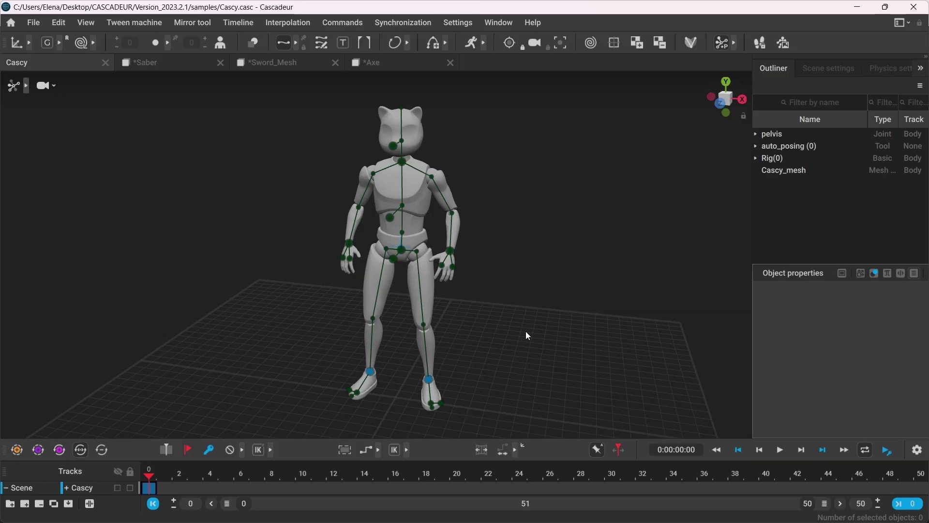
# Step: Examine the weapon models in the Saber, Sword_Mesh and Axe scenes, checking which have joints and which are only meshes
pyautogui.keyDown('alt'); pyautogui.moveTo(483, 303); pyautogui.dragTo(506, 322); pyautogui.keyUp('alt')
pyautogui.moveTo(508, 325); pyautogui.dragTo(498, 307, button='right')
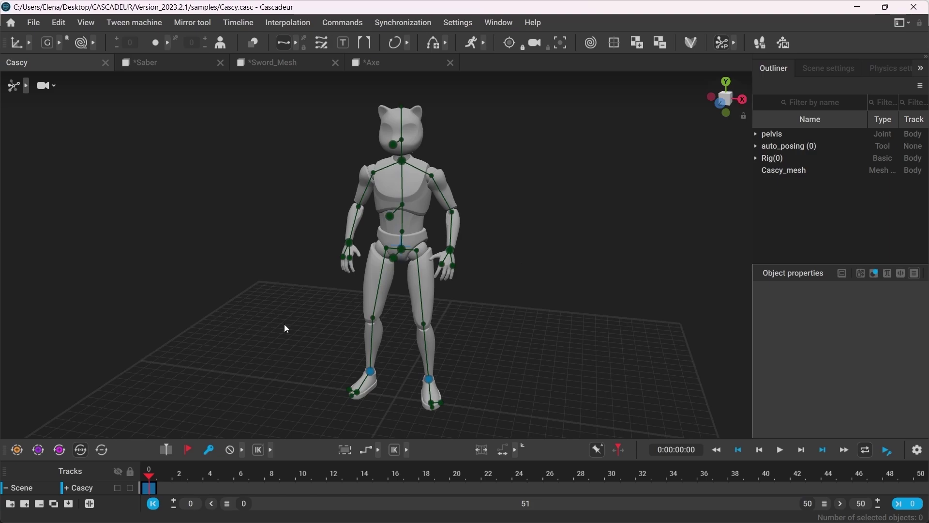
pyautogui.click(170, 67)
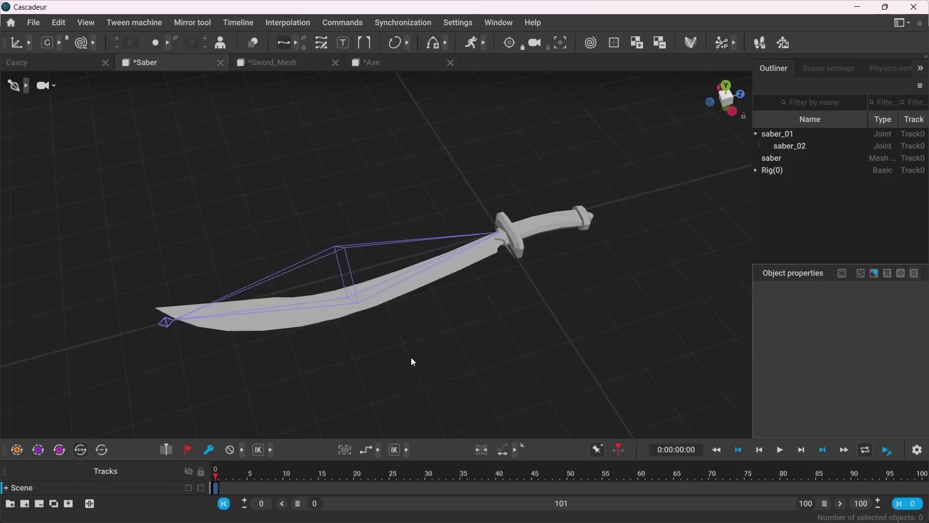
pyautogui.moveTo(411, 357); pyautogui.dragTo(354, 328, button='right')
pyautogui.click(347, 296)
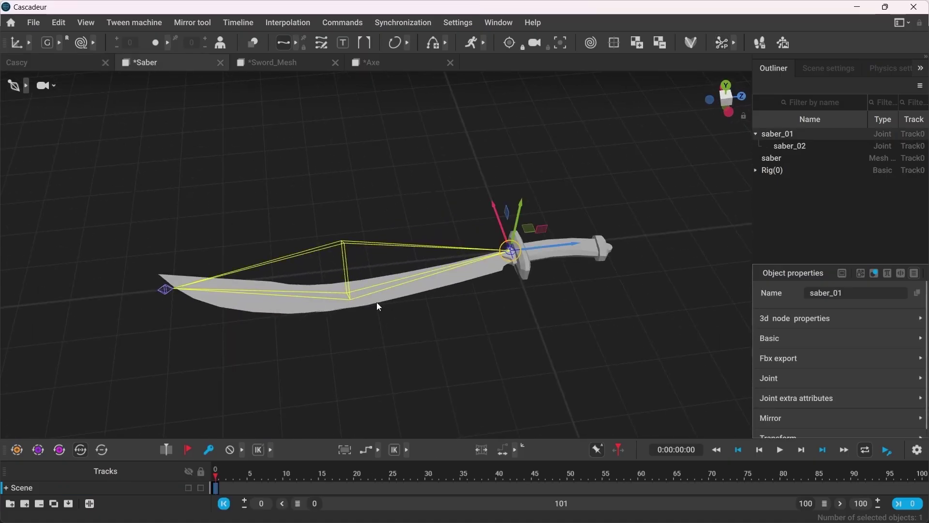
pyautogui.click(390, 327)
pyautogui.click(263, 67)
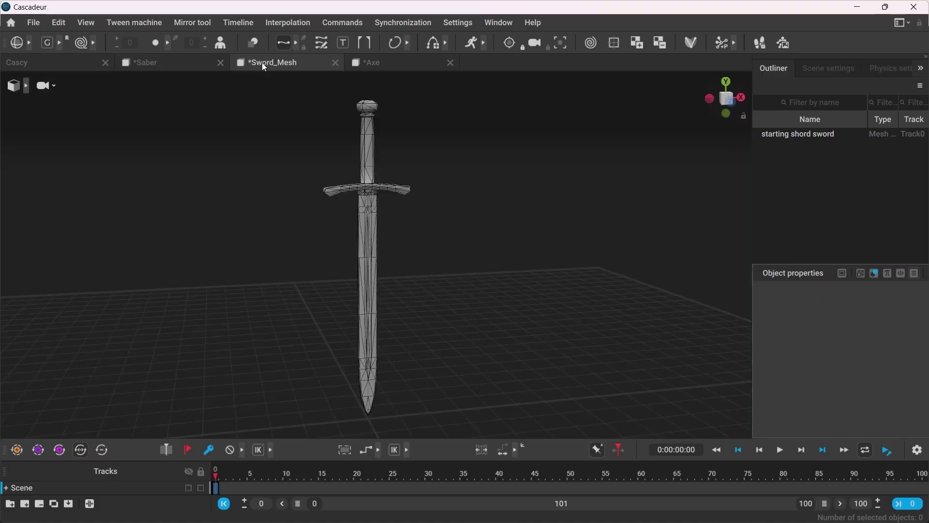
pyautogui.moveTo(340, 304); pyautogui.dragTo(369, 332, button='right')
pyautogui.click(367, 330)
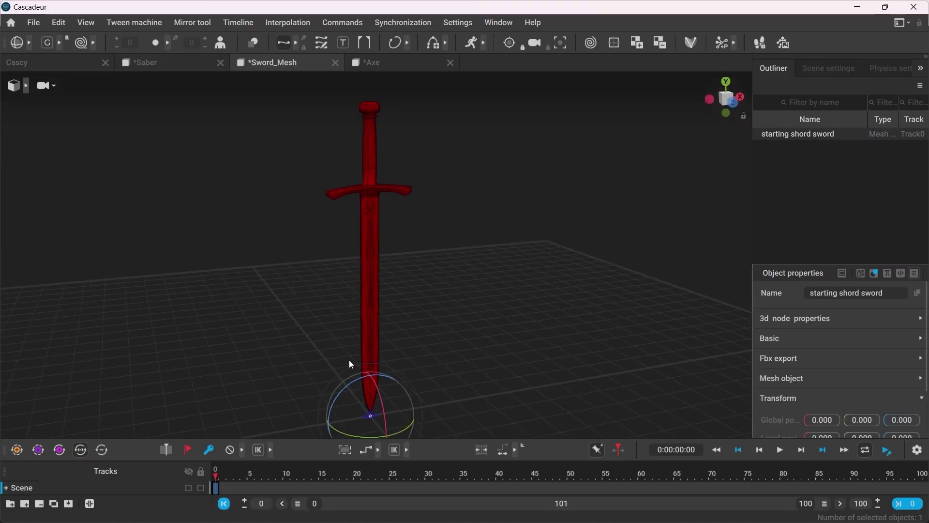
pyautogui.click(535, 298)
pyautogui.click(393, 60)
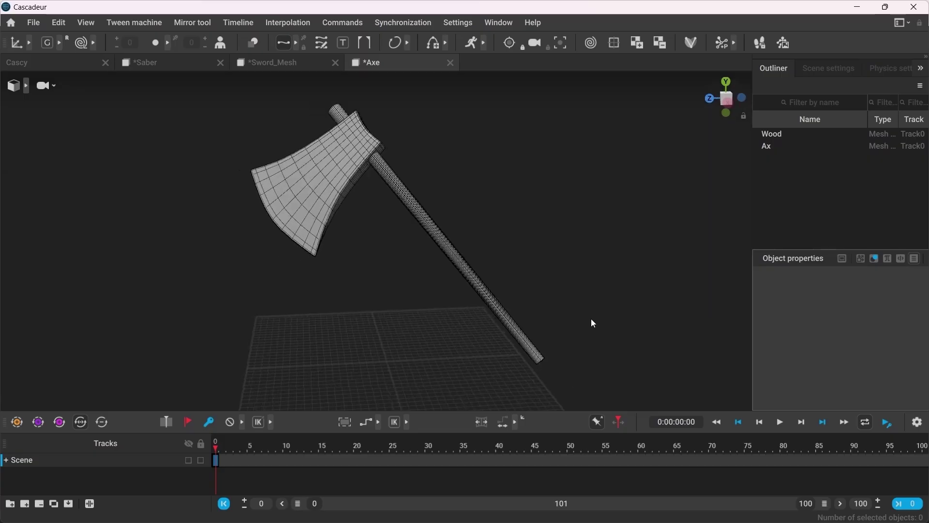
pyautogui.moveTo(594, 324); pyautogui.dragTo(651, 323, button='right')
pyautogui.click(429, 240)
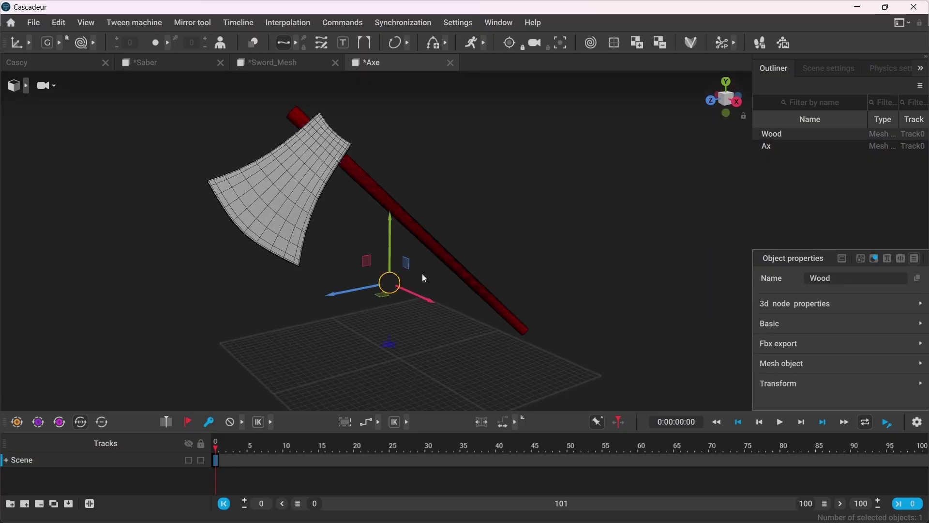
pyautogui.click(386, 323)
pyautogui.click(285, 217)
pyautogui.click(255, 298)
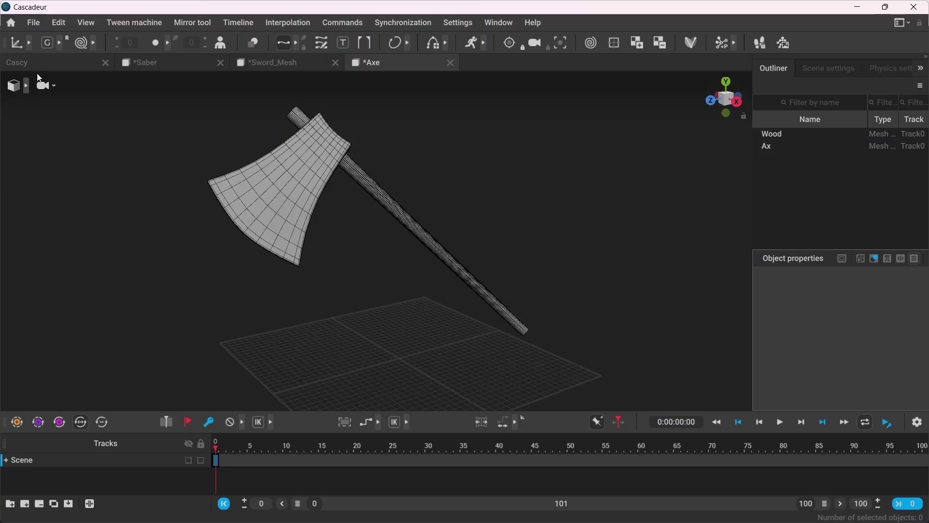
# Step: Return to the Cascy character scene and turn on rig mode for it
pyautogui.click(52, 63)
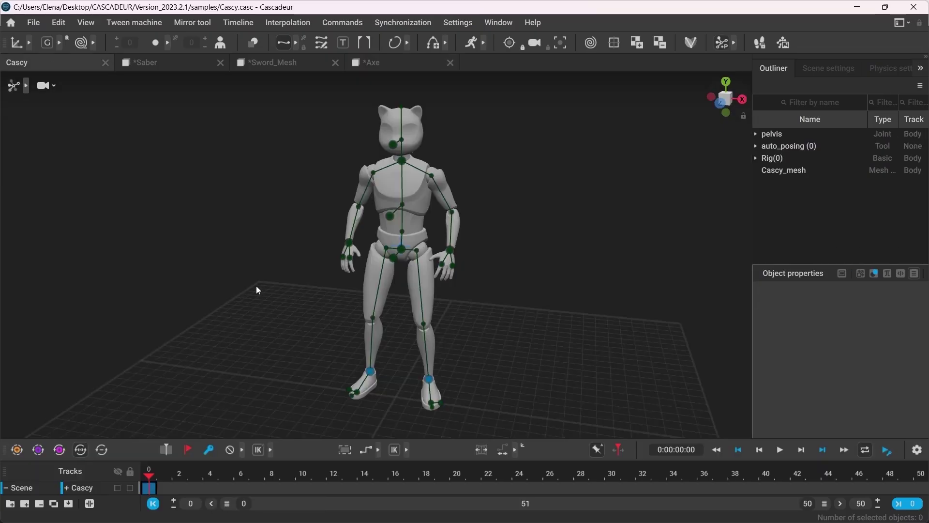
pyautogui.moveTo(305, 296); pyautogui.dragTo(249, 289, button='right')
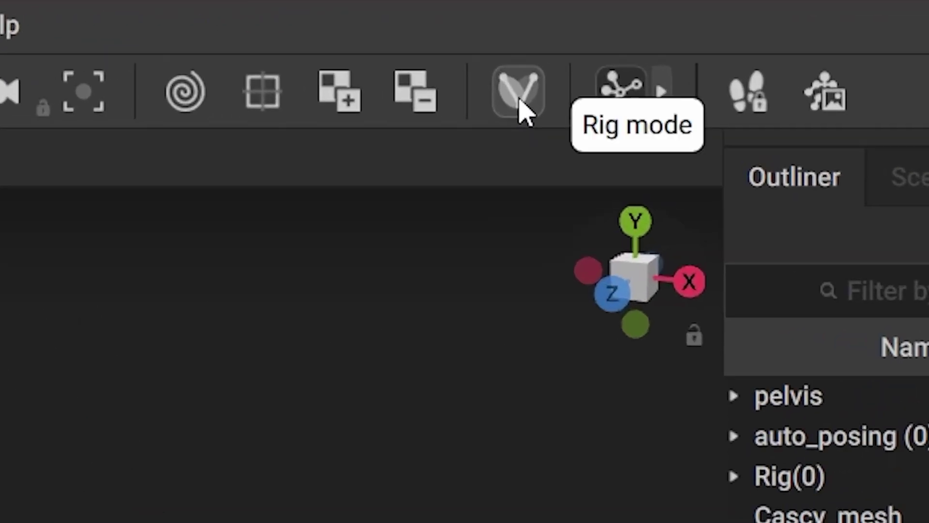
pyautogui.click(524, 110)
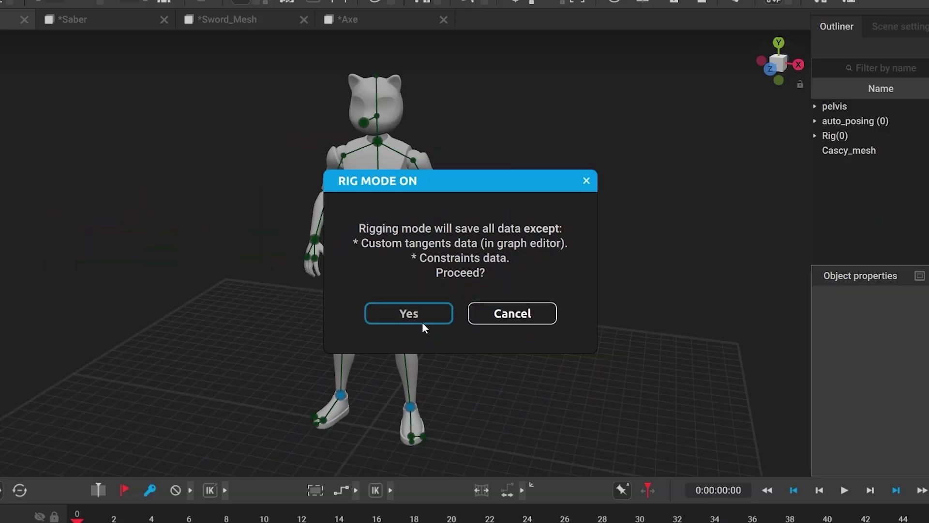
pyautogui.click(423, 322)
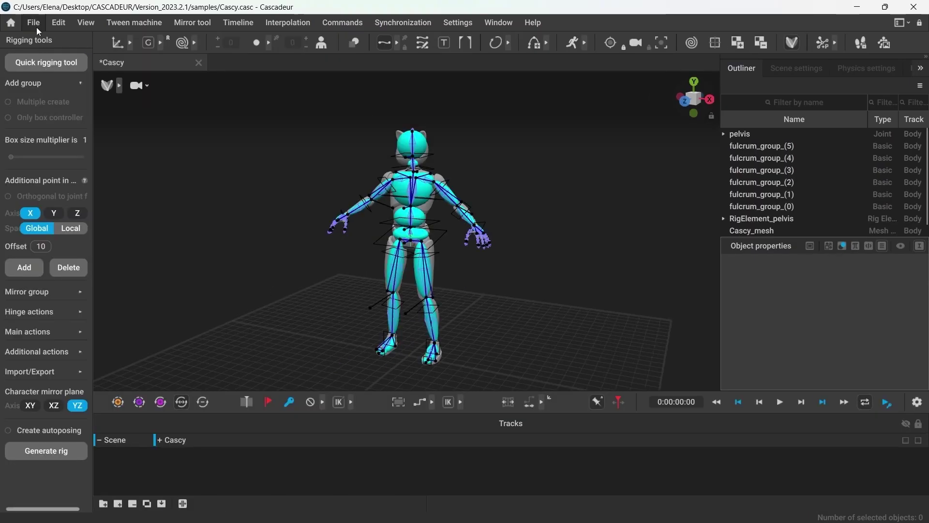
# Step: Import the Saber FBX file as a model into the Cascy scene
pyautogui.click(34, 24)
pyautogui.moveTo(99, 142)
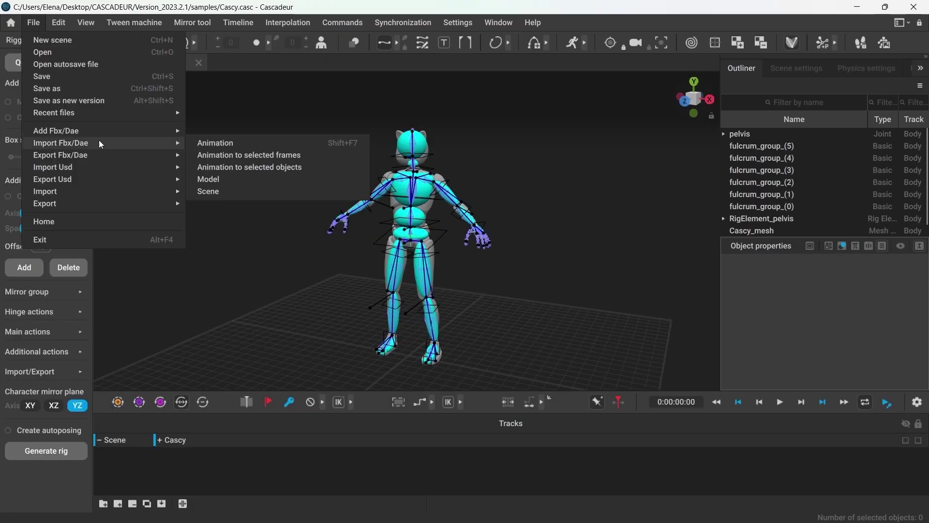
pyautogui.click(218, 180)
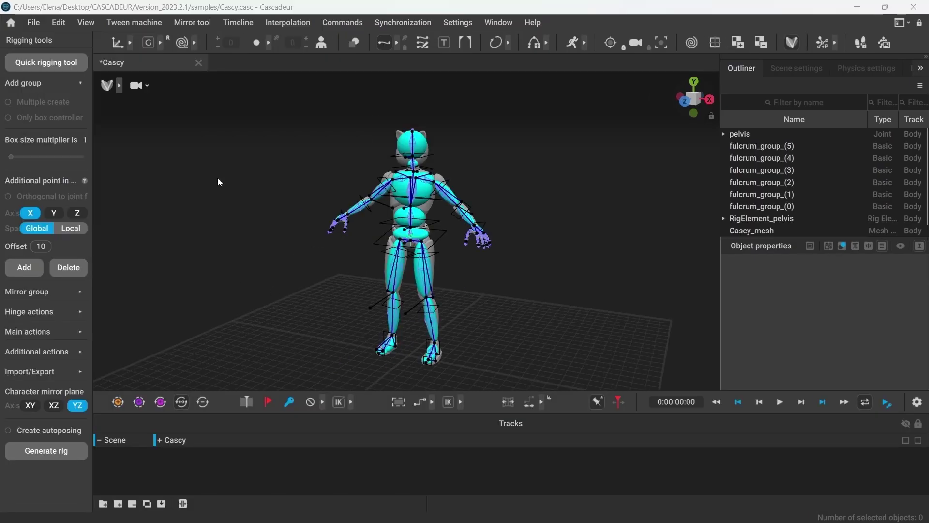
pyautogui.click(406, 123)
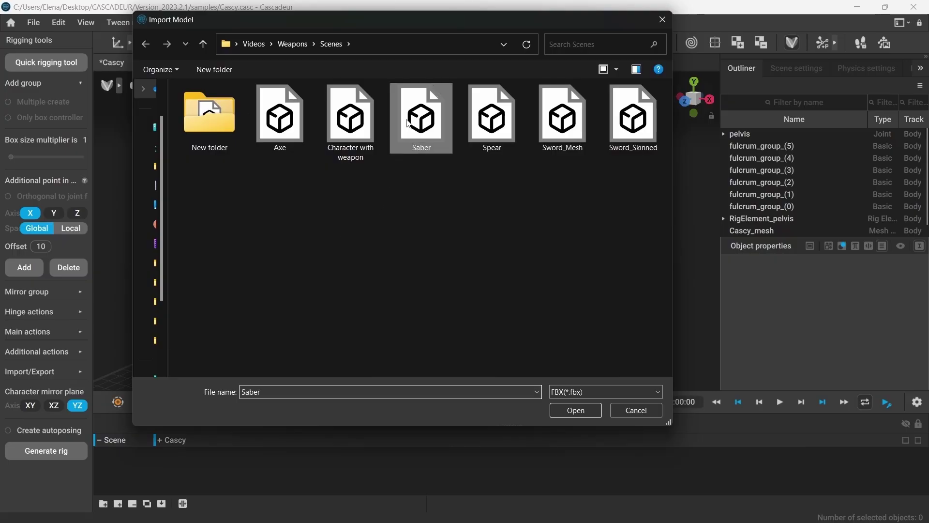
pyautogui.click(562, 408)
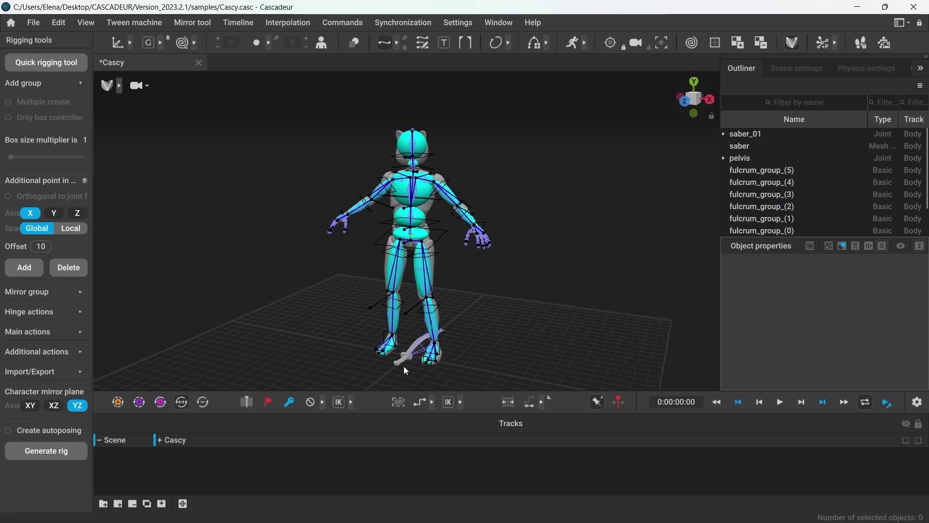
# Step: Move the saber's root joint saber_01 away from the character's feet and raise it toward hand height
pyautogui.scroll(10, 391, 351)
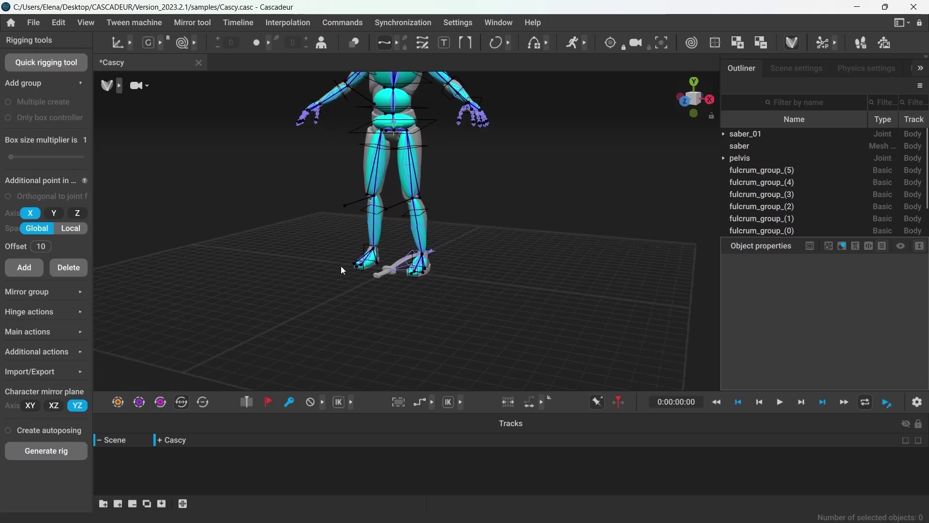
pyautogui.scroll(-6, 296, 187)
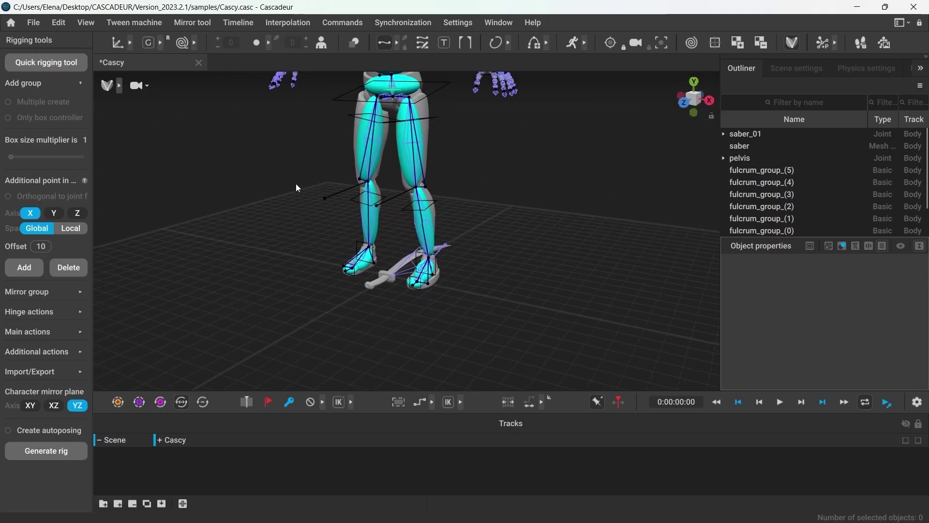
pyautogui.moveTo(297, 187); pyautogui.dragTo(381, 238, button='middle')
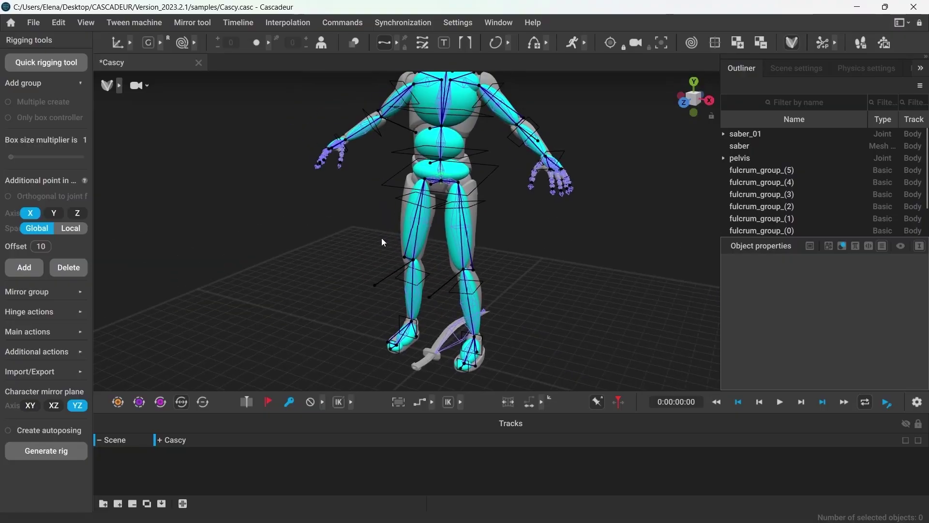
pyautogui.click(451, 352)
pyautogui.moveTo(424, 364); pyautogui.dragTo(383, 400)
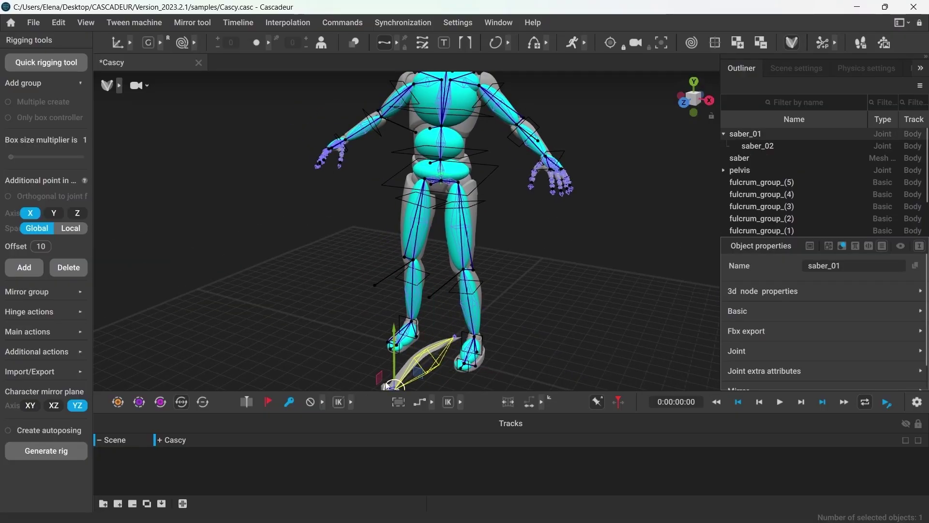
pyautogui.moveTo(394, 354); pyautogui.dragTo(393, 162)
# Step: Rotate and move saber_01 so the saber's handle sits in the character's right hand with the blade pointing down
pyautogui.press('e')
pyautogui.moveTo(422, 206); pyautogui.dragTo(296, 353)
pyautogui.press('w')
pyautogui.moveTo(377, 306); pyautogui.dragTo(310, 258)
pyautogui.press('e')
pyautogui.press('w')
pyautogui.press('e')
pyautogui.click(343, 309)
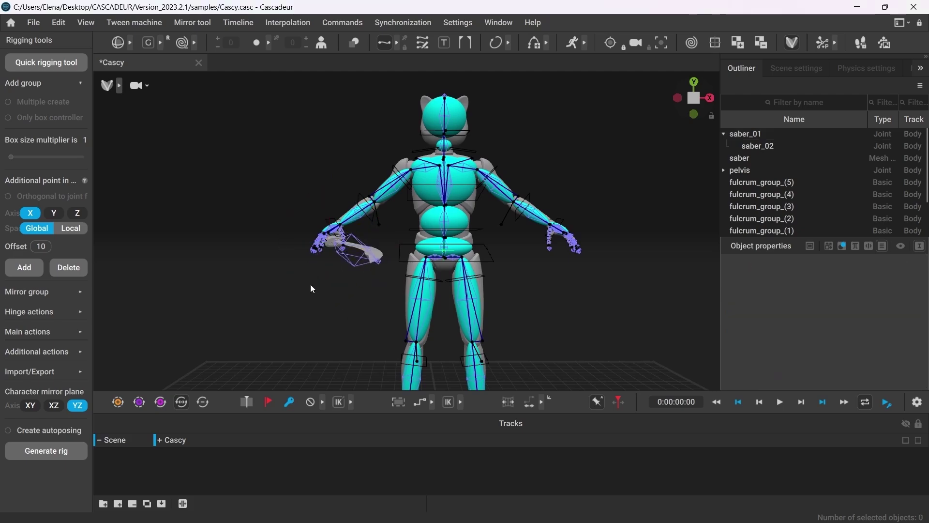
# Step: Assign the saber_01 joint to the right-hand weapon slot weapon_r in the Quick rigging tool
pyautogui.moveTo(310, 284); pyautogui.dragTo(353, 327, button='right')
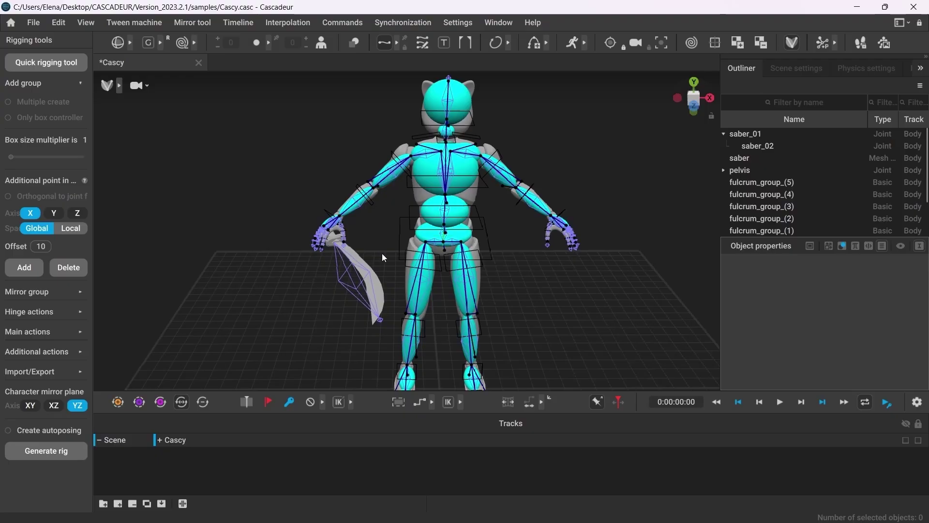
pyautogui.moveTo(597, 311); pyautogui.dragTo(432, 299, button='middle')
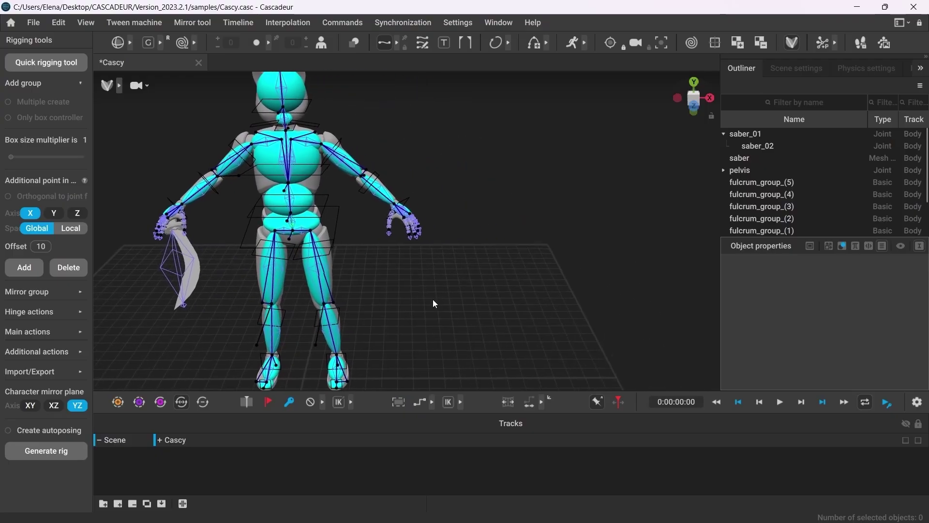
pyautogui.scroll(-3, 475, 312)
pyautogui.click(55, 69)
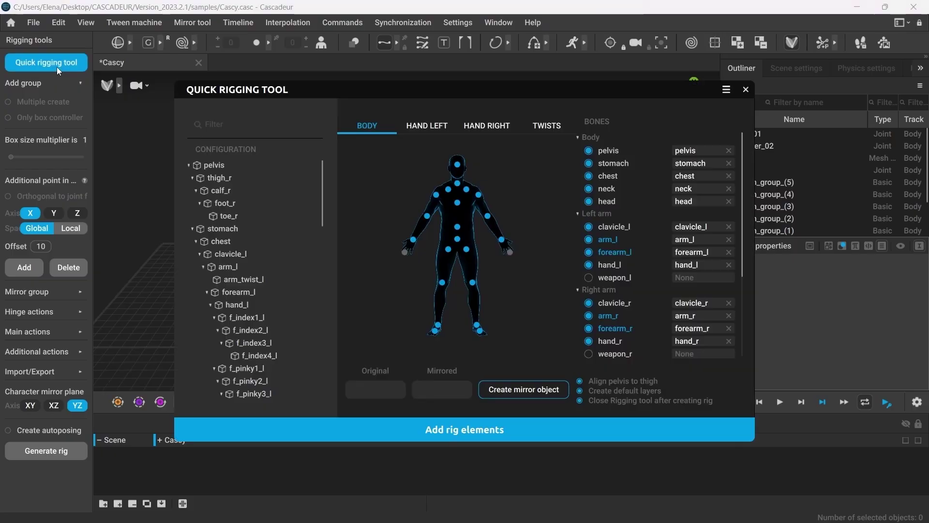
pyautogui.moveTo(438, 108); pyautogui.dragTo(590, 65)
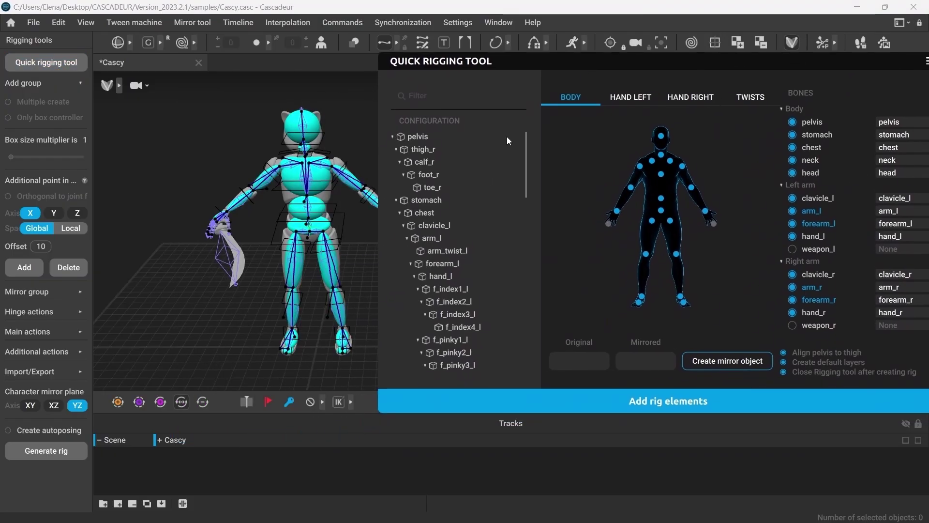
pyautogui.keyDown('alt'); pyautogui.moveTo(311, 284); pyautogui.dragTo(252, 286, button='middle'); pyautogui.keyUp('alt')
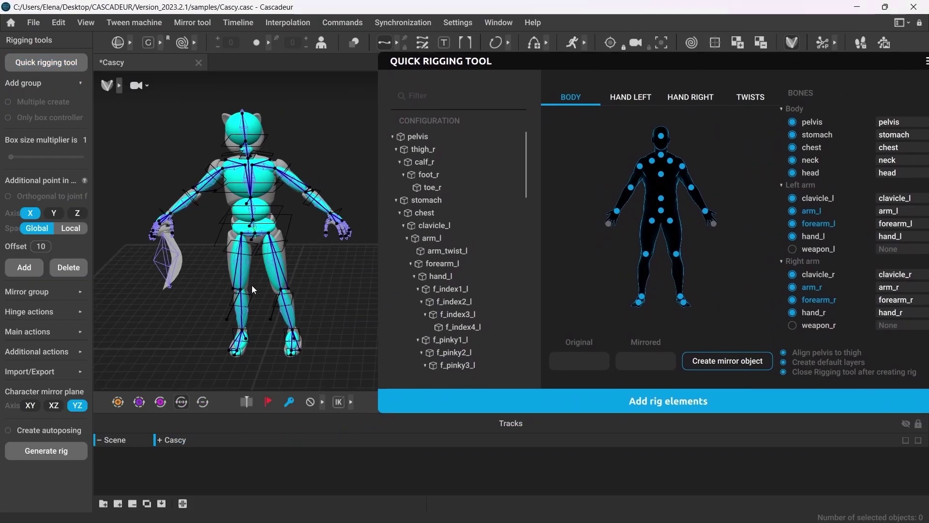
pyautogui.click(160, 264)
pyautogui.scroll(-7, 434, 292)
pyautogui.scroll(-5, 434, 292)
pyautogui.moveTo(423, 350); pyautogui.dragTo(611, 226)
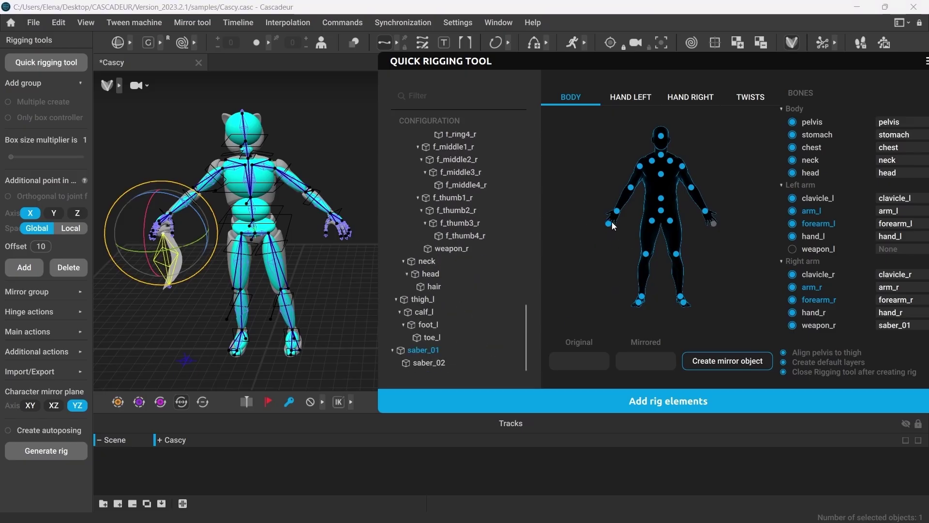
pyautogui.click(599, 400)
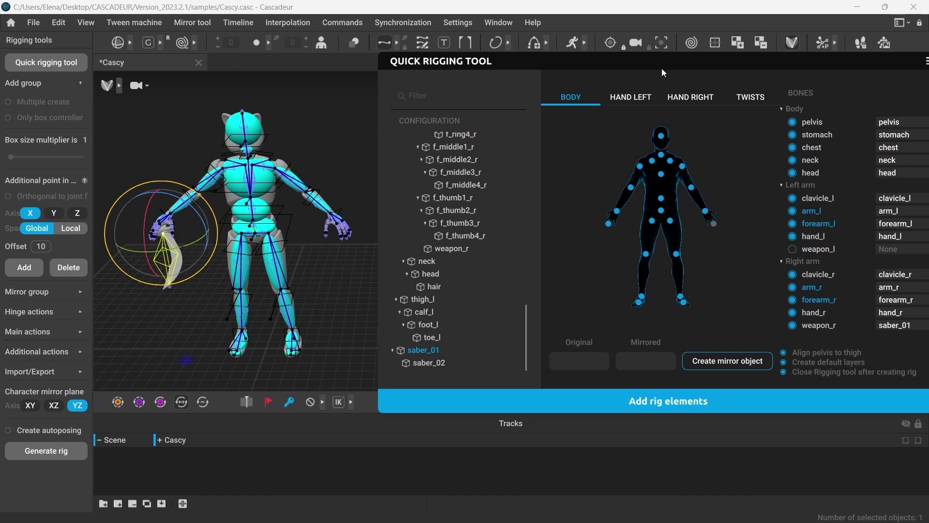
# Step: Check the program version in the application's About information
pyautogui.click(532, 22)
pyautogui.moveTo(581, 55)
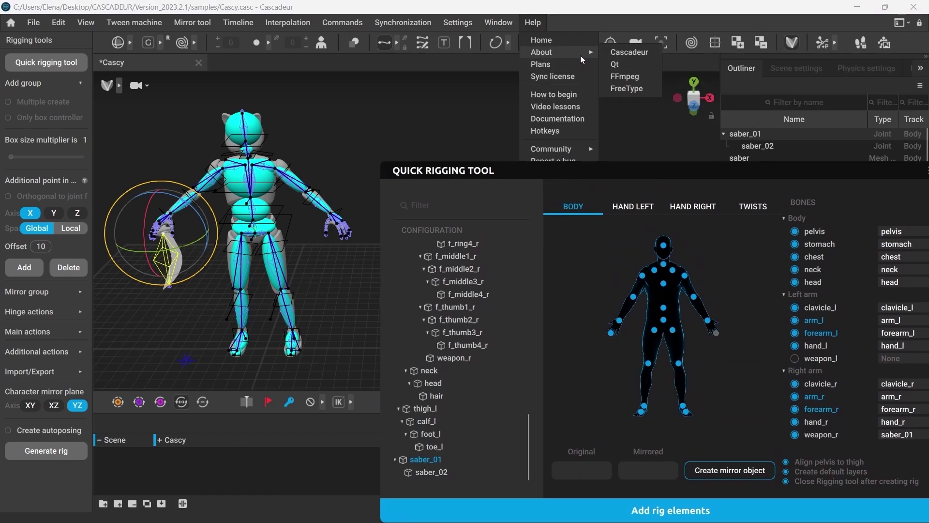
pyautogui.click(626, 52)
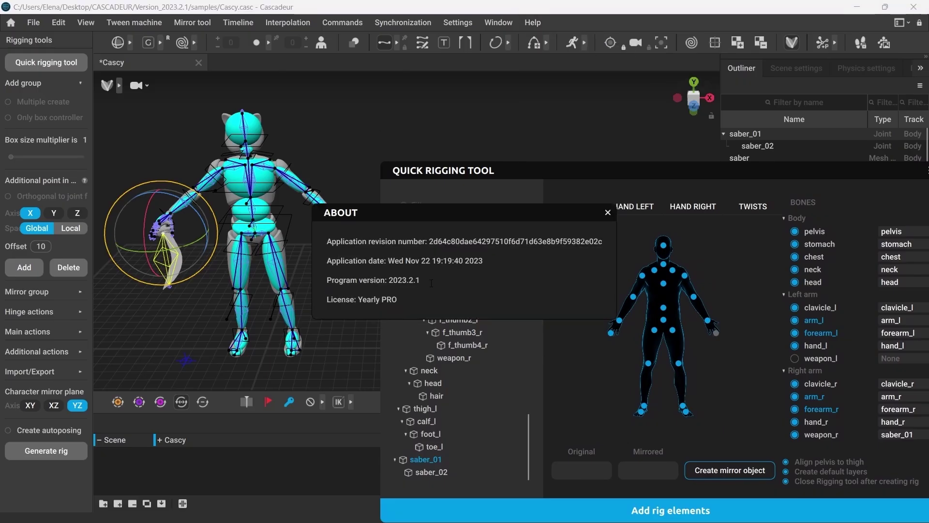
pyautogui.moveTo(431, 284); pyautogui.dragTo(326, 283)
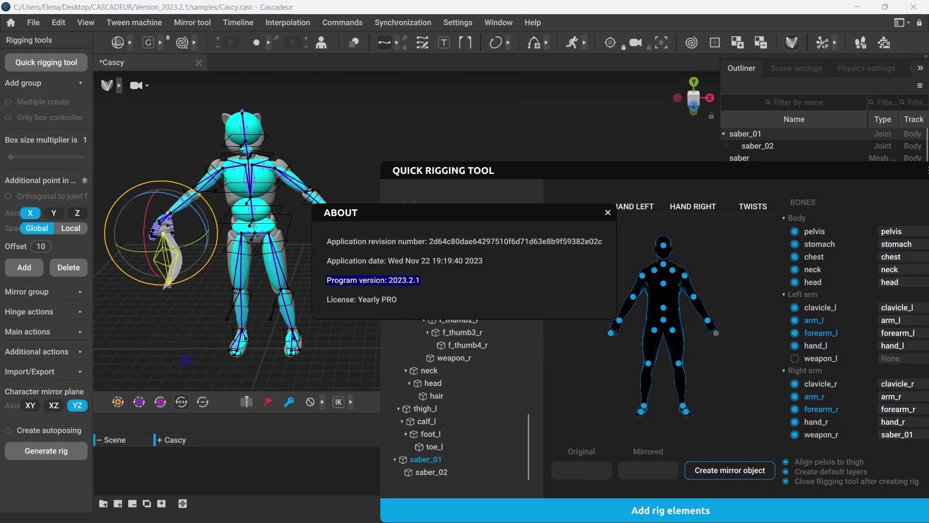
pyautogui.click(608, 213)
# Step: Add the rig elements with the saber assigned as the right-hand weapon, and undo that addition
pyautogui.moveTo(557, 149); pyautogui.dragTo(550, 23)
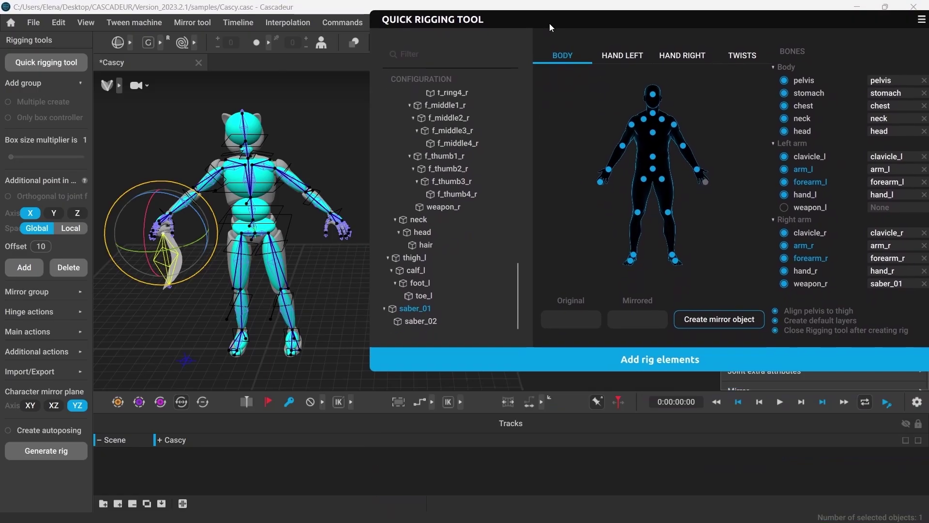
pyautogui.click(640, 360)
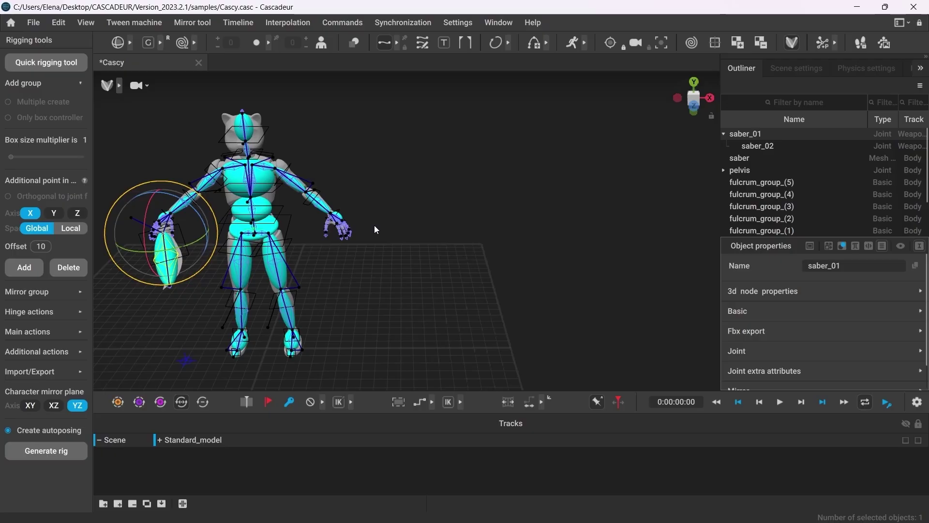
pyautogui.hotkey('ctrl', 'z')
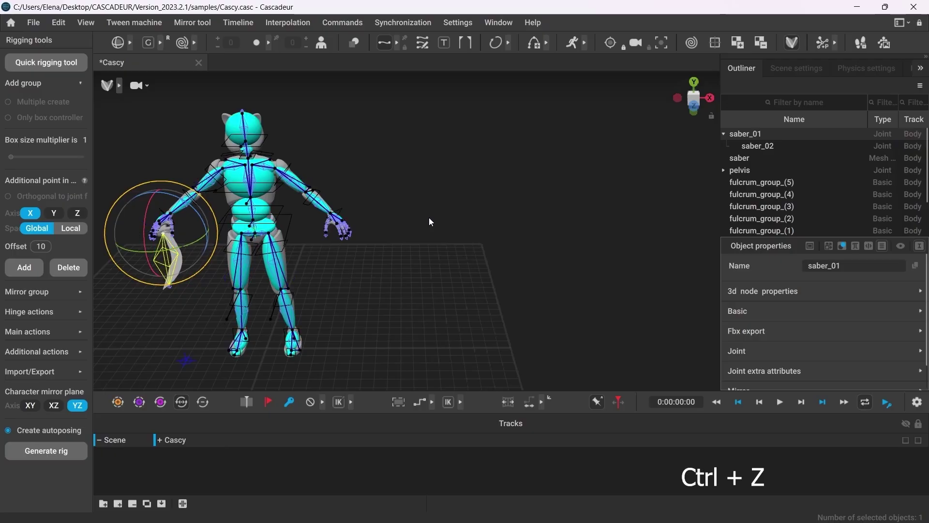
pyautogui.click(429, 218)
pyautogui.moveTo(98, 288); pyautogui.dragTo(310, 285, button='middle')
pyautogui.scroll(4, 439, 287)
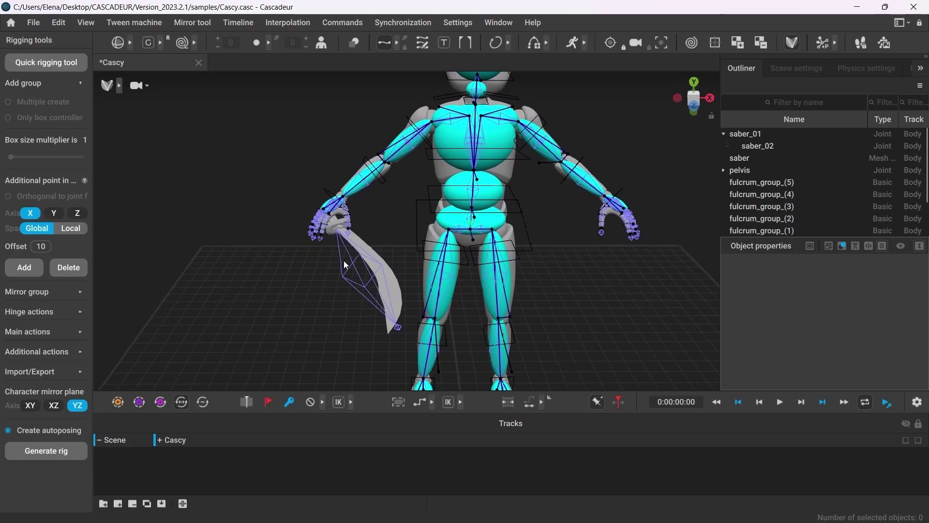
pyautogui.moveTo(344, 260); pyautogui.dragTo(348, 349, button='right')
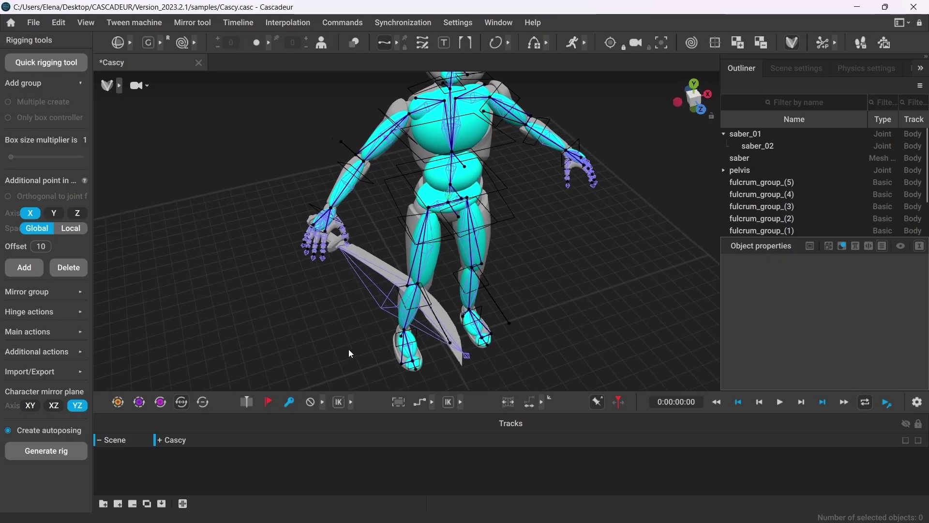
pyautogui.scroll(3, 351, 354)
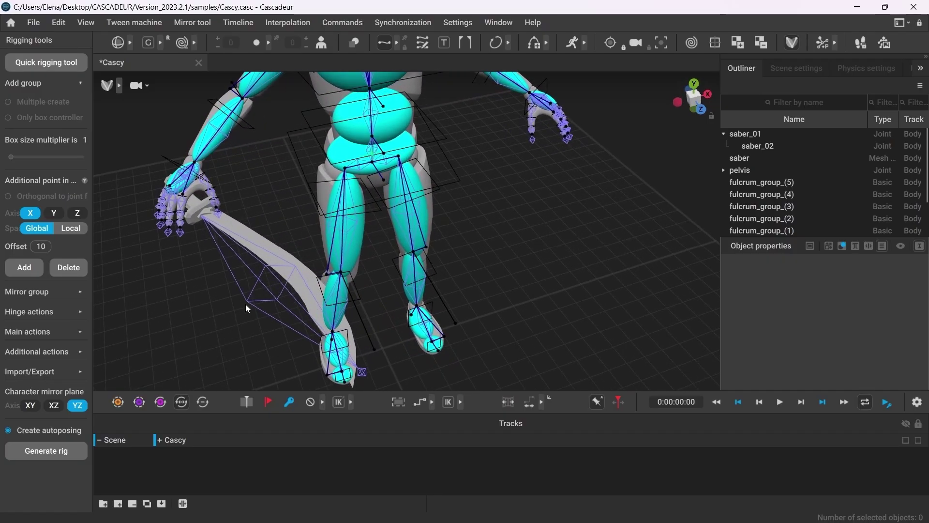
pyautogui.click(246, 304)
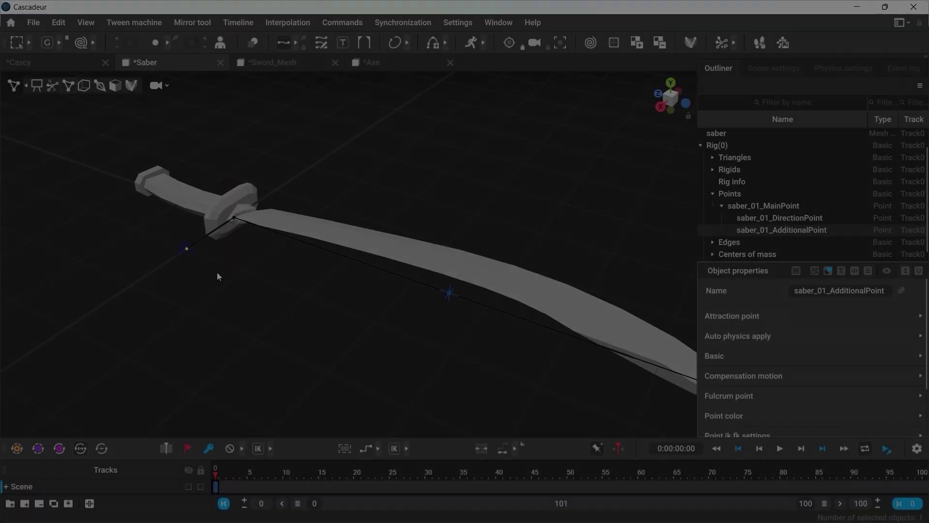
# Step: Move saber_01_AdditionalPoint in the Saber scene to test how it rolls the saber
pyautogui.press('w')
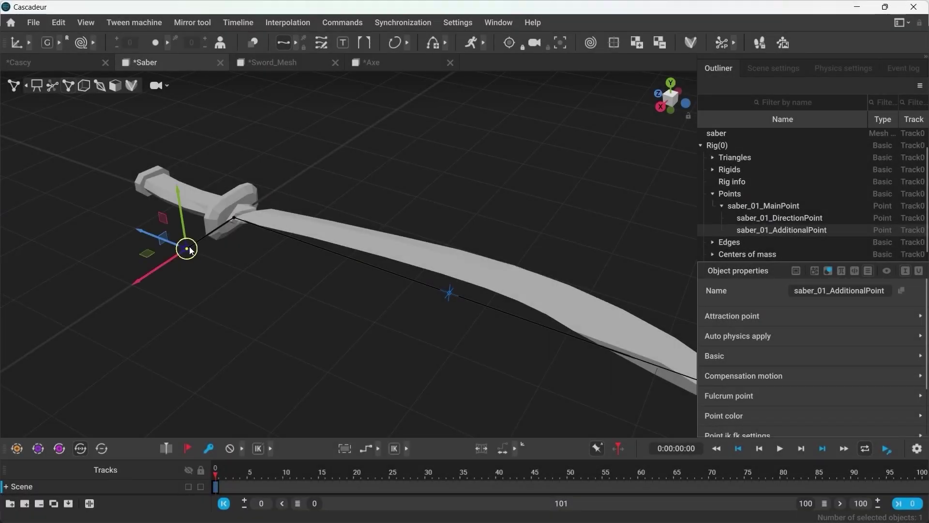
pyautogui.moveTo(190, 251); pyautogui.dragTo(202, 277)
pyautogui.moveTo(249, 311); pyautogui.dragTo(217, 163)
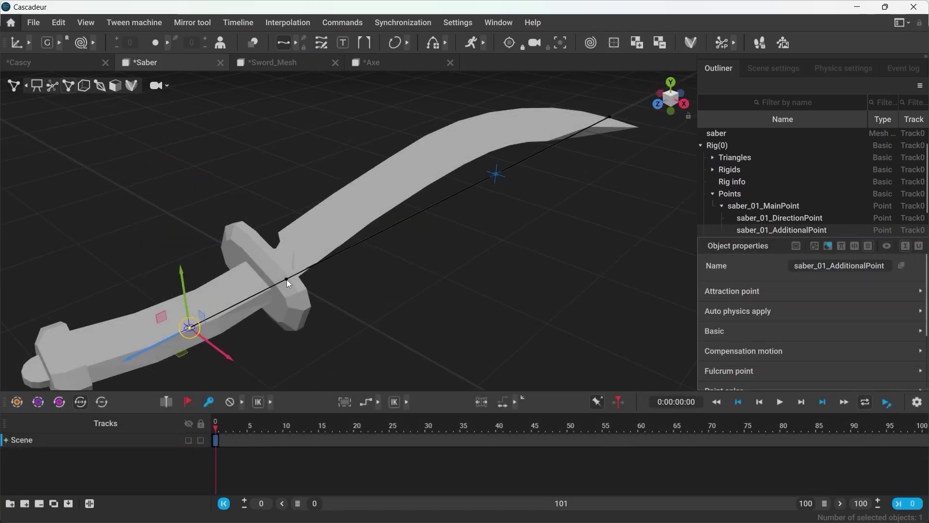
# Step: Select the saber's main and direction points in turn, and swing the additional point around to roll the blade about their axis
pyautogui.click(287, 280)
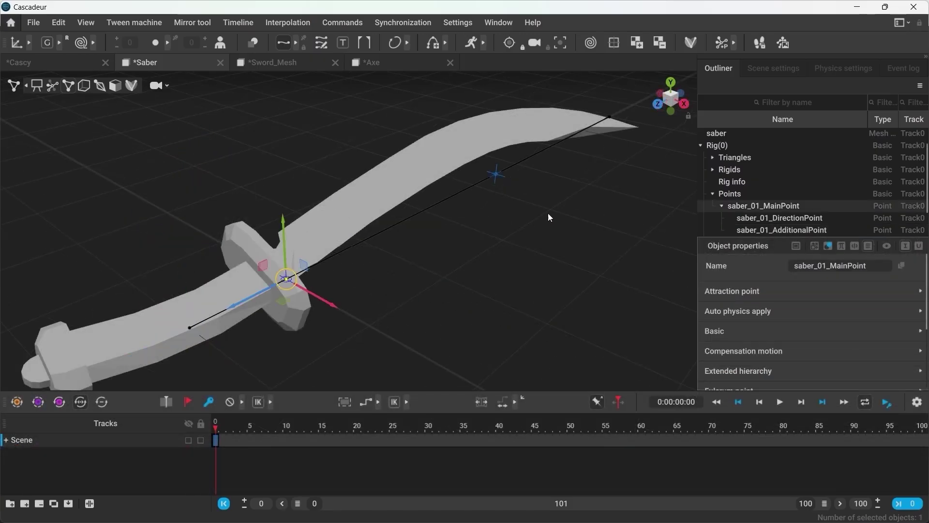
pyautogui.click(611, 117)
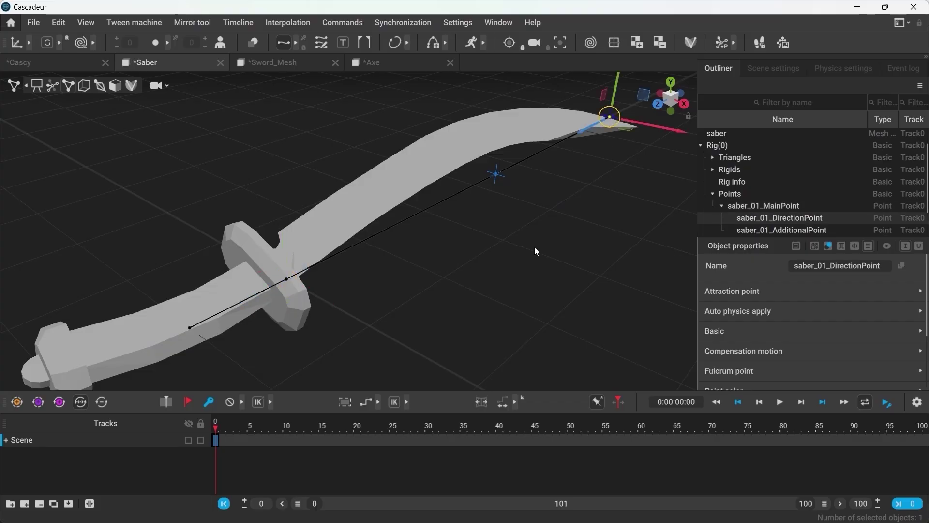
pyautogui.click(189, 328)
pyautogui.moveTo(190, 329); pyautogui.dragTo(66, 307)
pyautogui.click(285, 340)
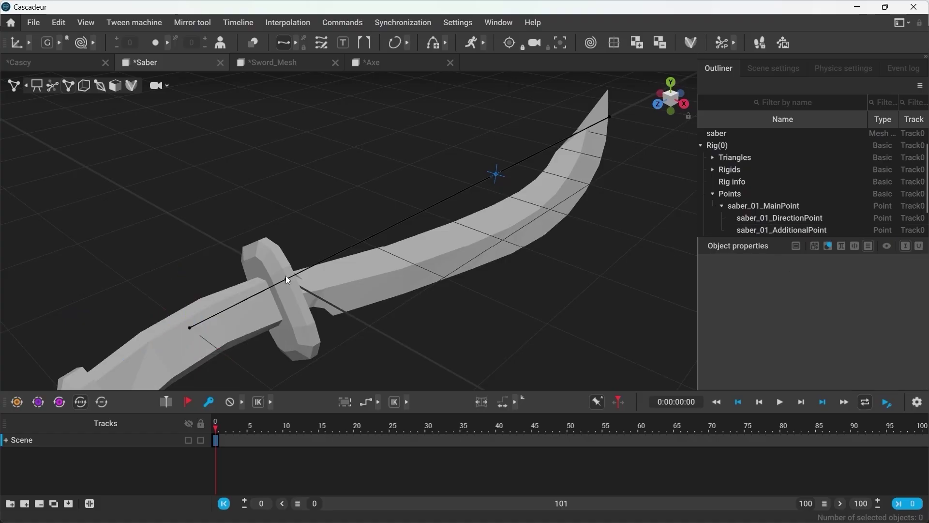
# Step: Shift saber_01_MainPoint at the guard and the direction point at the blade tip to test how they control the saber
pyautogui.click(286, 278)
pyautogui.moveTo(284, 284); pyautogui.dragTo(297, 292)
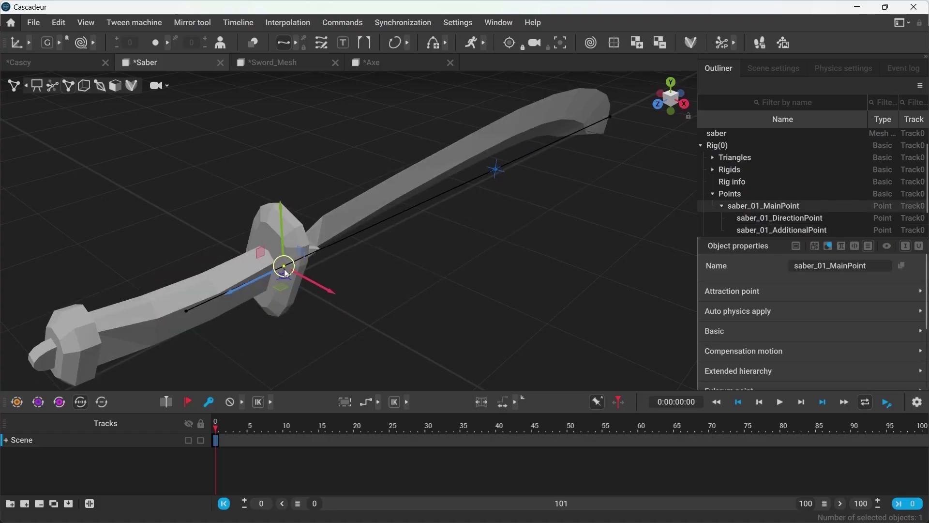
pyautogui.moveTo(284, 272); pyautogui.dragTo(279, 284)
pyautogui.moveTo(607, 120); pyautogui.dragTo(582, 118)
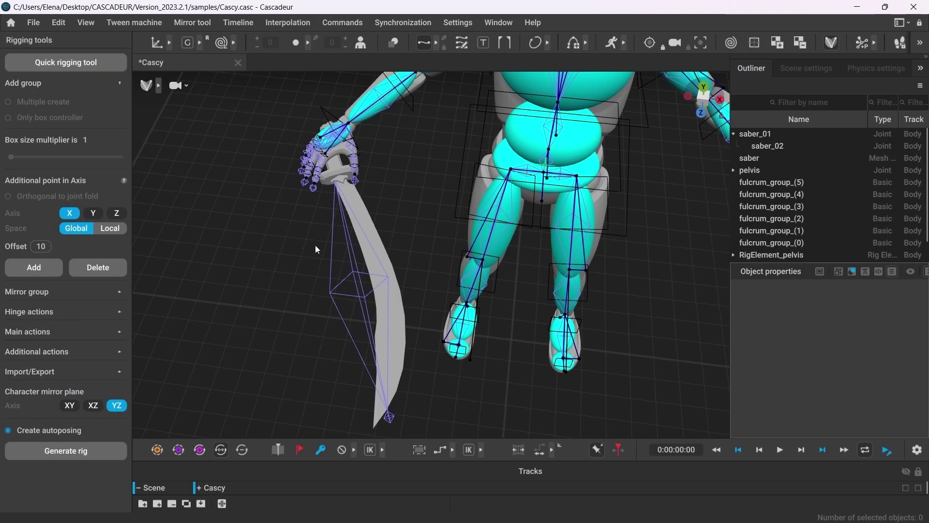
# Step: Select the saber_01 joint in the Cascy scene and show its axes in local mode to examine their directions
pyautogui.click(330, 255)
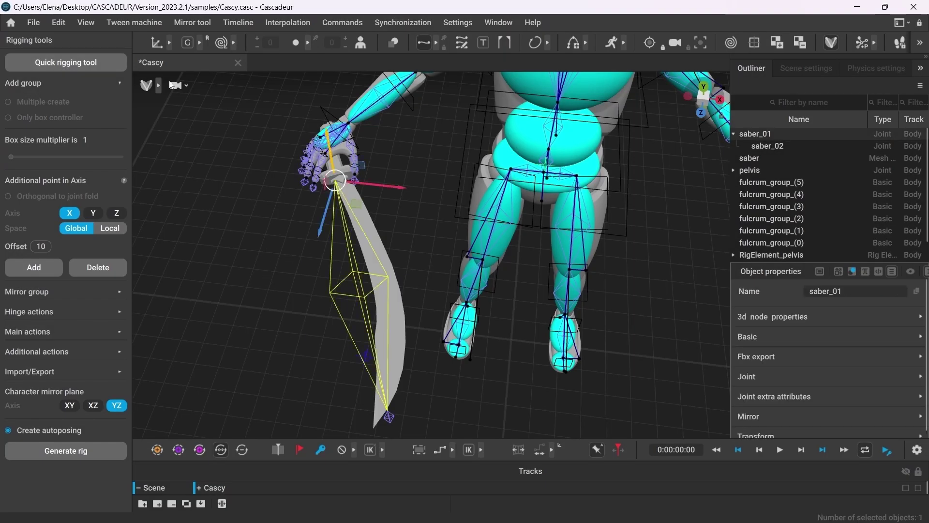
pyautogui.click(199, 44)
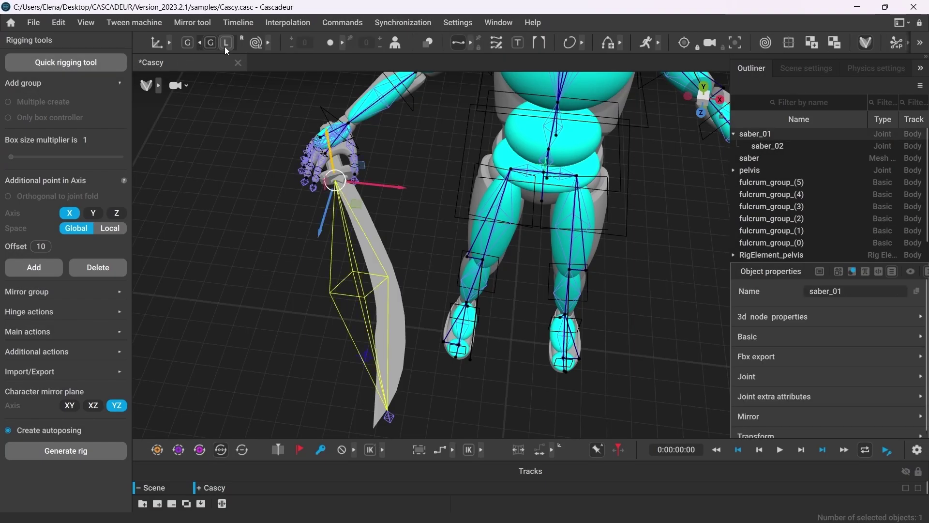
pyautogui.click(225, 47)
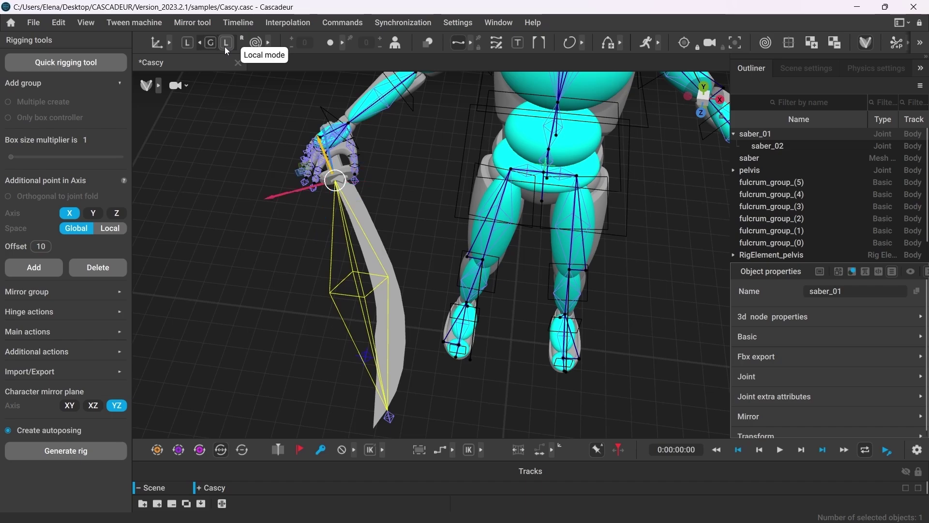
pyautogui.moveTo(265, 253); pyautogui.dragTo(366, 284, button='right')
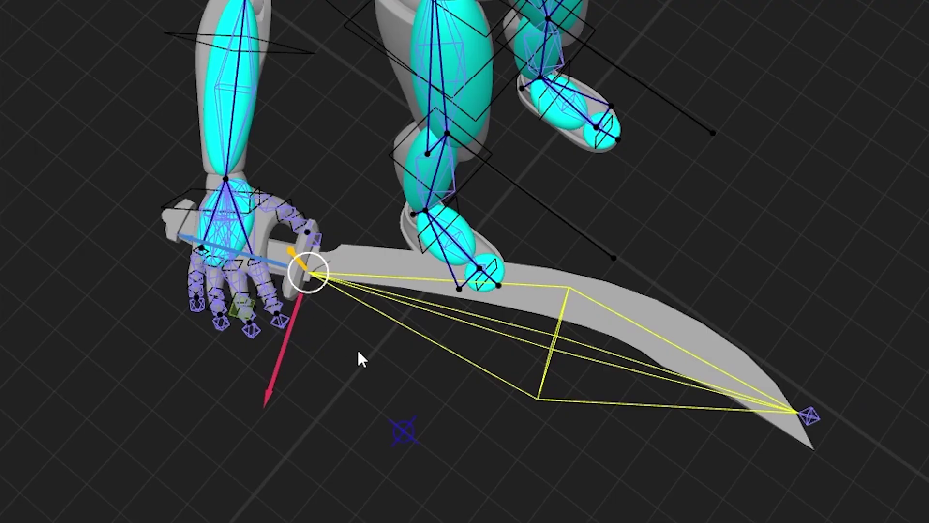
pyautogui.moveTo(359, 357); pyautogui.dragTo(523, 342, button='right')
pyautogui.keyDown('alt'); pyautogui.moveTo(305, 237); pyautogui.dragTo(499, 248, button='middle'); pyautogui.keyUp('alt')
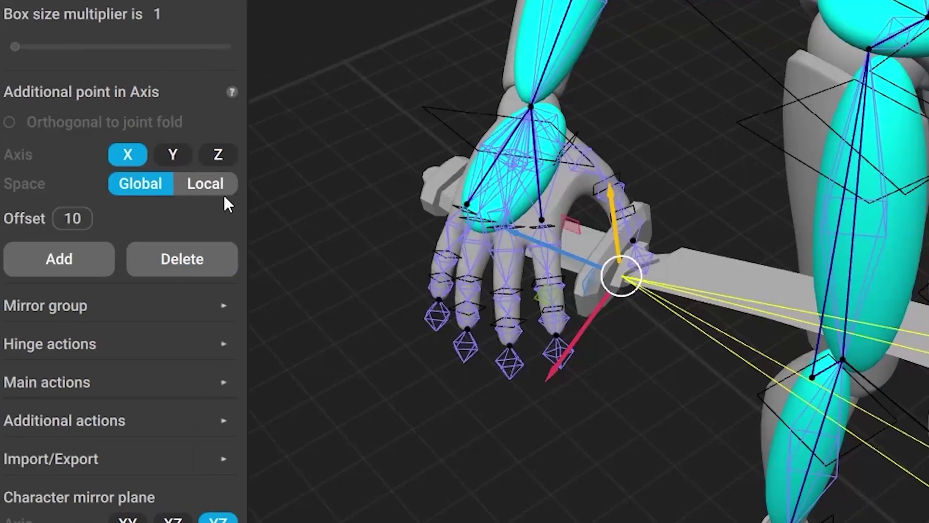
# Step: Add a rig element to saber_01 with its additional point on the local X axis at offset 10, and check that point
pyautogui.click(196, 190)
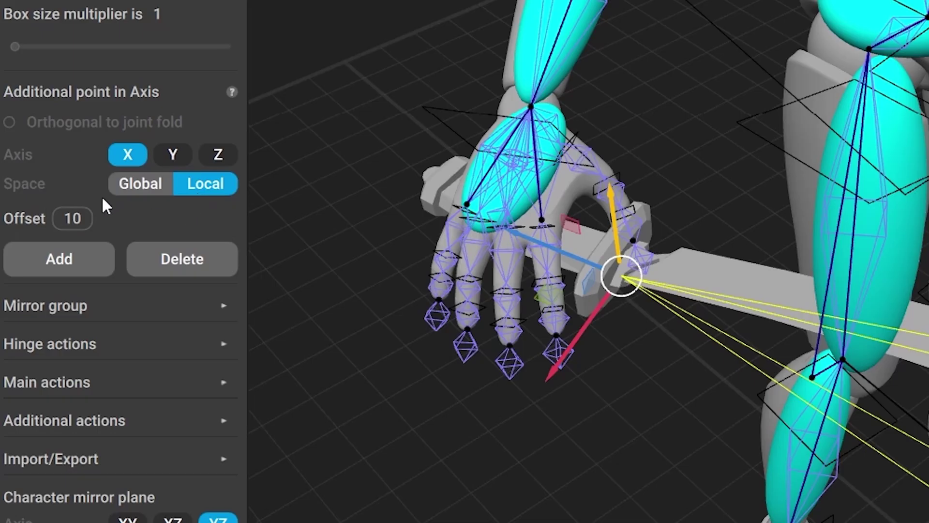
pyautogui.click(86, 254)
pyautogui.click(434, 425)
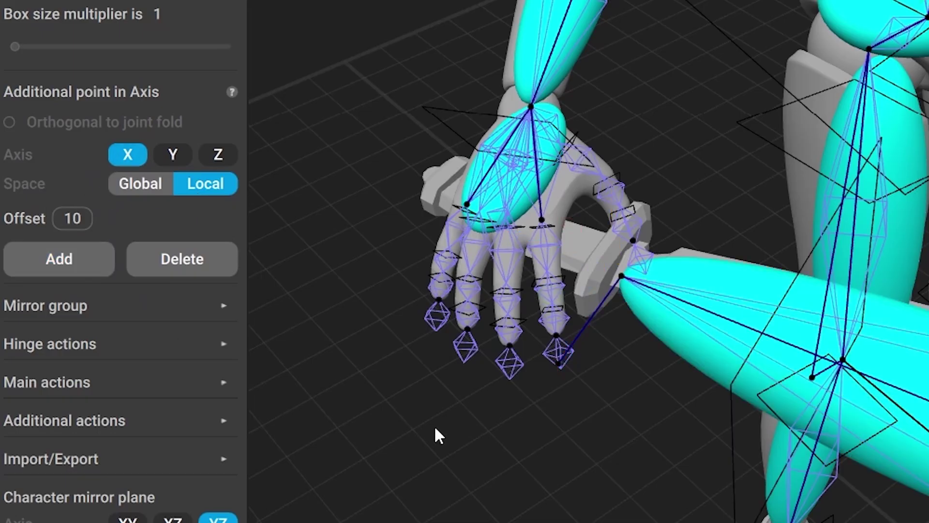
pyautogui.scroll(5, 552, 387)
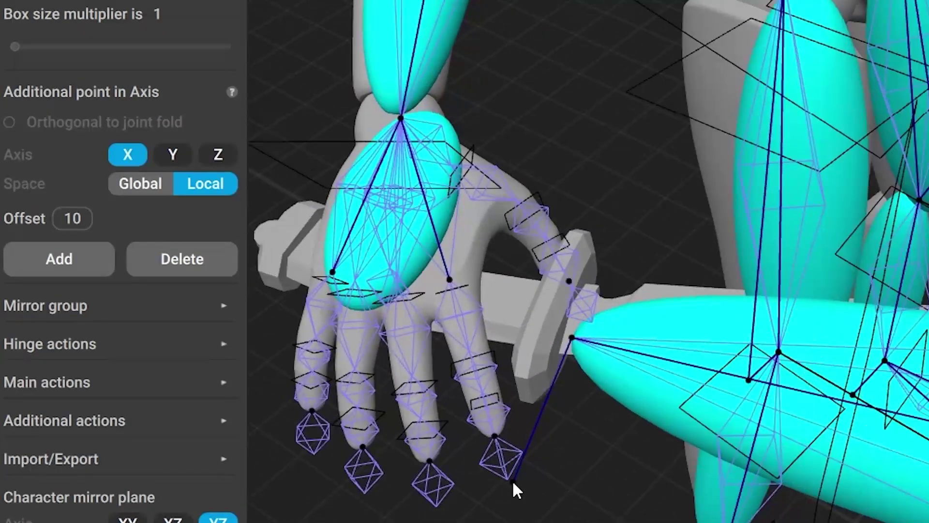
pyautogui.click(512, 480)
pyautogui.moveTo(513, 481); pyautogui.dragTo(521, 431, button='middle')
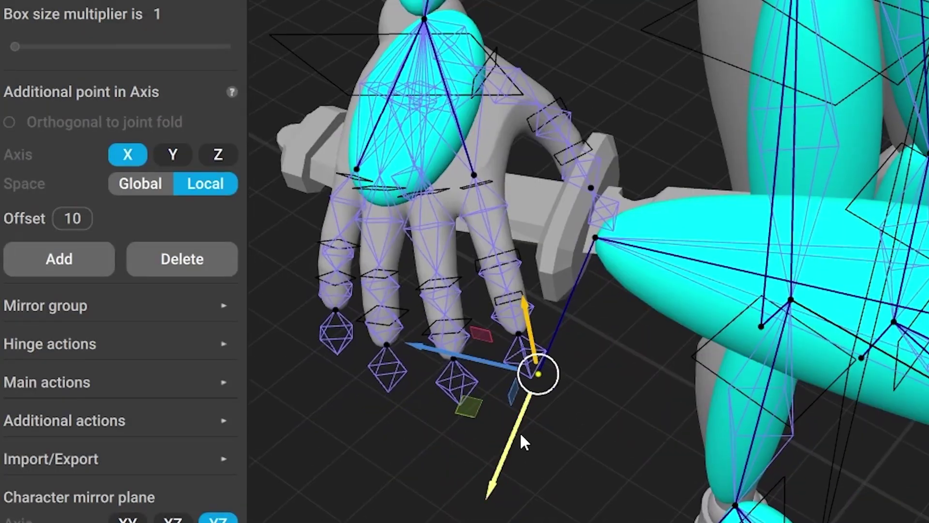
pyautogui.click(581, 457)
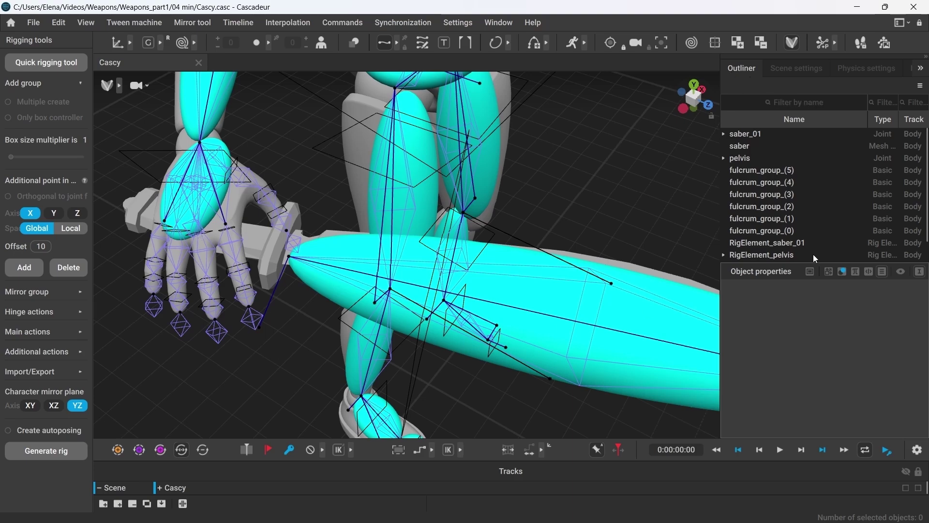
# Step: Locate RigElement_hand_r in the hierarchy and parent RigElement_saber_01 to it
pyautogui.moveTo(803, 263); pyautogui.dragTo(804, 362)
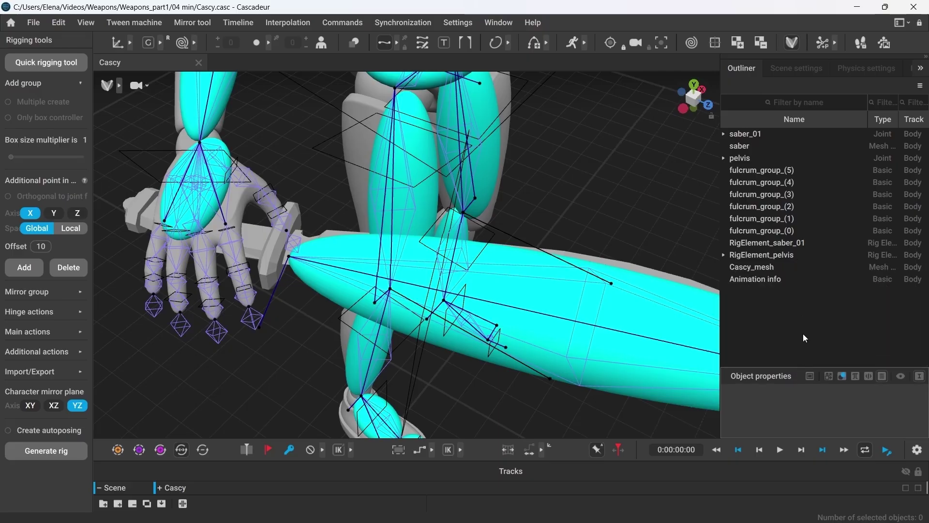
pyautogui.scroll(-3, 533, 399)
pyautogui.scroll(-2, 446, 362)
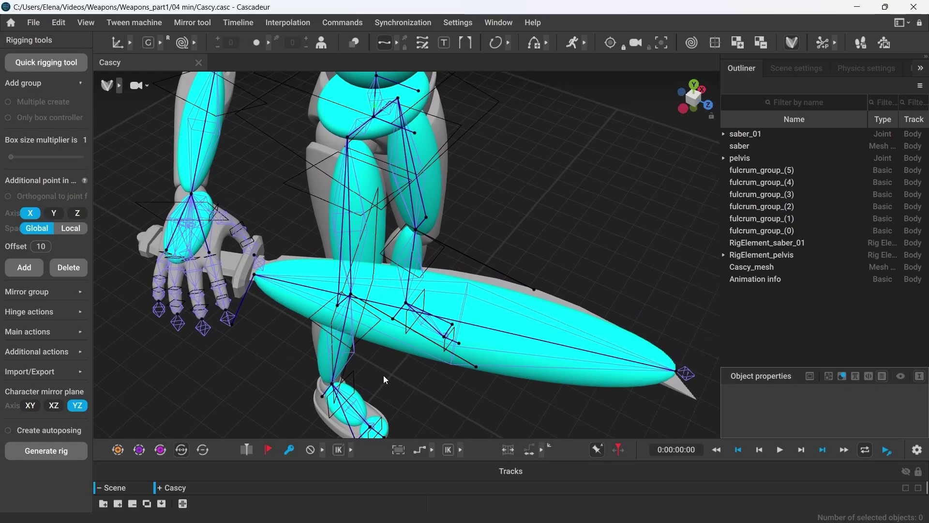
pyautogui.click(505, 319)
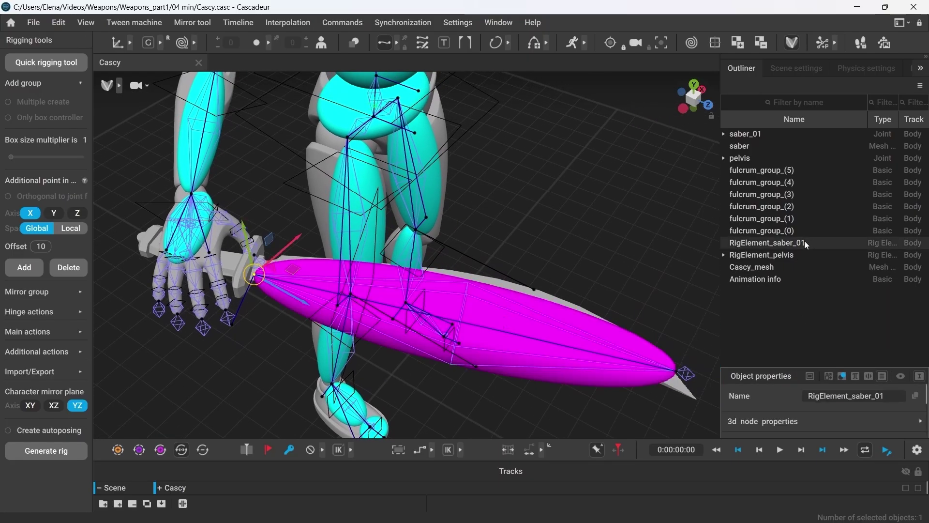
pyautogui.click(211, 200)
pyautogui.scroll(-1, 805, 318)
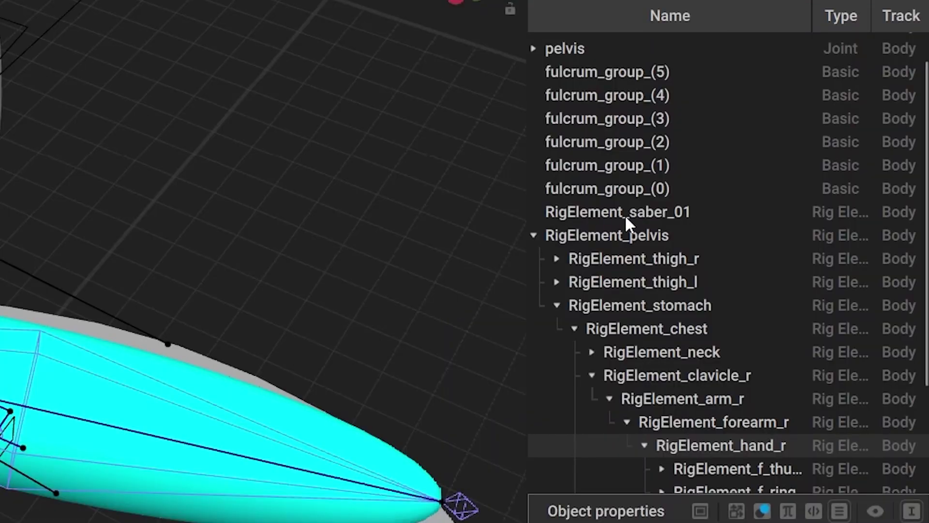
pyautogui.click(625, 214)
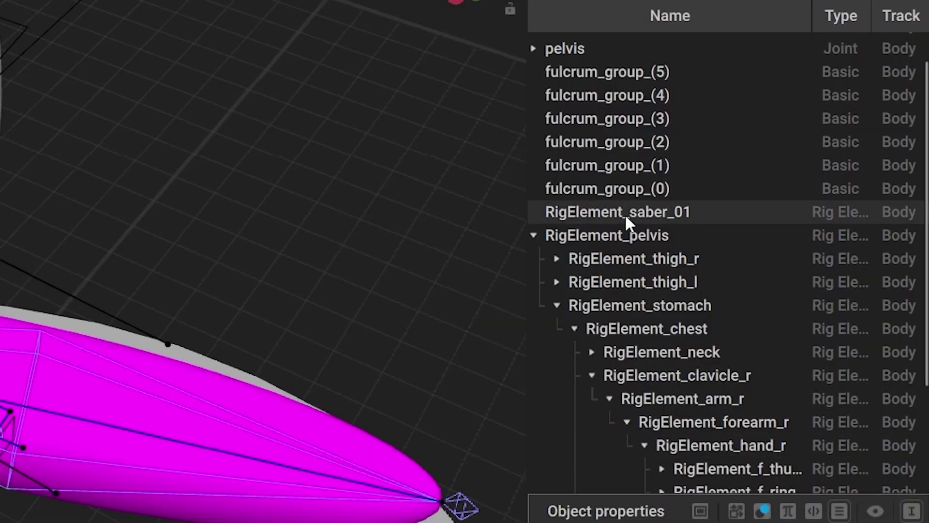
pyautogui.moveTo(621, 210); pyautogui.dragTo(790, 446)
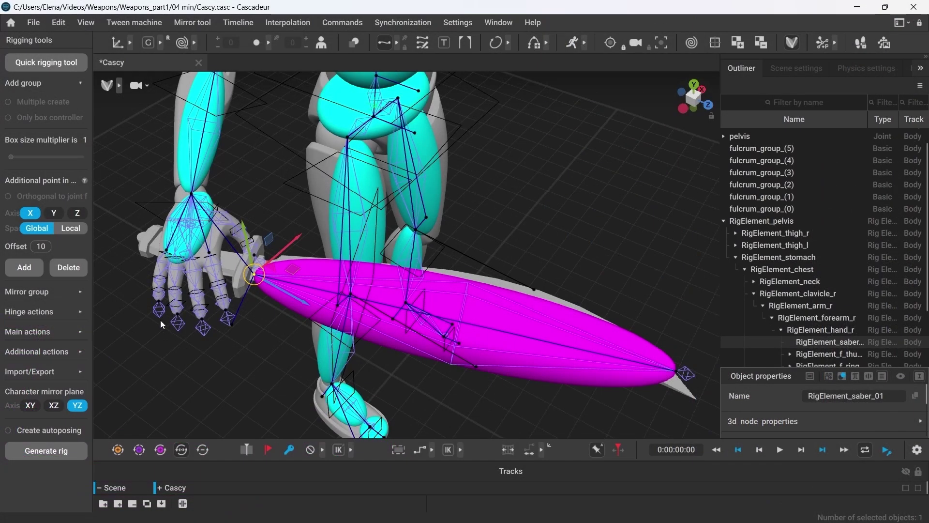
# Step: Inspect the link between the hand and saber, and open the Points update settings of RigElement_saber_01
pyautogui.keyDown('alt'); pyautogui.moveTo(161, 320); pyautogui.dragTo(225, 307, button='right'); pyautogui.keyUp('alt')
pyautogui.keyDown('alt'); pyautogui.moveTo(208, 302); pyautogui.dragTo(381, 334, button='middle'); pyautogui.keyUp('alt')
pyautogui.click(359, 357)
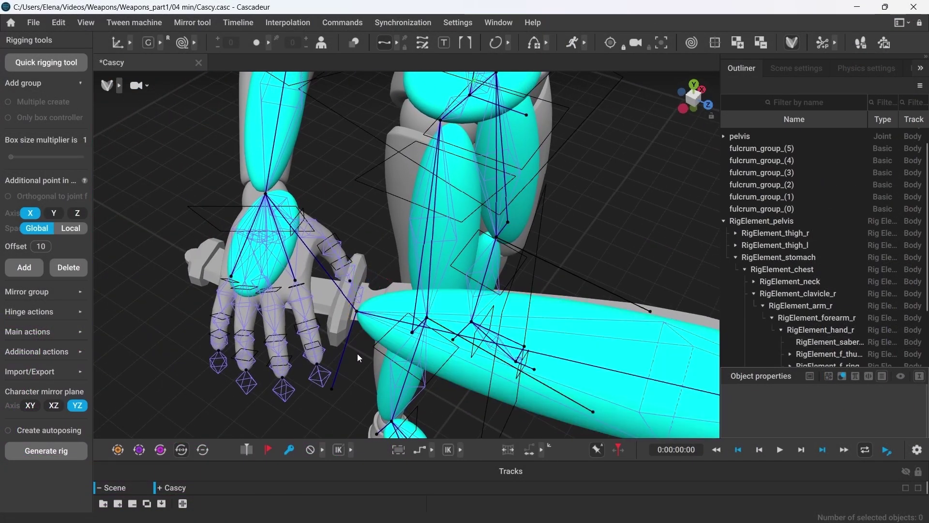
pyautogui.scroll(2, 324, 327)
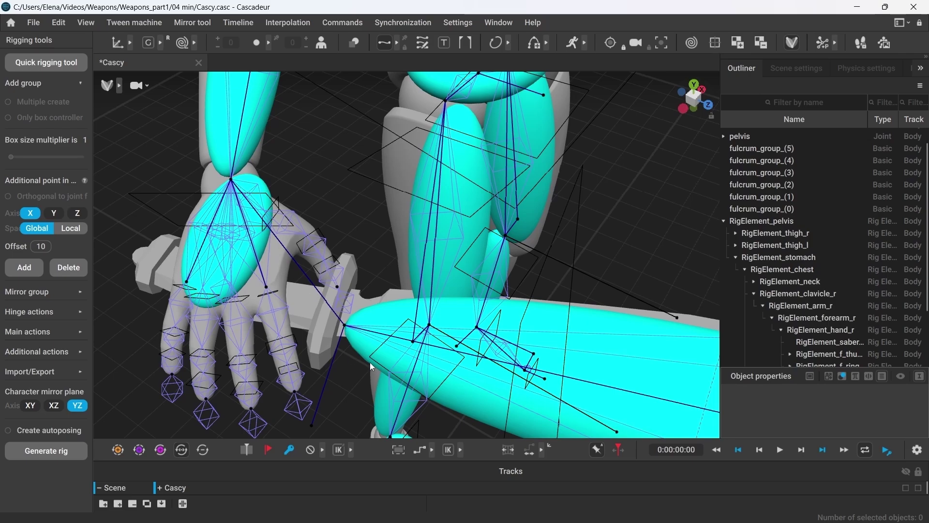
pyautogui.scroll(-5, 561, 394)
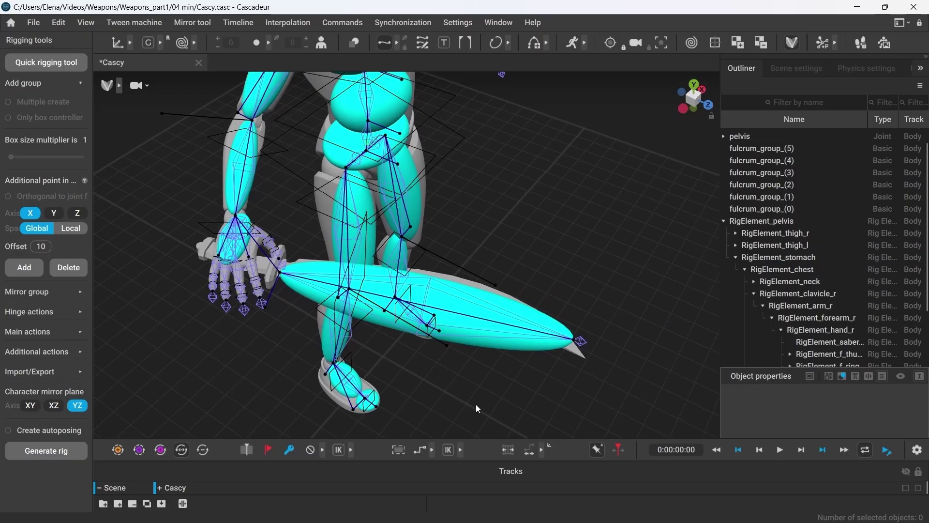
pyautogui.click(460, 326)
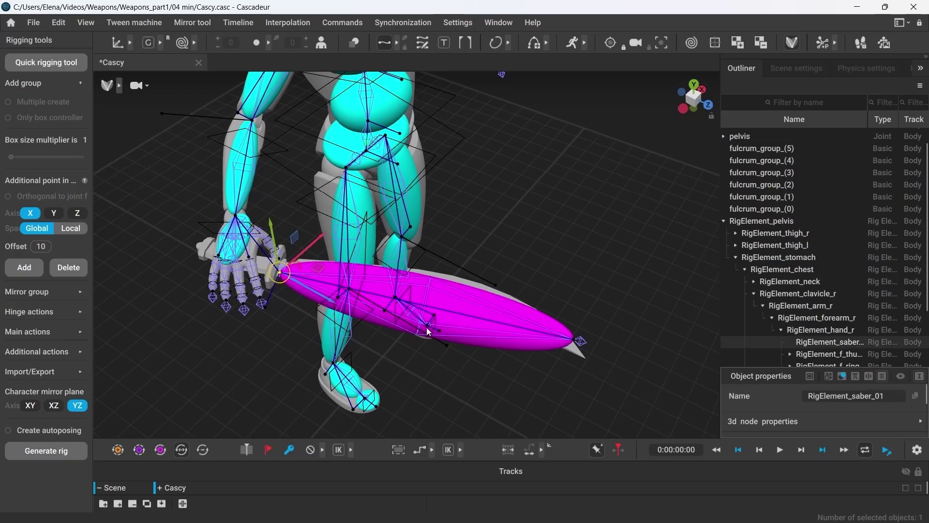
pyautogui.moveTo(728, 367); pyautogui.dragTo(730, 163)
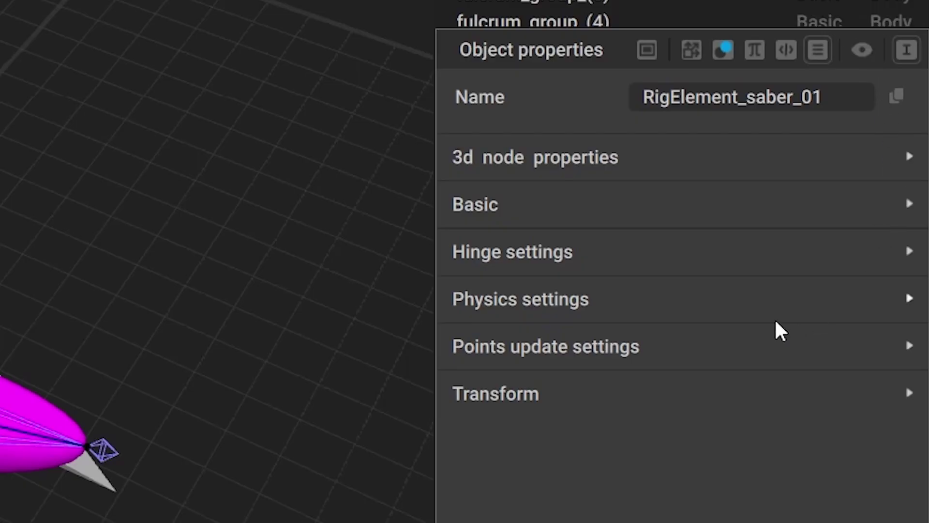
pyautogui.click(904, 354)
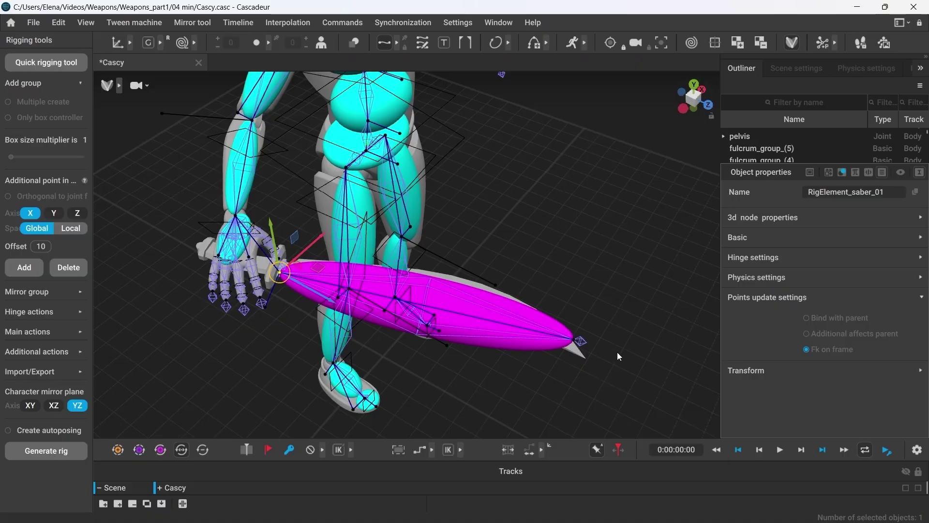
# Step: Deselect the saber's rig element, exit rig mode, and display the generated rig's points on the character
pyautogui.click(209, 467)
pyautogui.scroll(-4, 457, 305)
pyautogui.moveTo(459, 306); pyautogui.dragTo(472, 276, button='right')
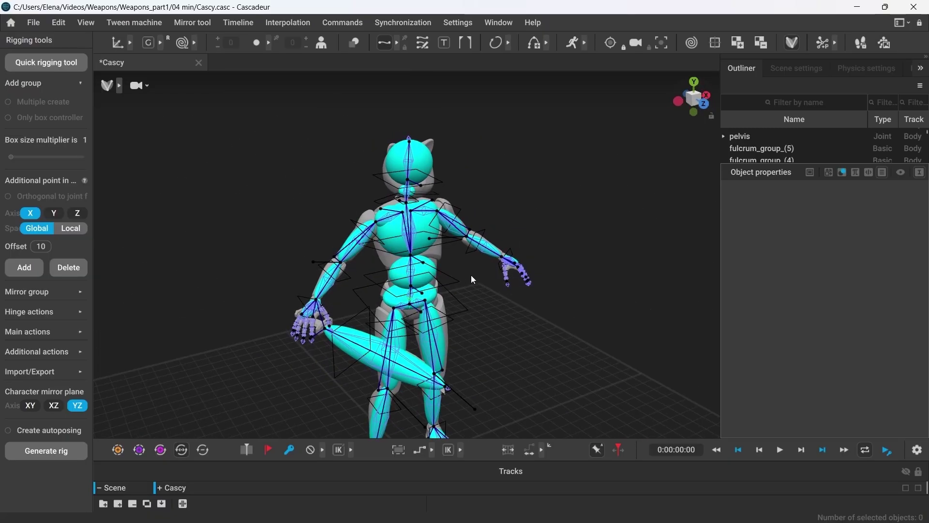
pyautogui.click(792, 45)
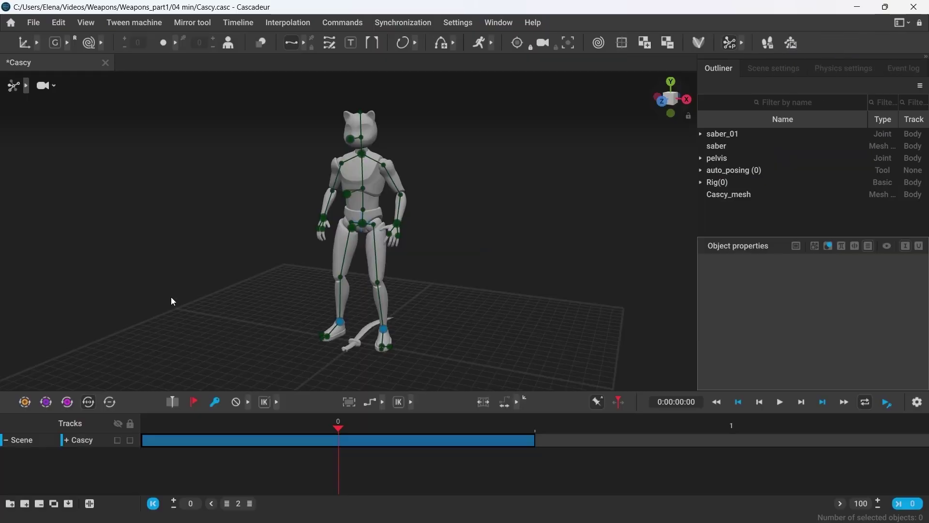
pyautogui.click(26, 86)
pyautogui.click(69, 86)
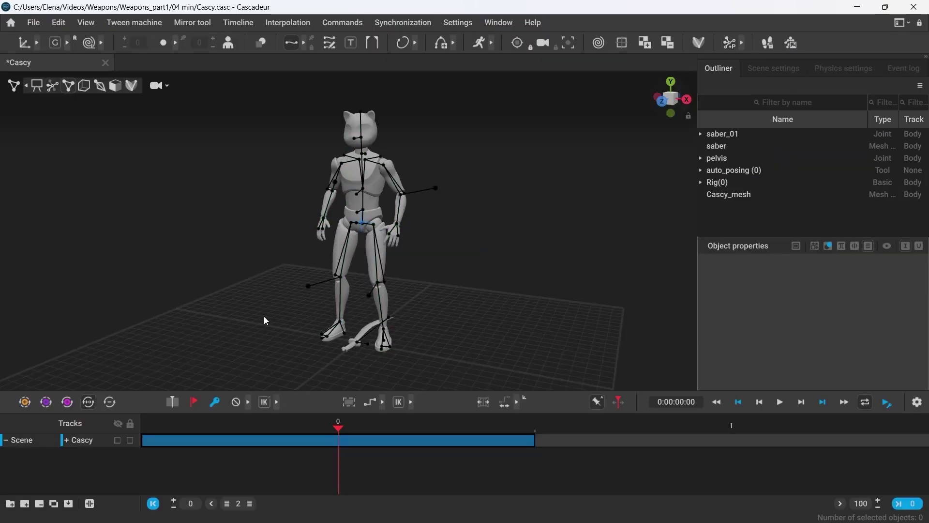
# Step: Select the right hand's main point with its linked points, check which saber points are included, and clear the selection
pyautogui.keyDown('alt'); pyautogui.moveTo(243, 306); pyautogui.dragTo(445, 293, button='right'); pyautogui.keyUp('alt')
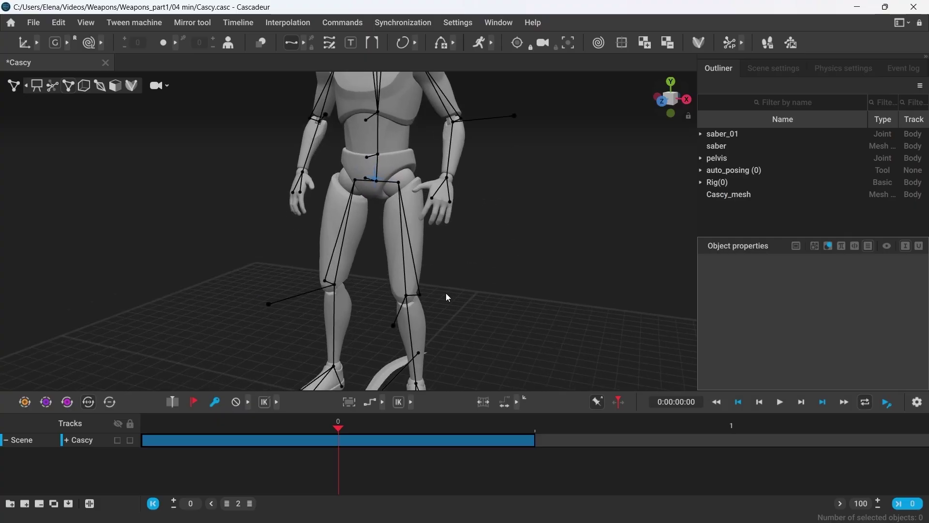
pyautogui.keyDown('alt'); pyautogui.moveTo(445, 292); pyautogui.dragTo(393, 310); pyautogui.keyUp('alt')
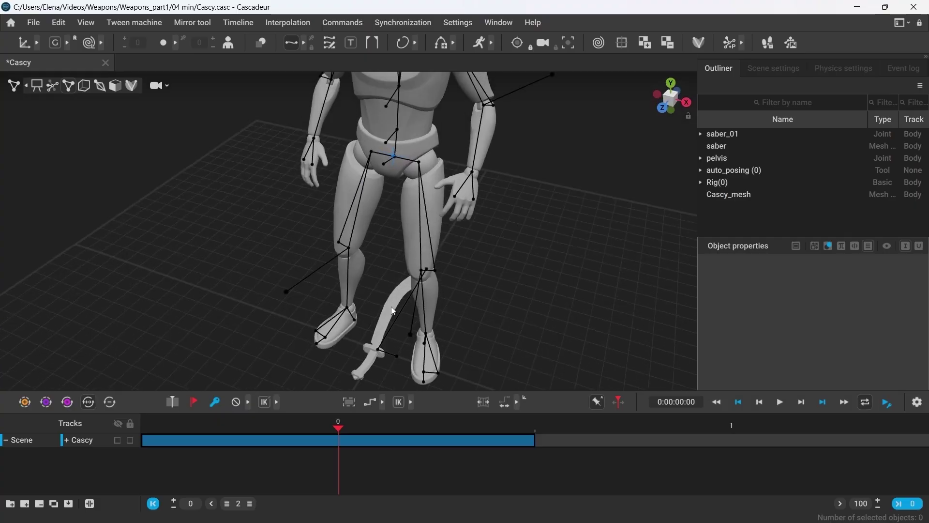
pyautogui.click(314, 139)
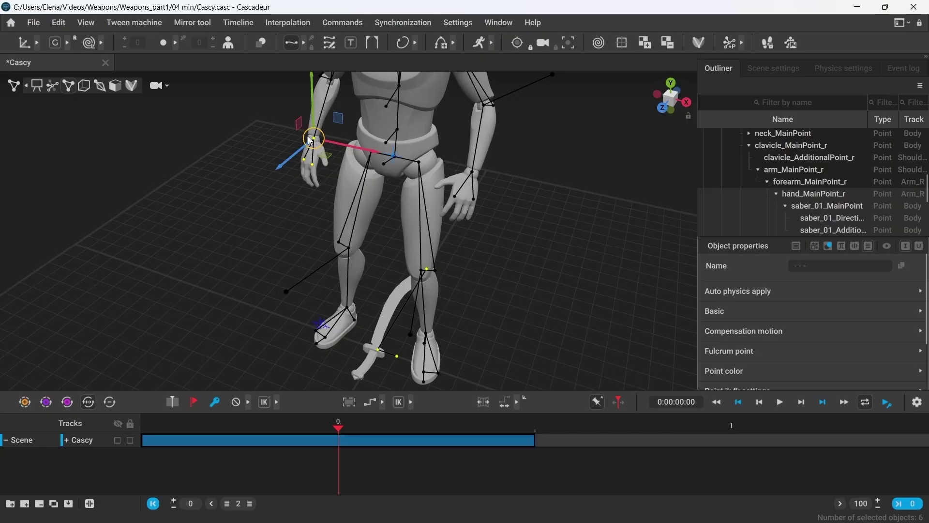
pyautogui.keyDown('alt'); pyautogui.moveTo(292, 251); pyautogui.dragTo(305, 302); pyautogui.keyUp('alt')
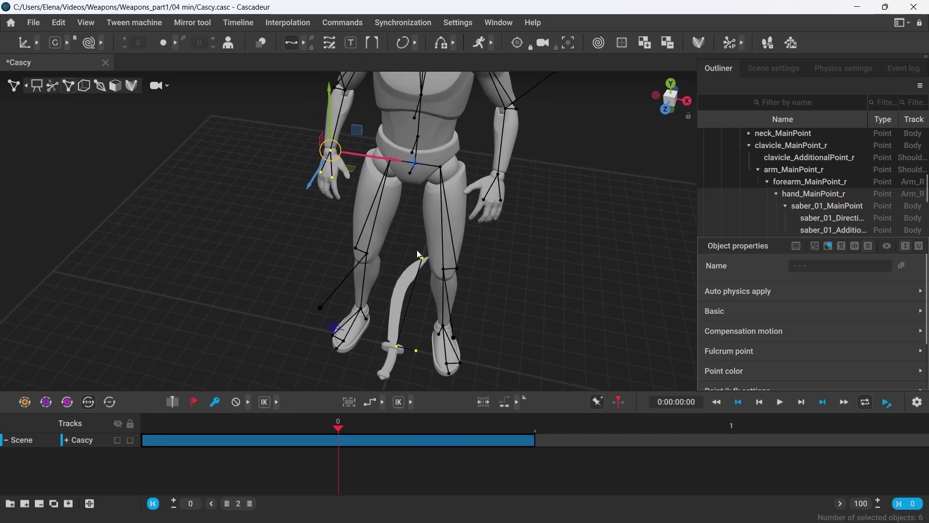
pyautogui.click(283, 299)
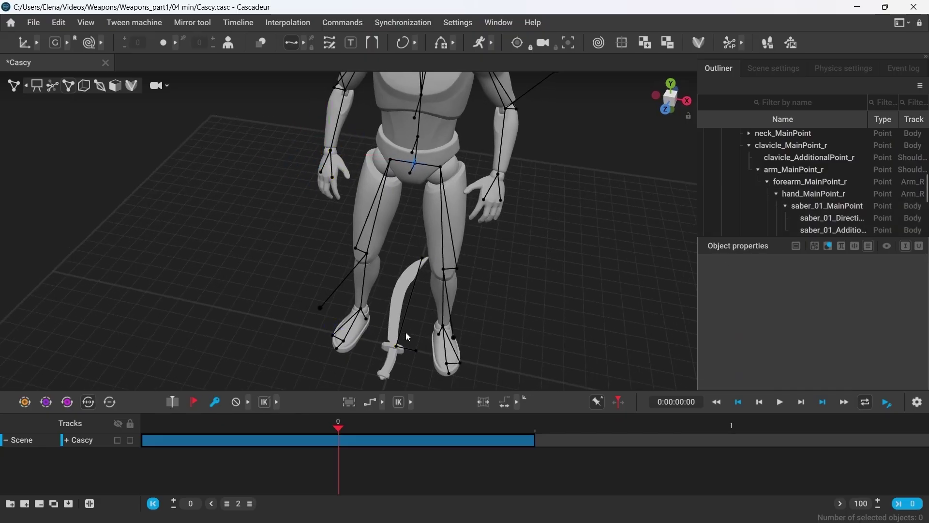
# Step: Test shifting the saber's points and then the right hand's points slightly, and clear the selection
pyautogui.doubleClick(395, 347)
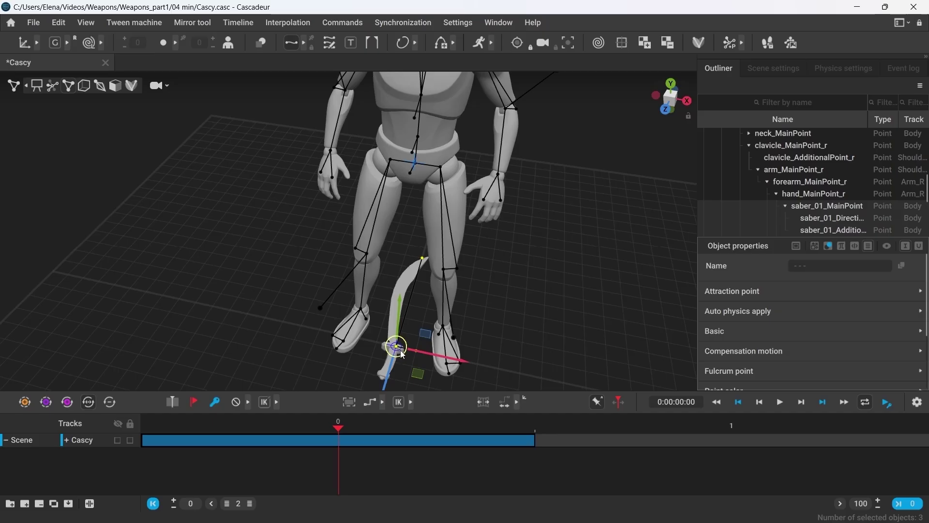
pyautogui.moveTo(403, 351)
pyautogui.mouseDown()
pyautogui.moveTo(390, 336)
pyautogui.moveTo(408, 339)
pyautogui.moveTo(401, 346)
pyautogui.mouseUp()
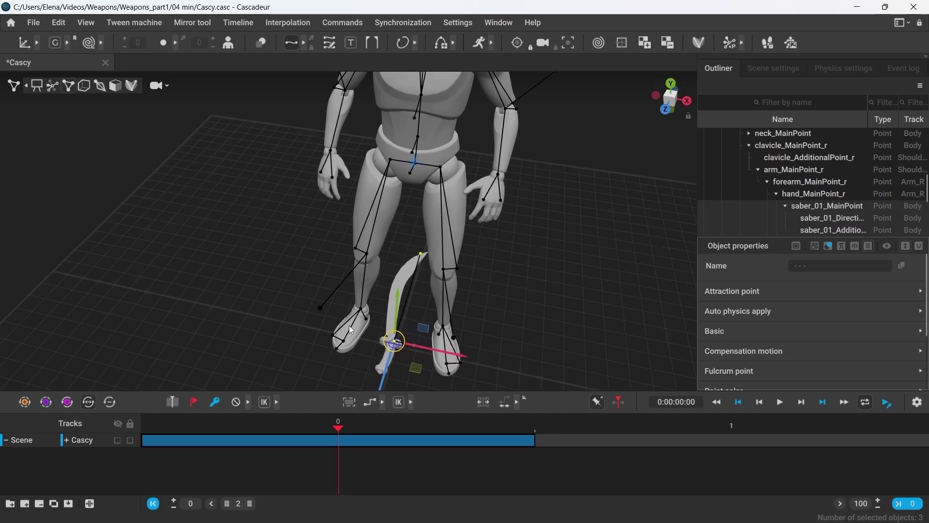
pyautogui.click(269, 271)
pyautogui.click(323, 153)
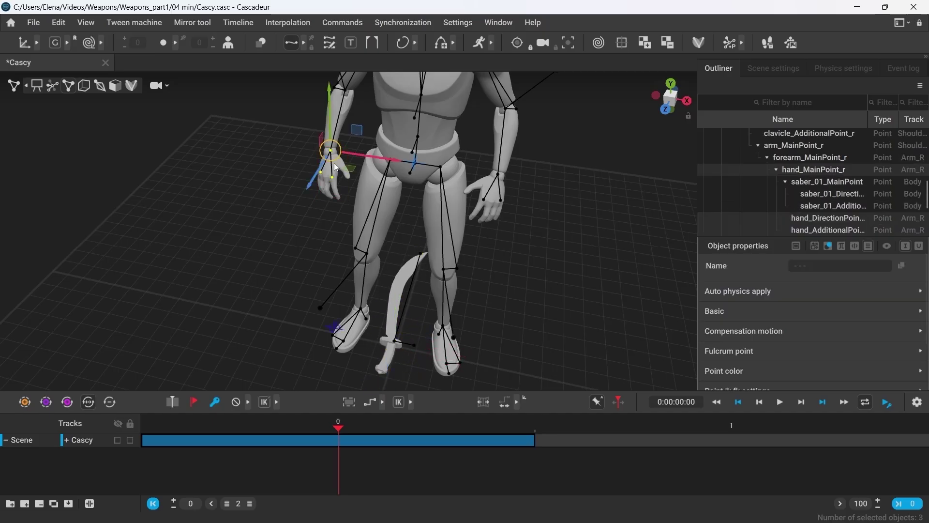
pyautogui.moveTo(322, 155); pyautogui.dragTo(327, 162)
pyautogui.click(290, 237)
pyautogui.scroll(-2, 467, 284)
pyautogui.scroll(-3, 336, 220)
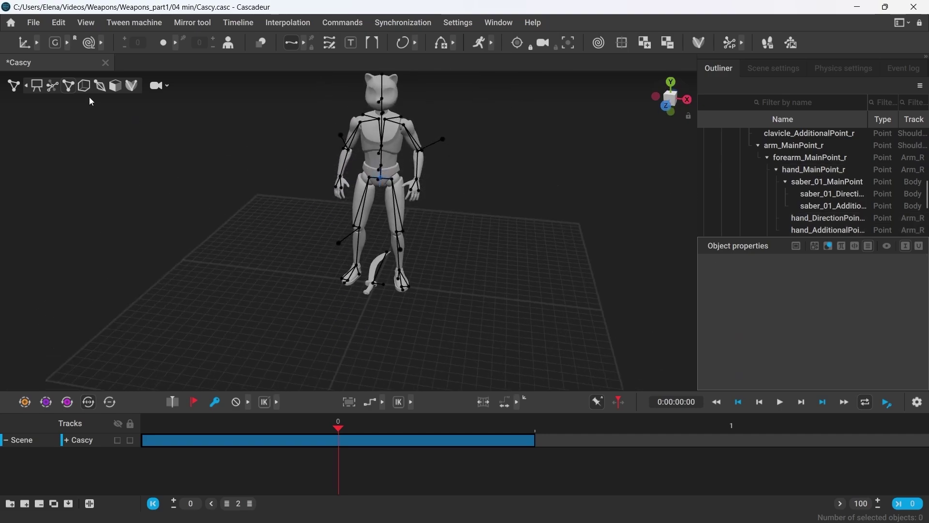
# Step: Display the box controllers, bring saber_01_Box to the hand with the Go to T-pose command, and deselect it
pyautogui.click(87, 92)
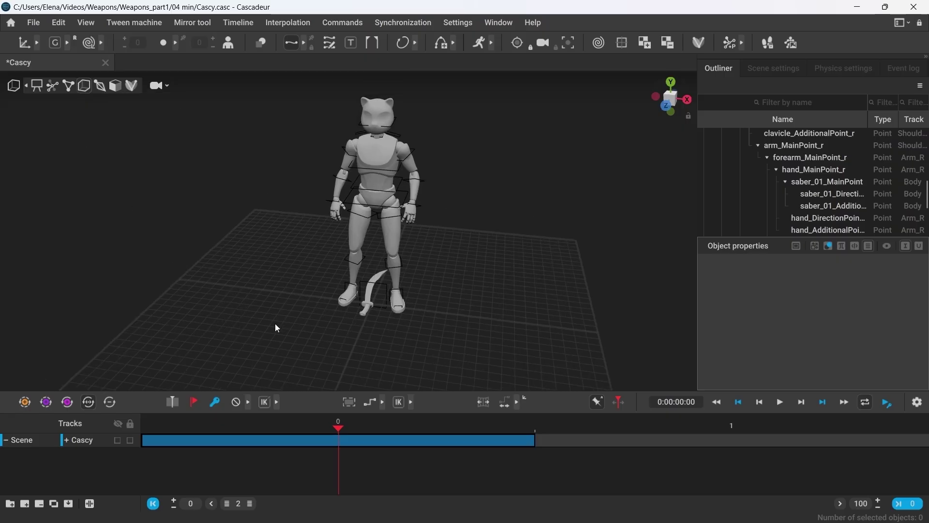
pyautogui.scroll(3, 391, 350)
pyautogui.click(394, 319)
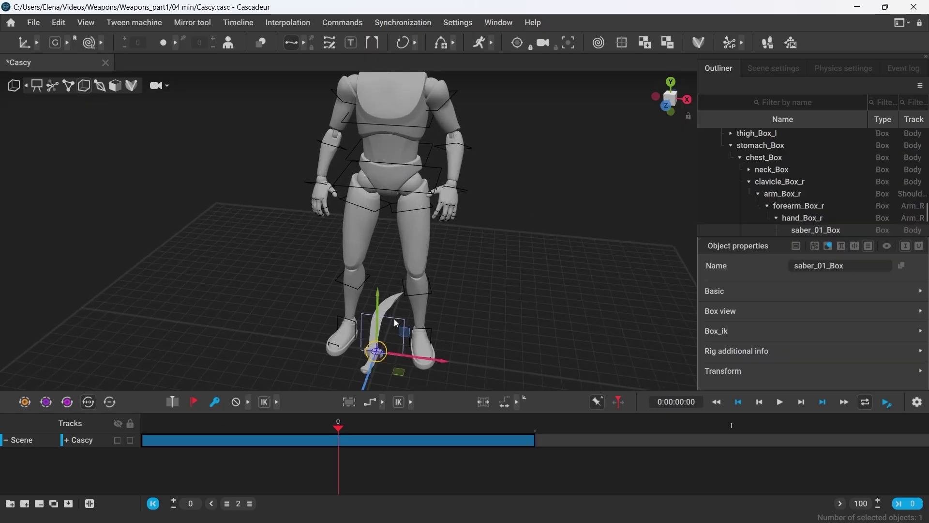
pyautogui.click(338, 25)
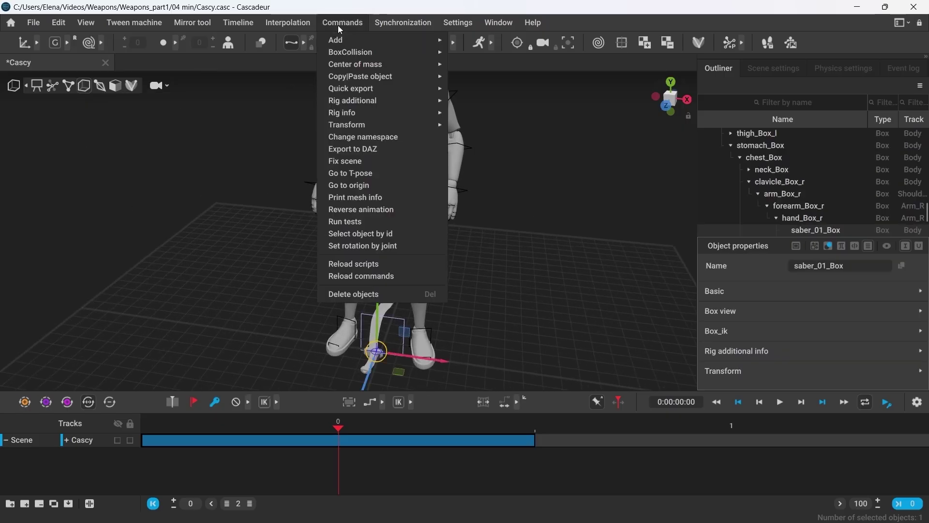
pyautogui.click(348, 174)
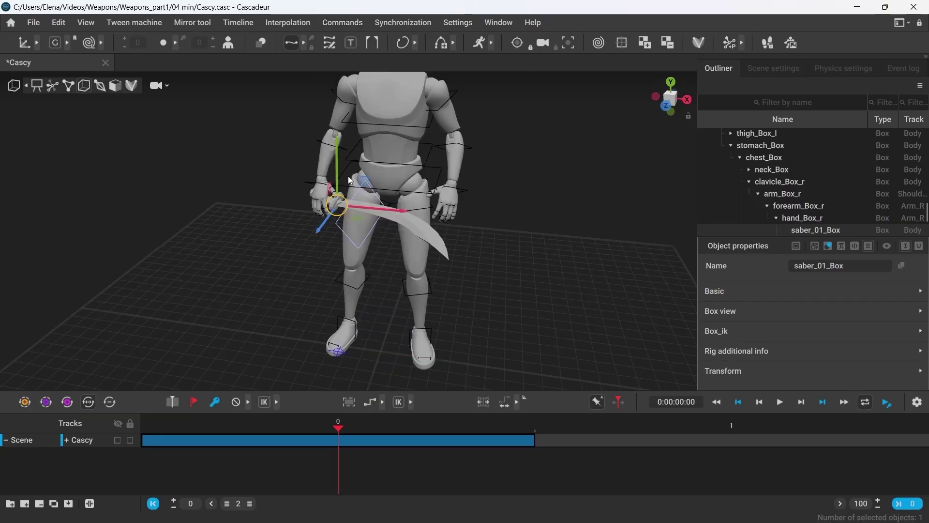
pyautogui.click(289, 258)
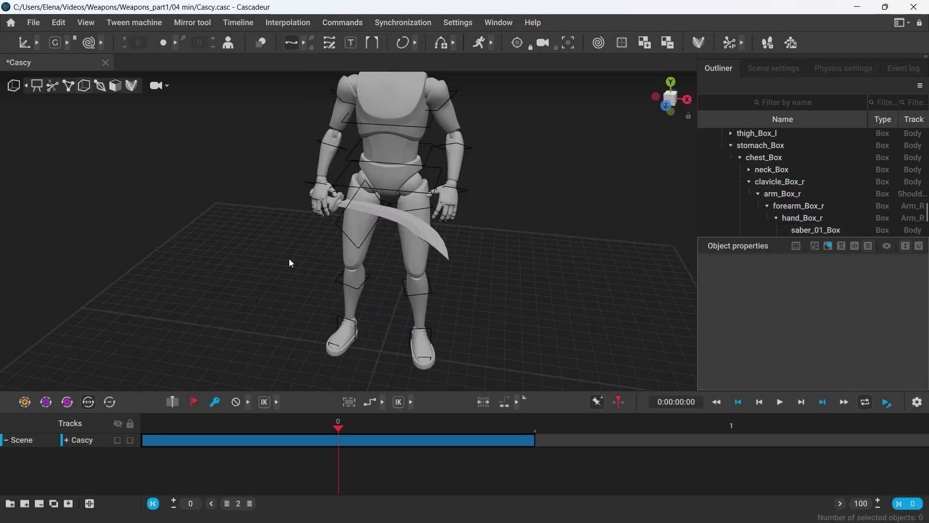
# Step: Display the autoposing controllers, move the right hand's controller to test that the saber follows, and deselect it
pyautogui.click(54, 88)
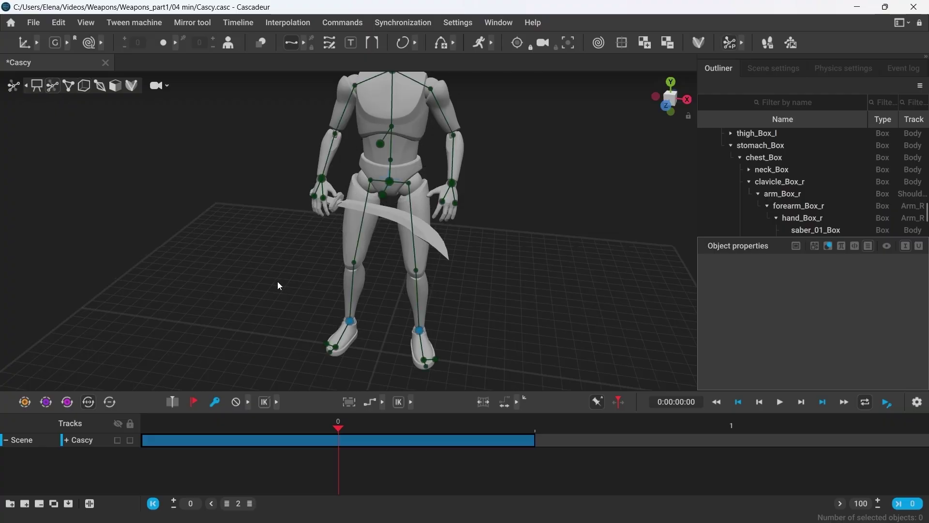
pyautogui.moveTo(280, 286); pyautogui.dragTo(284, 232, button='right')
pyautogui.click(298, 199)
pyautogui.moveTo(261, 205); pyautogui.dragTo(272, 179)
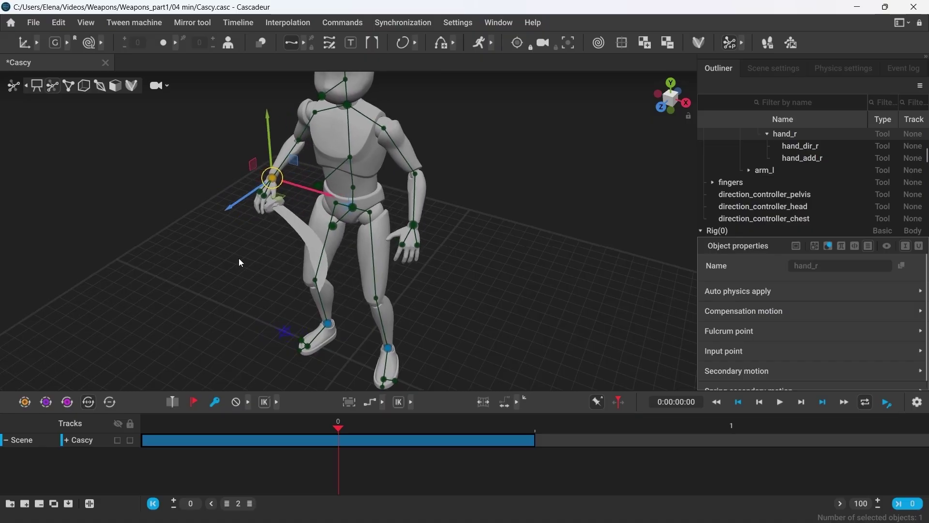
pyautogui.click(239, 257)
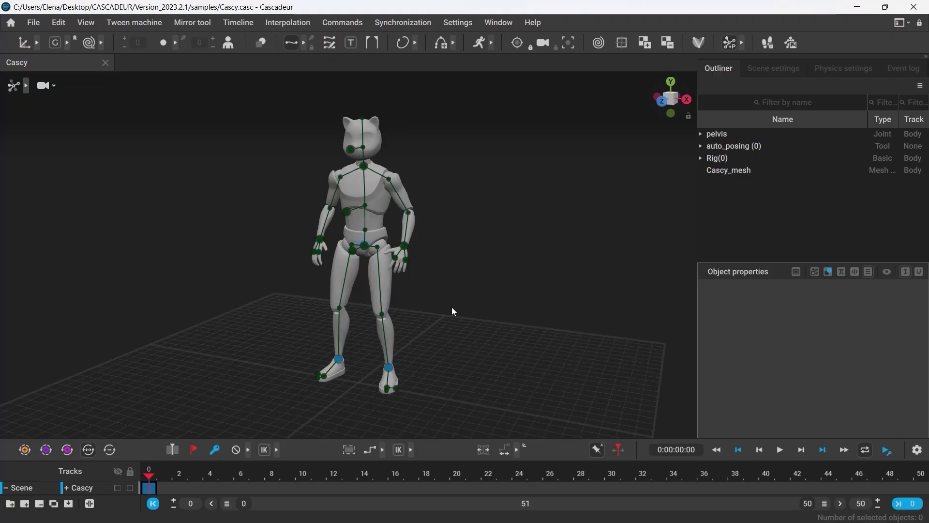
# Step: Turn on rig mode for the sample Cascy scene and import the Sword_Mesh FBX model
pyautogui.click(698, 46)
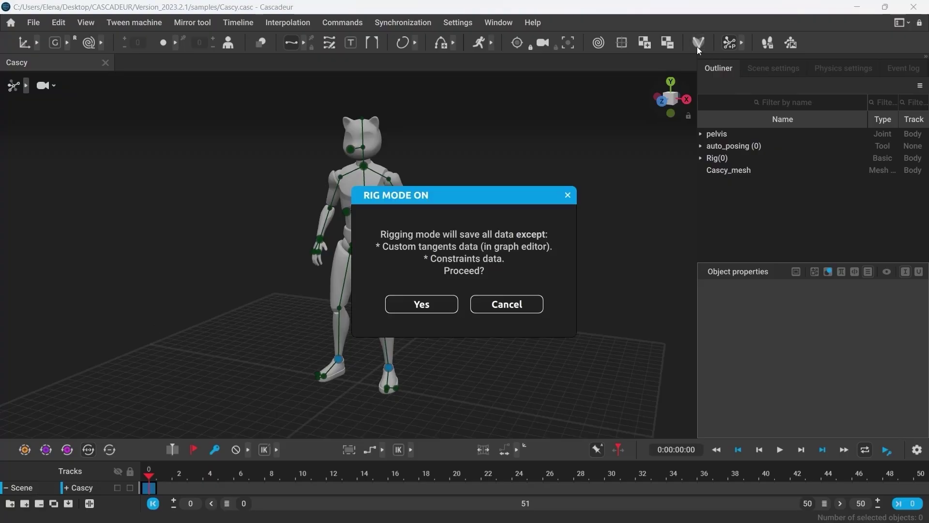
pyautogui.click(413, 311)
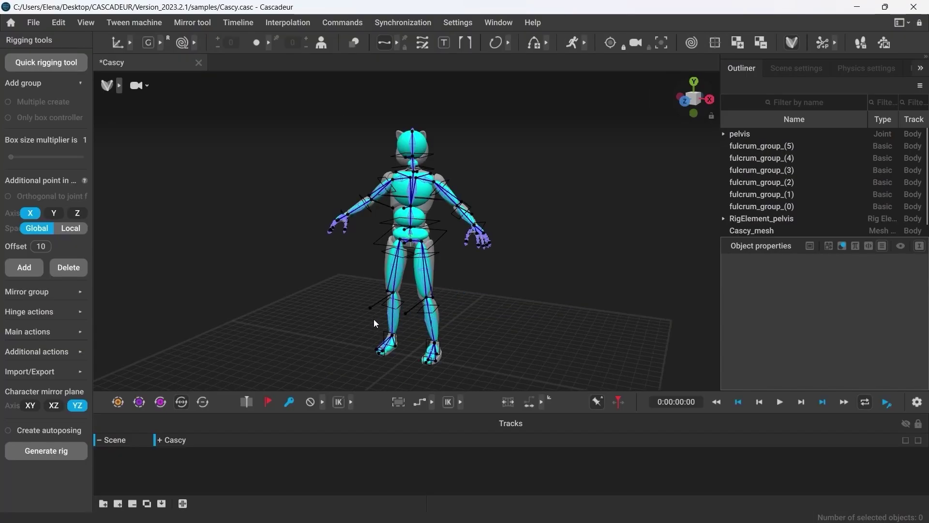
pyautogui.click(30, 24)
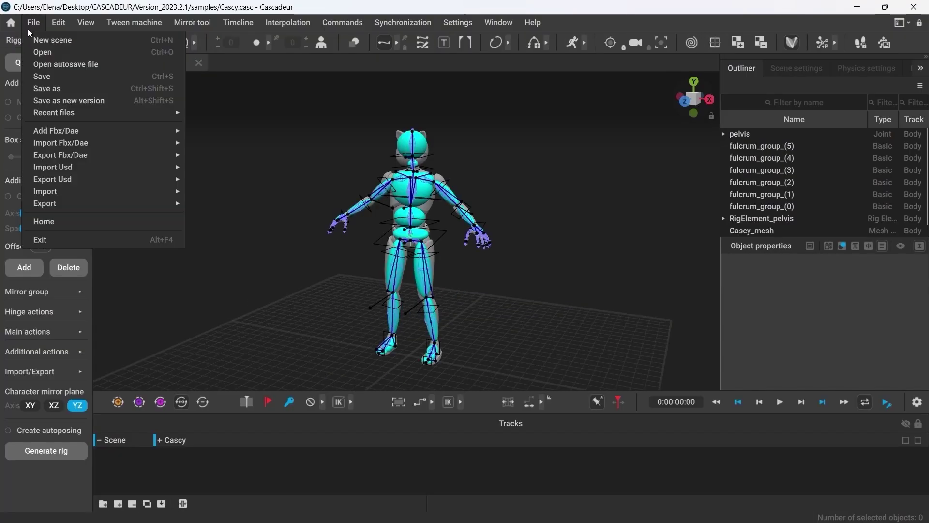
pyautogui.moveTo(126, 144)
pyautogui.click(210, 180)
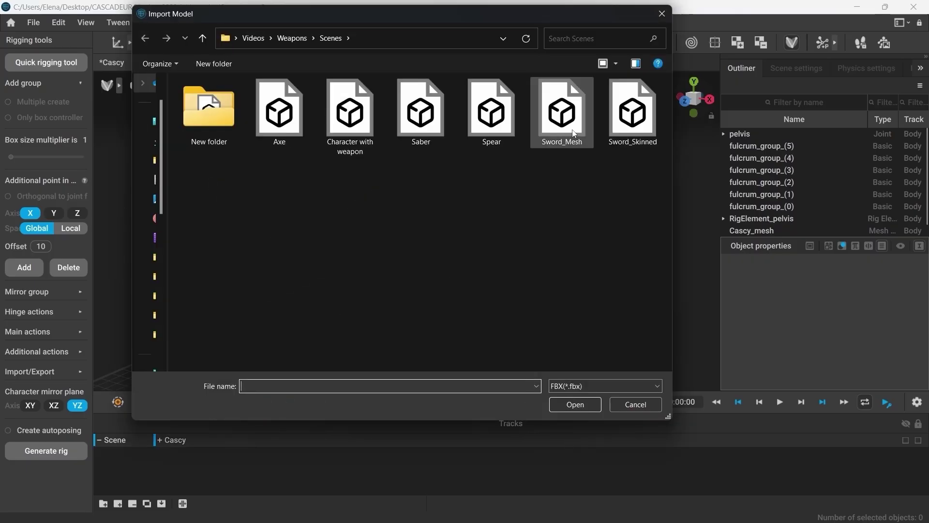
pyautogui.click(564, 119)
pyautogui.click(566, 403)
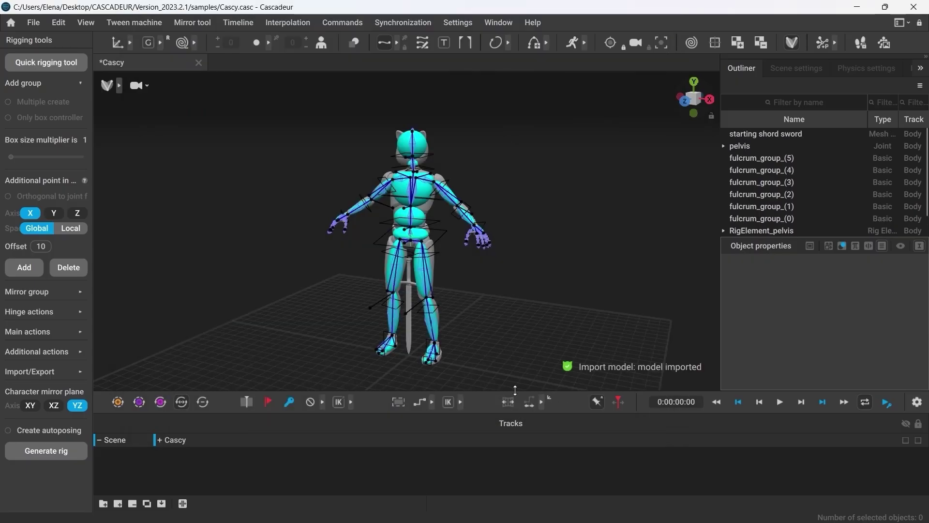
pyautogui.scroll(5, 437, 273)
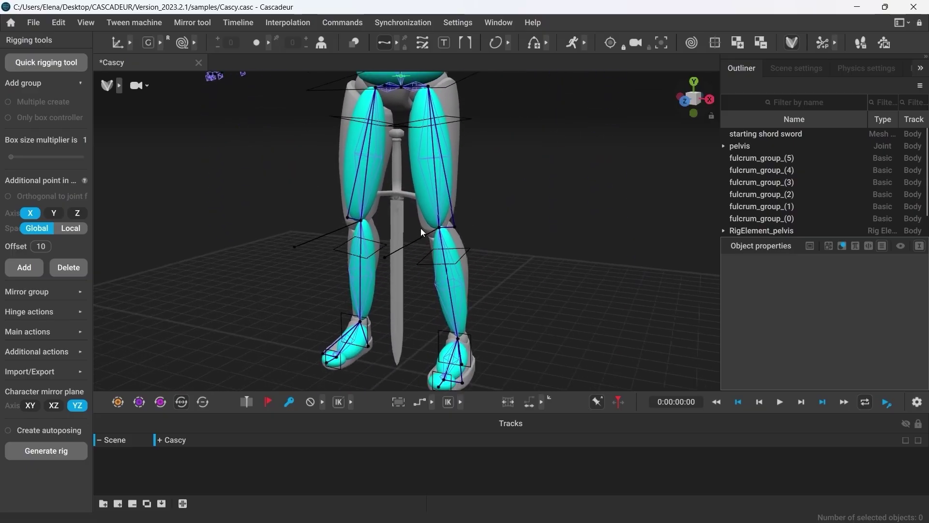
# Step: Check the scene's joints, display the meshes instead, and select the imported sword mesh
pyautogui.click(194, 87)
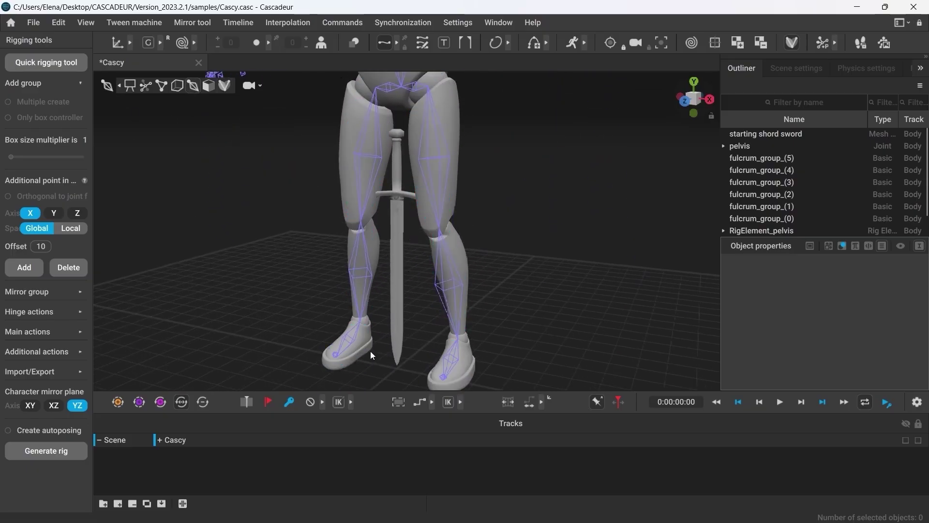
pyautogui.click(209, 86)
pyautogui.click(393, 242)
# Step: Try moving and rotating the sword mesh by its own pivot, undo those changes, and deselect it
pyautogui.keyDown('alt'); pyautogui.moveTo(394, 242); pyautogui.dragTo(373, 247); pyautogui.keyUp('alt')
pyautogui.moveTo(375, 385); pyautogui.dragTo(337, 402)
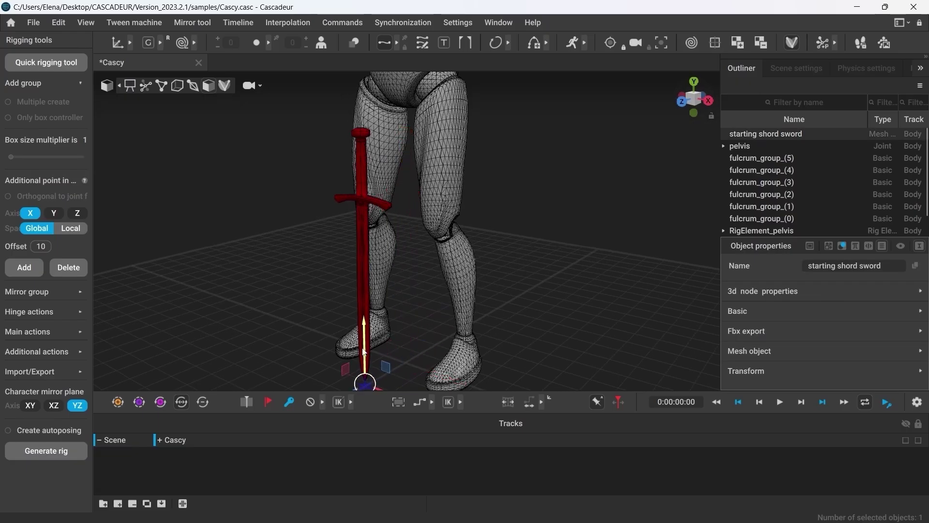
pyautogui.moveTo(363, 348); pyautogui.dragTo(362, 297)
pyautogui.press('e')
pyautogui.moveTo(341, 324)
pyautogui.mouseDown()
pyautogui.moveTo(350, 317)
pyautogui.moveTo(341, 326)
pyautogui.mouseUp()
pyautogui.hotkey('ctrl', 'z')
pyautogui.hotkey('ctrl', 'z')
pyautogui.hotkey('ctrl', 'z')
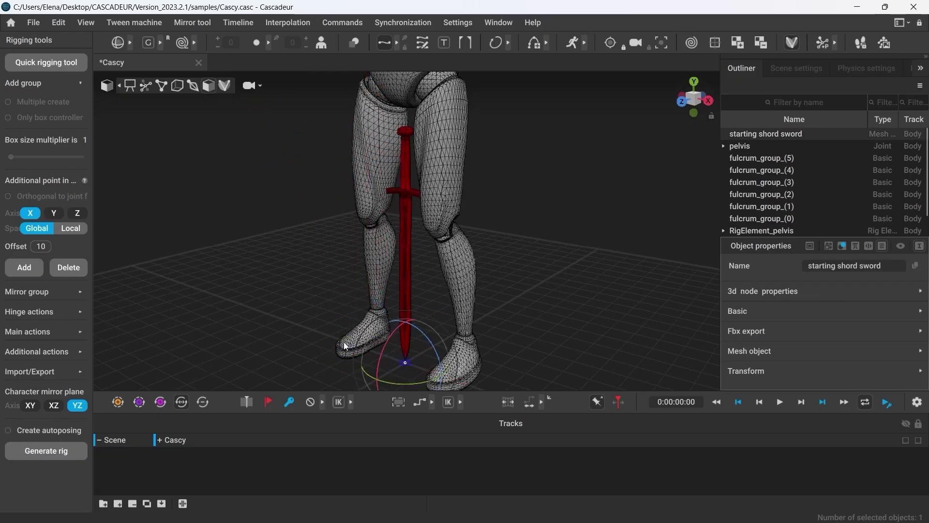
pyautogui.click(276, 324)
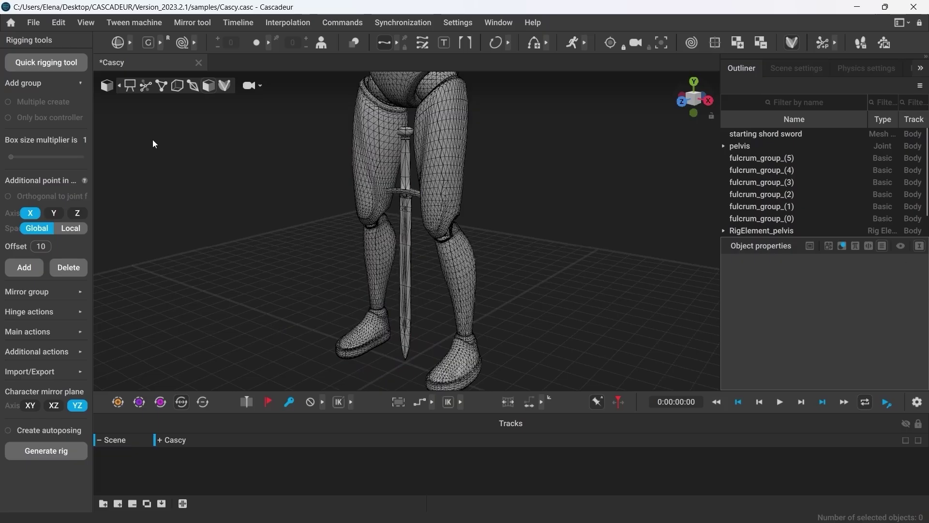
# Step: Display the character's rig elements again and enlarge the viewport to show the whole character with the sword
pyautogui.click(142, 88)
pyautogui.keyDown('alt'); pyautogui.moveTo(607, 296); pyautogui.dragTo(450, 254, button='right'); pyautogui.keyUp('alt')
pyautogui.keyDown('alt'); pyautogui.moveTo(450, 255); pyautogui.dragTo(461, 333, button='middle'); pyautogui.keyUp('alt')
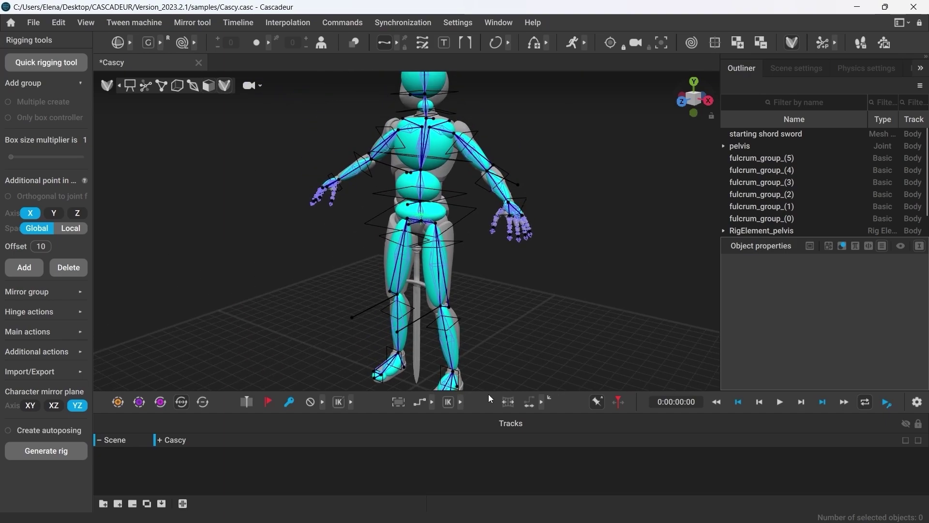
pyautogui.moveTo(483, 391); pyautogui.dragTo(483, 438)
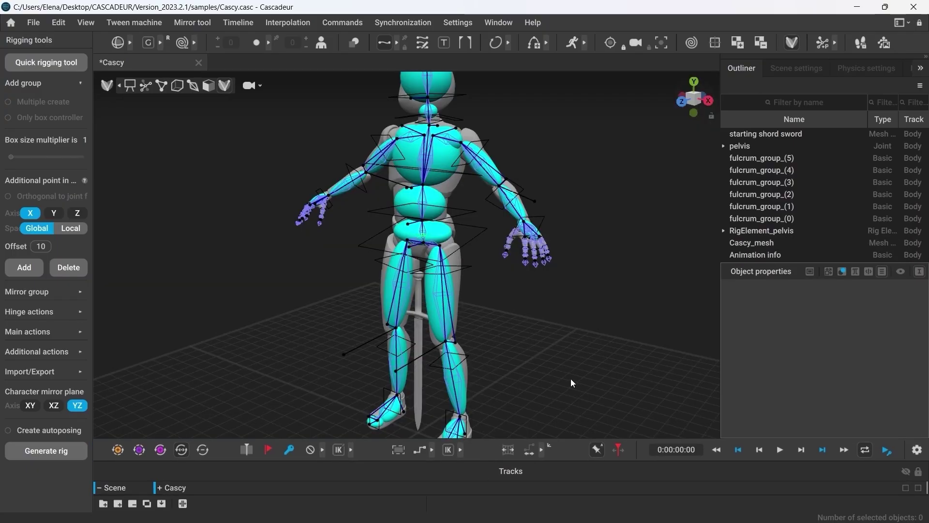
pyautogui.scroll(-3, 571, 378)
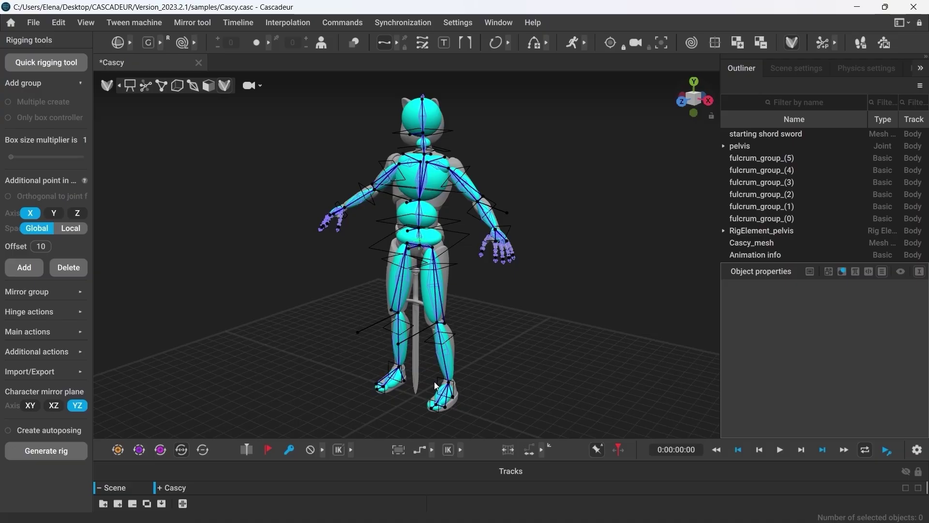
pyautogui.keyDown('alt'); pyautogui.moveTo(499, 373); pyautogui.dragTo(514, 368); pyautogui.keyUp('alt')
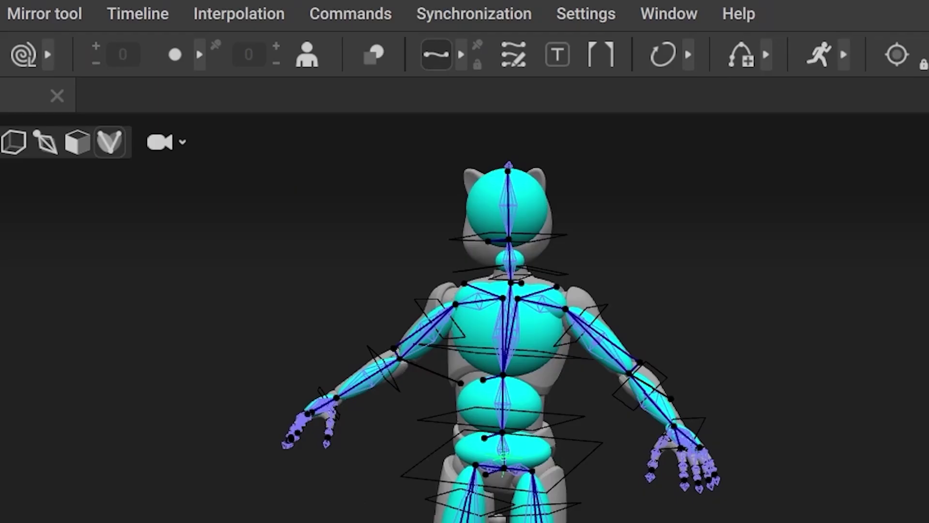
# Step: Add a new joint to the scene for the sword mesh
pyautogui.click(339, 21)
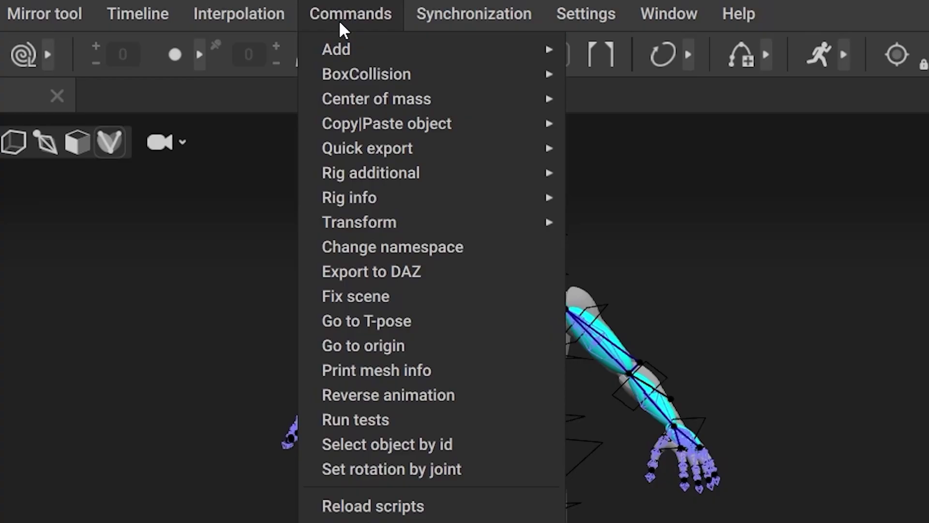
pyautogui.moveTo(347, 53)
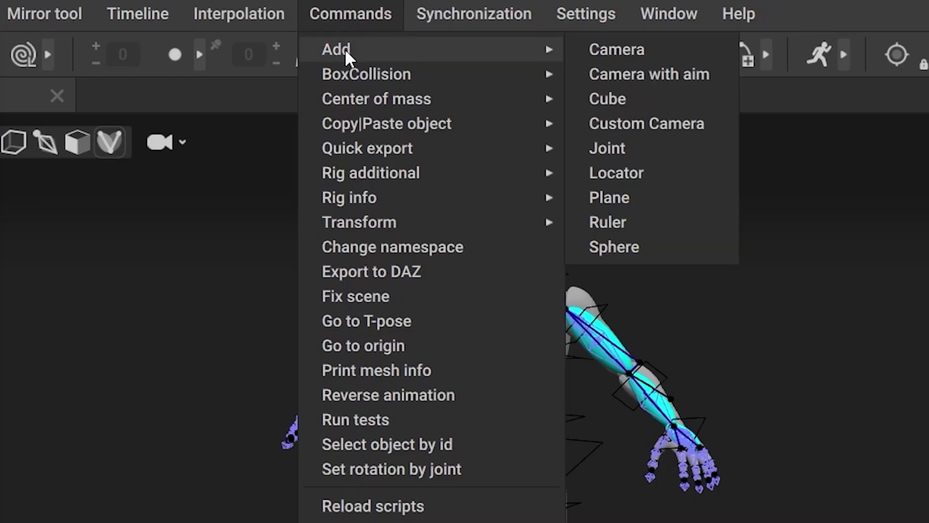
pyautogui.click(610, 150)
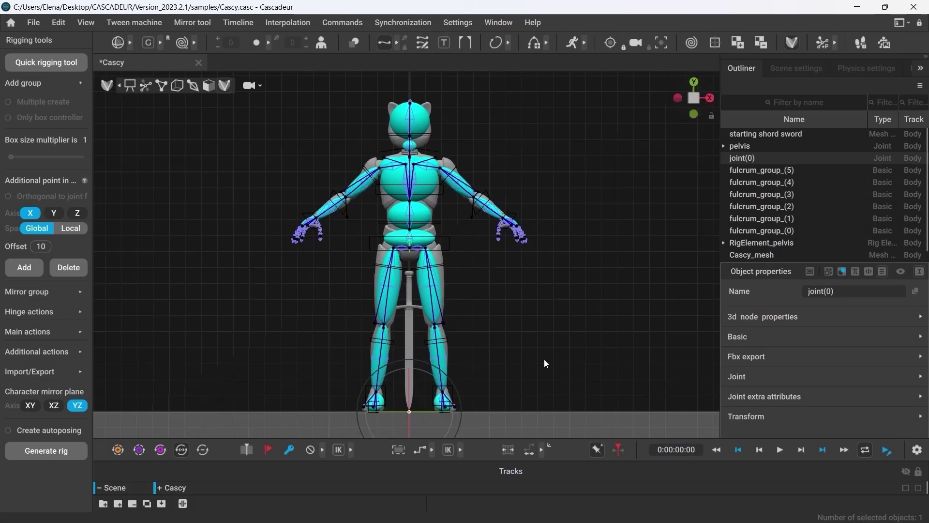
# Step: Move the new joint up from the floor to the middle of the sword's crossguard
pyautogui.moveTo(382, 420); pyautogui.dragTo(375, 271, button='middle')
pyautogui.scroll(6, 375, 271)
pyautogui.press('w')
pyautogui.moveTo(386, 253); pyautogui.dragTo(382, 72)
pyautogui.moveTo(424, 180); pyautogui.dragTo(445, 436, button='middle')
pyautogui.moveTo(408, 325); pyautogui.dragTo(392, 72)
pyautogui.moveTo(364, 191); pyautogui.dragTo(378, 382, button='middle')
pyautogui.scroll(2, 425, 378)
pyautogui.scroll(2, 465, 358)
pyautogui.click(466, 271)
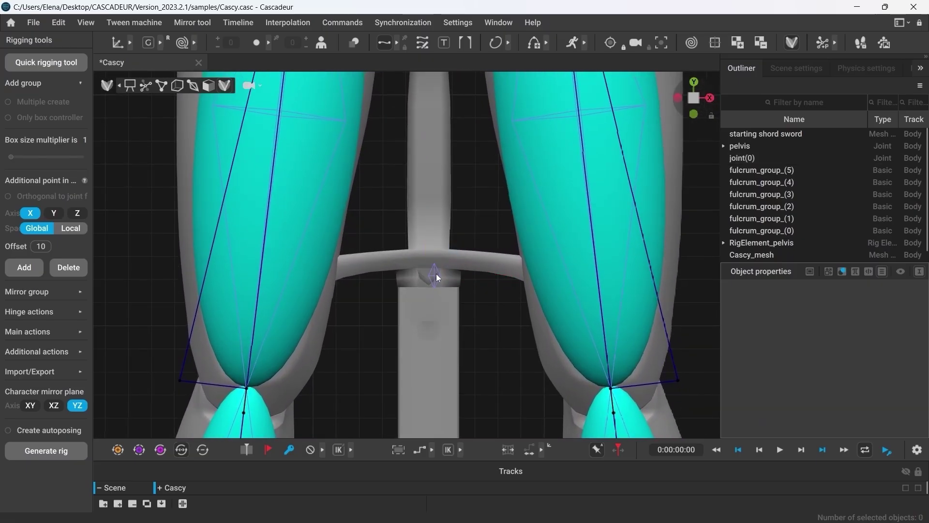
pyautogui.click(435, 273)
pyautogui.moveTo(457, 280); pyautogui.dragTo(449, 280)
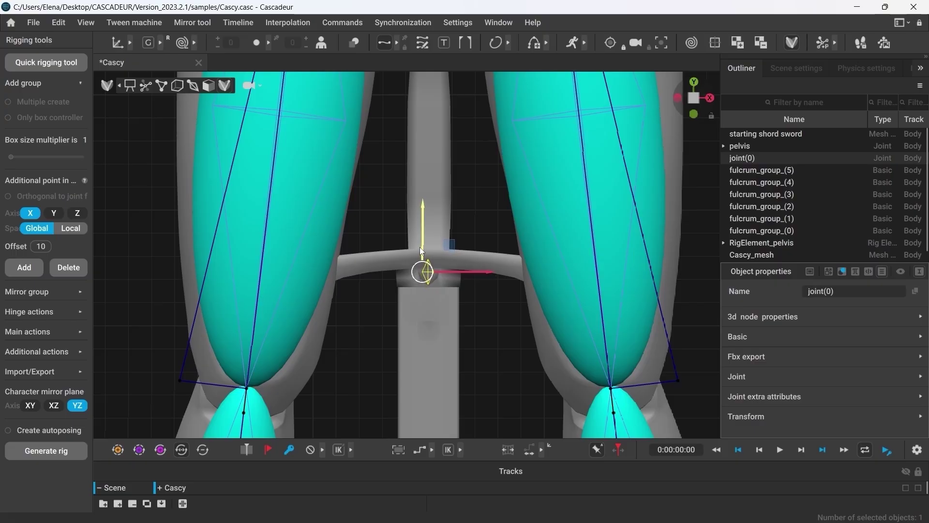
pyautogui.moveTo(419, 247); pyautogui.dragTo(414, 235)
pyautogui.click(479, 334)
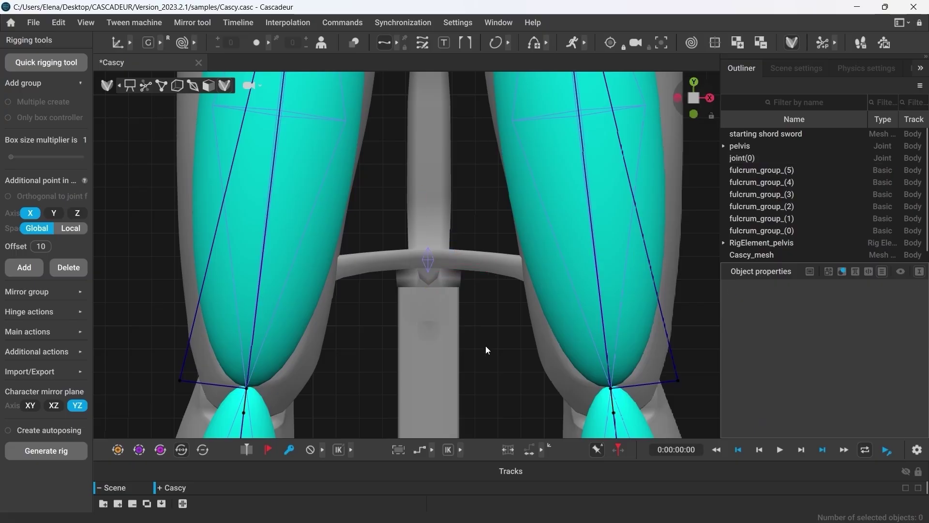
# Step: Parent the starting shord sword mesh to the new joint, test the link by moving the joint sideways, and undo that move
pyautogui.scroll(-6, 558, 360)
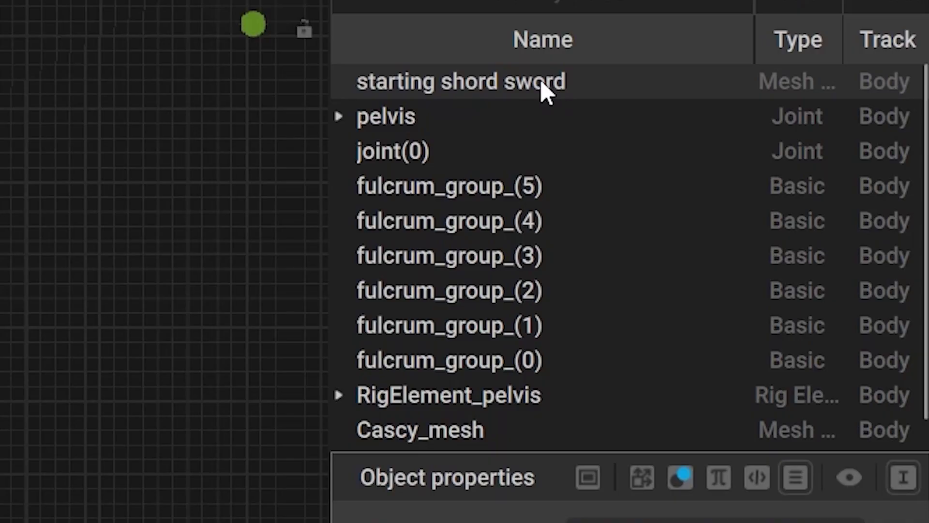
pyautogui.moveTo(546, 91); pyautogui.dragTo(393, 161)
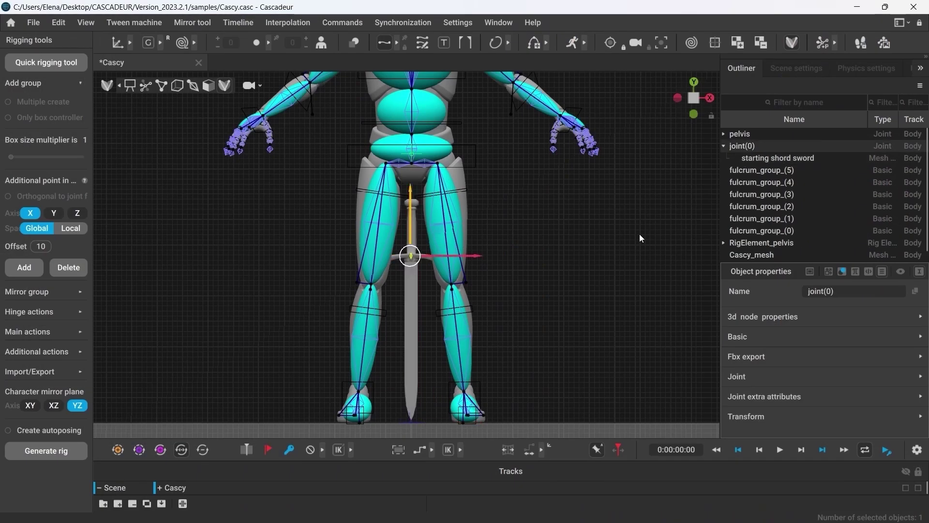
pyautogui.moveTo(438, 256); pyautogui.dragTo(579, 258)
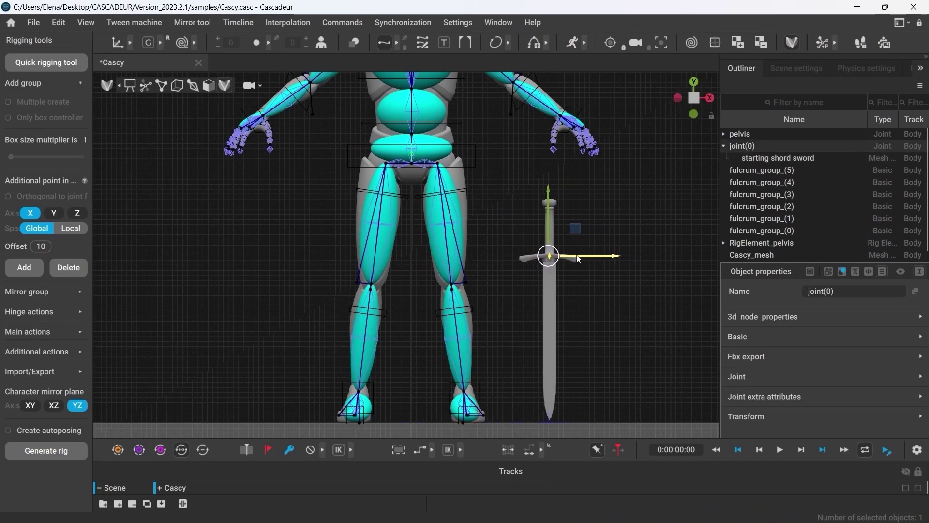
pyautogui.hotkey('ctrl', 'z')
pyautogui.click(573, 285)
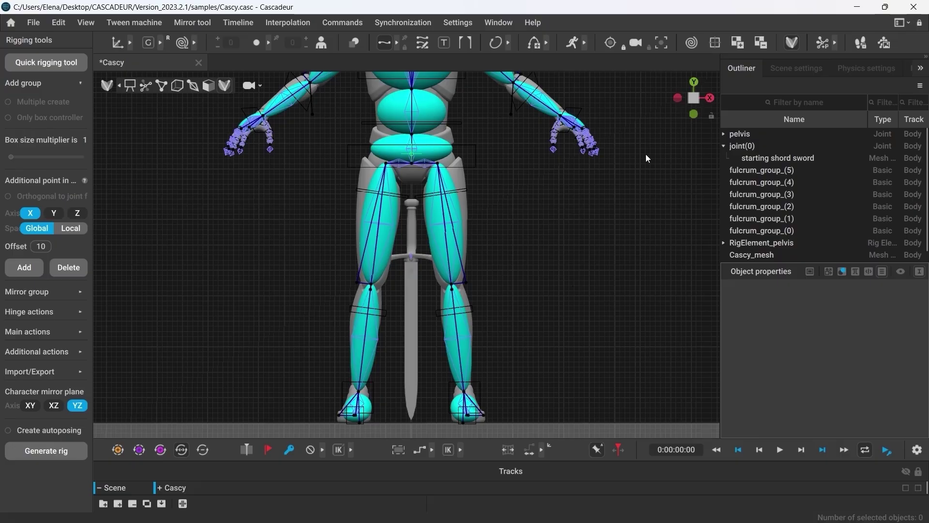
# Step: Rename the joint at the crossguard as Sword
pyautogui.click(740, 146)
pyautogui.doubleClick(840, 292)
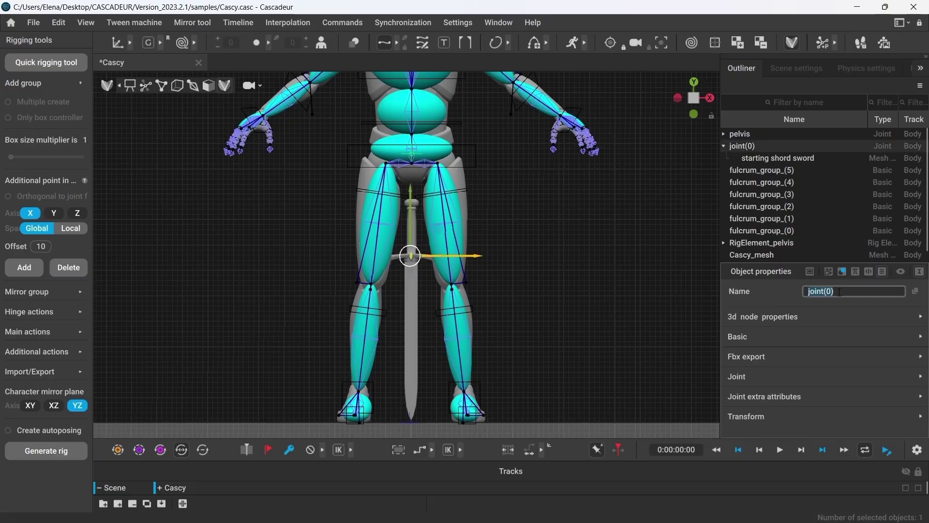
pyautogui.write('Sword')
pyautogui.press('Return')
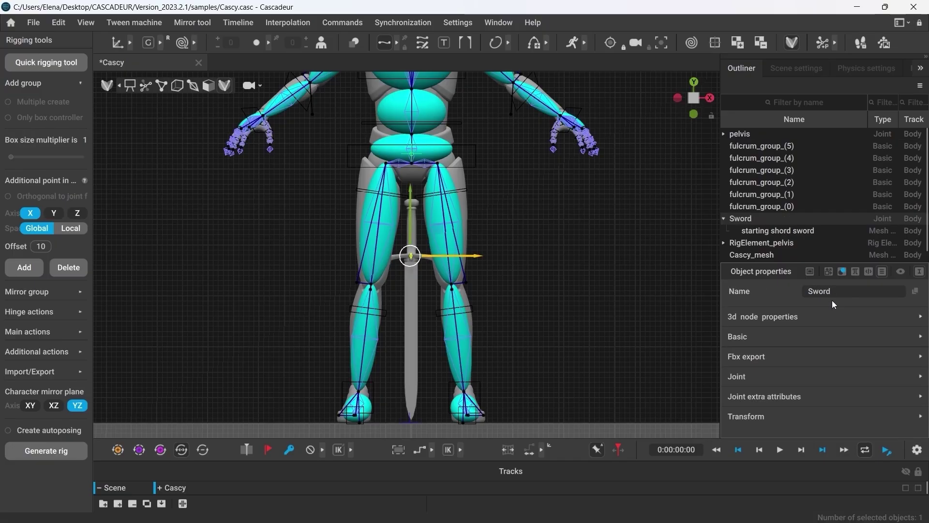
pyautogui.click(654, 310)
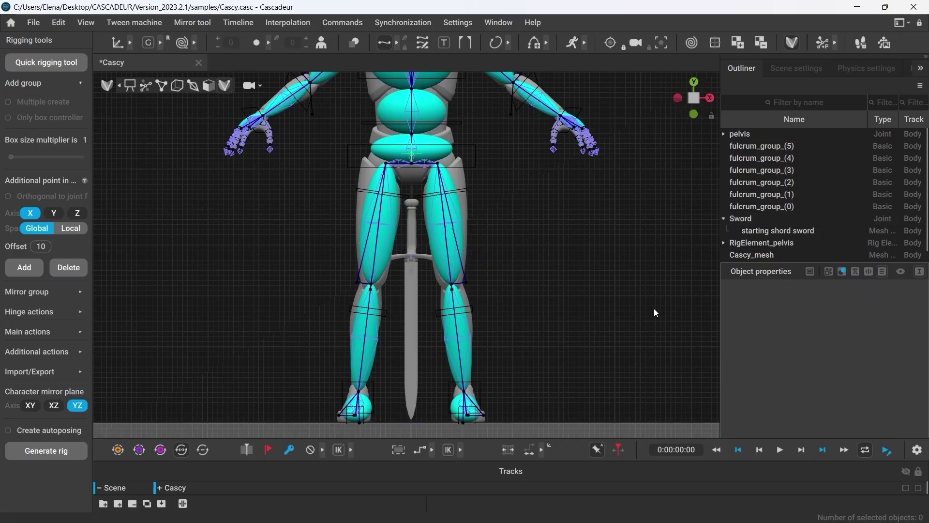
# Step: Add a second joint to the scene and raise it to the tip of the sword blade
pyautogui.click(337, 23)
pyautogui.moveTo(376, 39)
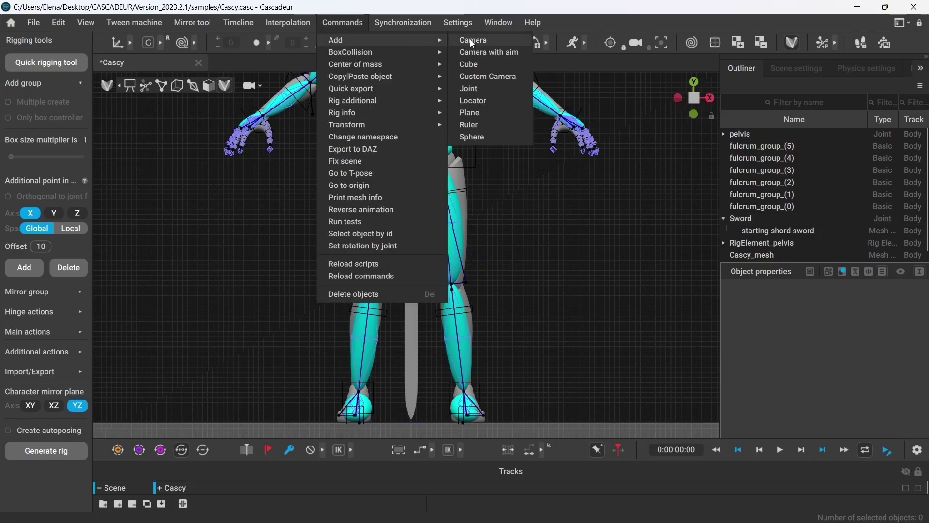
pyautogui.click(471, 90)
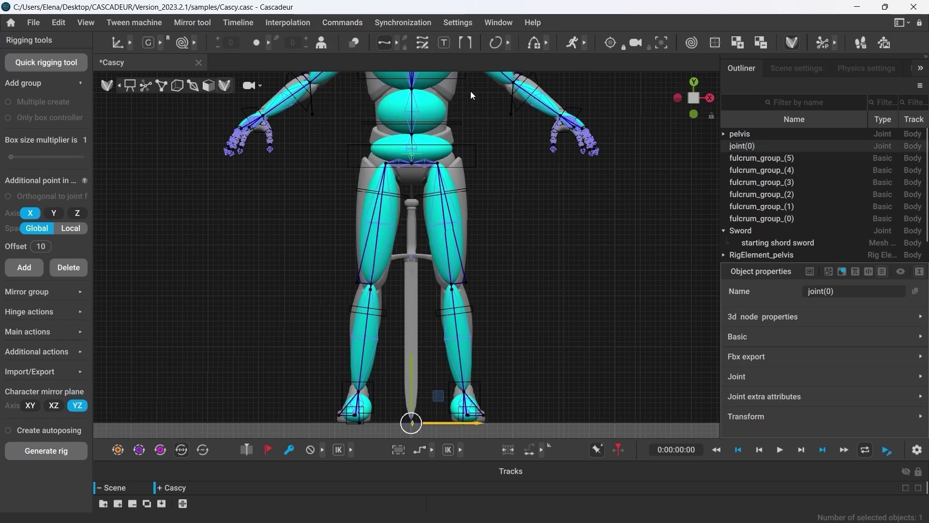
pyautogui.keyDown('alt'); pyautogui.moveTo(337, 406); pyautogui.dragTo(810, 451, button='right'); pyautogui.keyUp('alt')
pyautogui.keyDown('alt'); pyautogui.moveTo(506, 391); pyautogui.dragTo(502, 1, button='middle'); pyautogui.keyUp('alt')
pyautogui.keyDown('alt'); pyautogui.moveTo(443, 319); pyautogui.dragTo(447, 252, button='middle'); pyautogui.keyUp('alt')
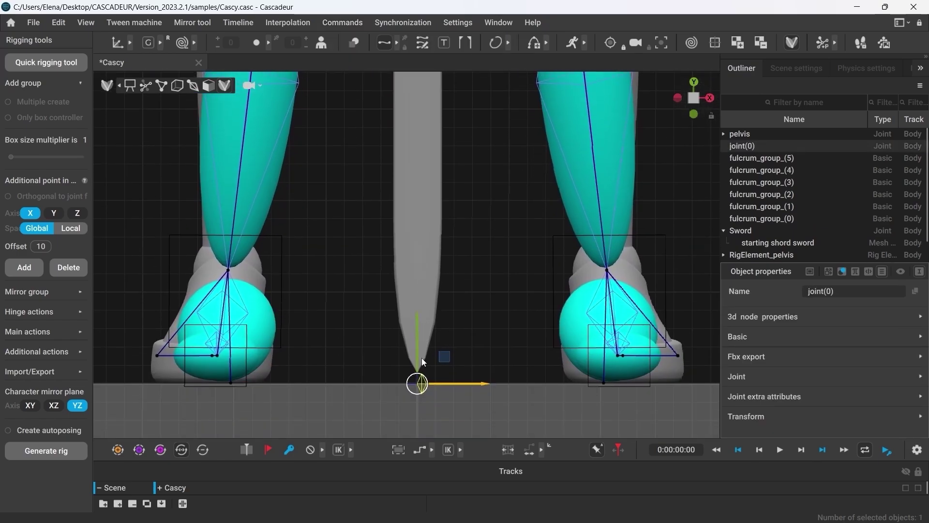
pyautogui.moveTo(419, 359); pyautogui.dragTo(415, 334)
pyautogui.moveTo(463, 361); pyautogui.dragTo(460, 373)
pyautogui.click(460, 374)
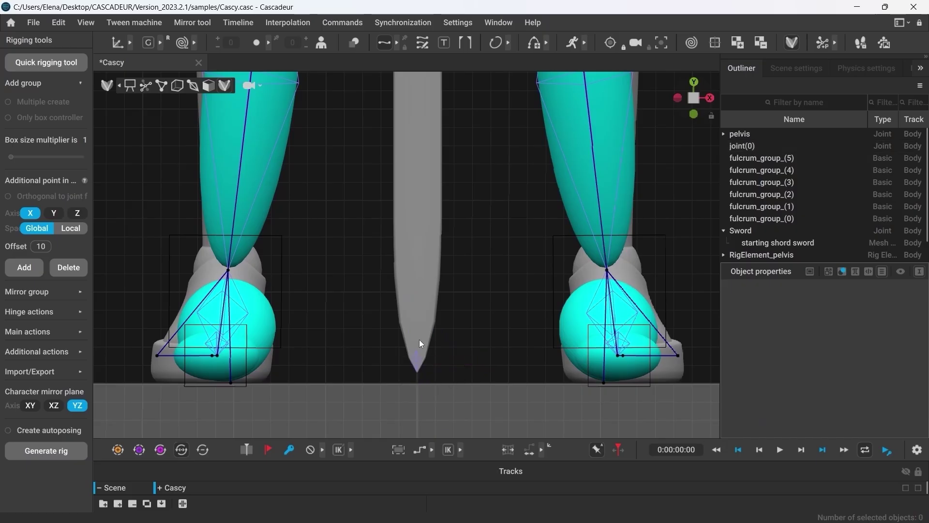
# Step: Parent the joint at the blade tip to the Sword joint
pyautogui.scroll(-6, 328, 248)
pyautogui.keyDown('alt'); pyautogui.moveTo(349, 197); pyautogui.dragTo(352, 293, button='middle'); pyautogui.keyUp('alt')
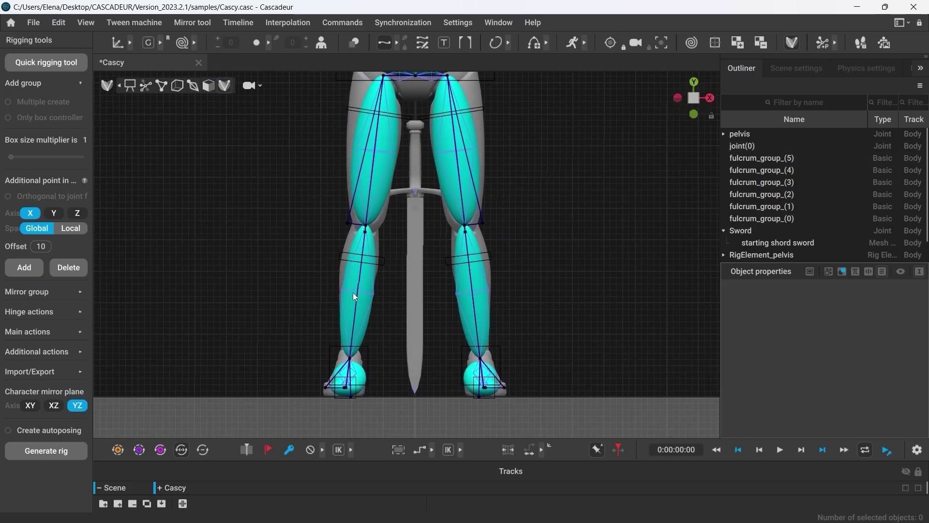
pyautogui.click(742, 147)
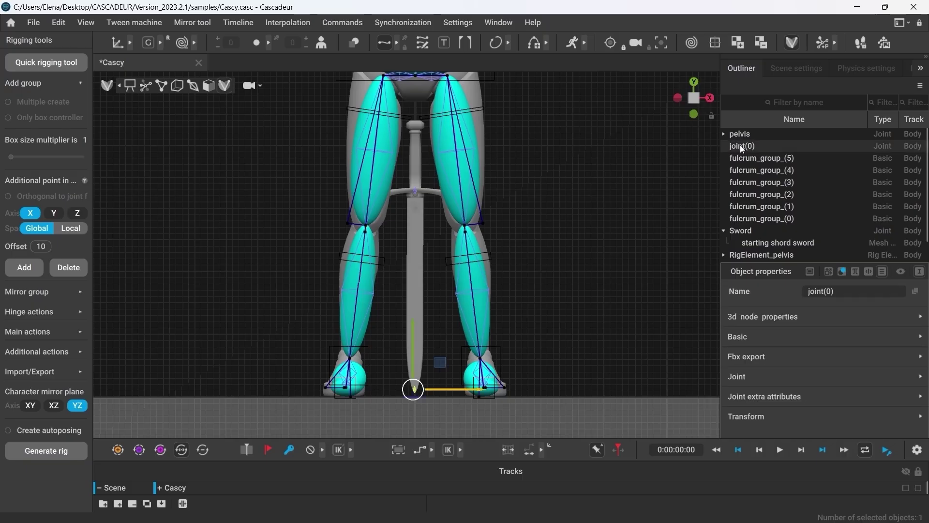
pyautogui.moveTo(739, 144); pyautogui.dragTo(745, 232)
pyautogui.click(591, 267)
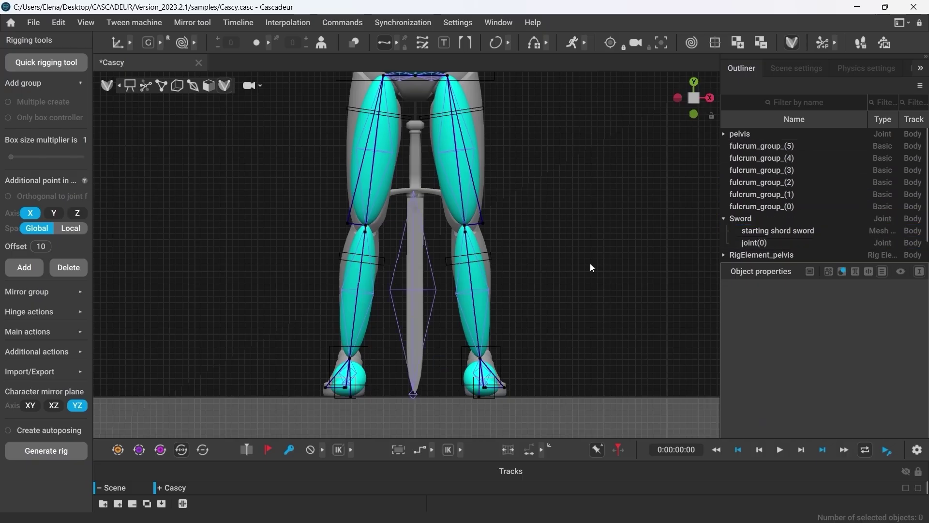
# Step: Rotate the Sword joint so the blade points forward and move it over to the character's right hand
pyautogui.click(391, 296)
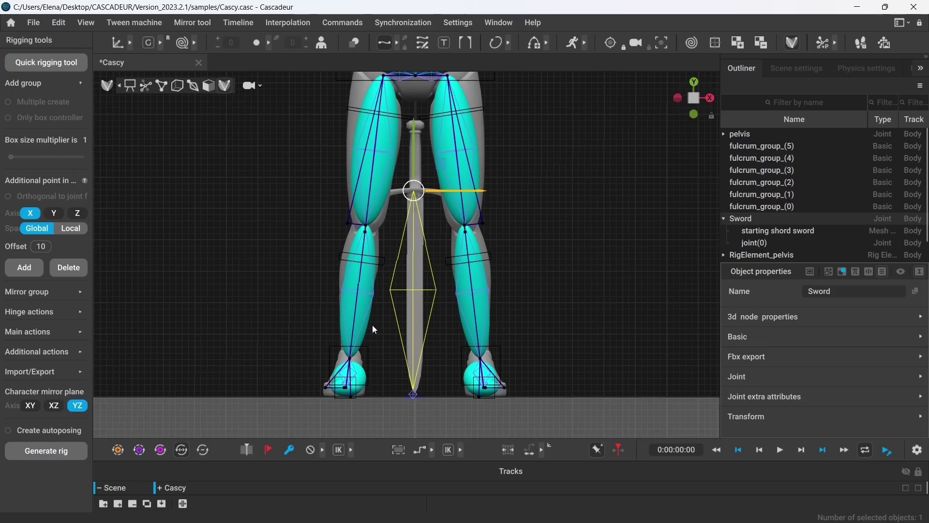
pyautogui.press('e')
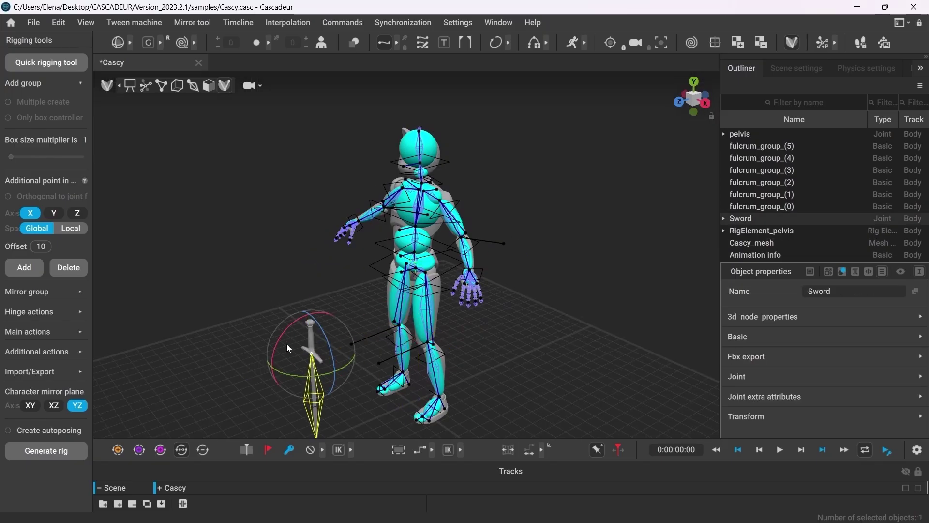
pyautogui.press('w')
pyautogui.moveTo(276, 345); pyautogui.dragTo(305, 206)
pyautogui.press('KP_7')
pyautogui.moveTo(477, 382); pyautogui.dragTo(372, 380)
pyautogui.moveTo(317, 419); pyautogui.dragTo(361, 368)
pyautogui.press('KP_1')
pyautogui.moveTo(333, 174); pyautogui.dragTo(333, 213)
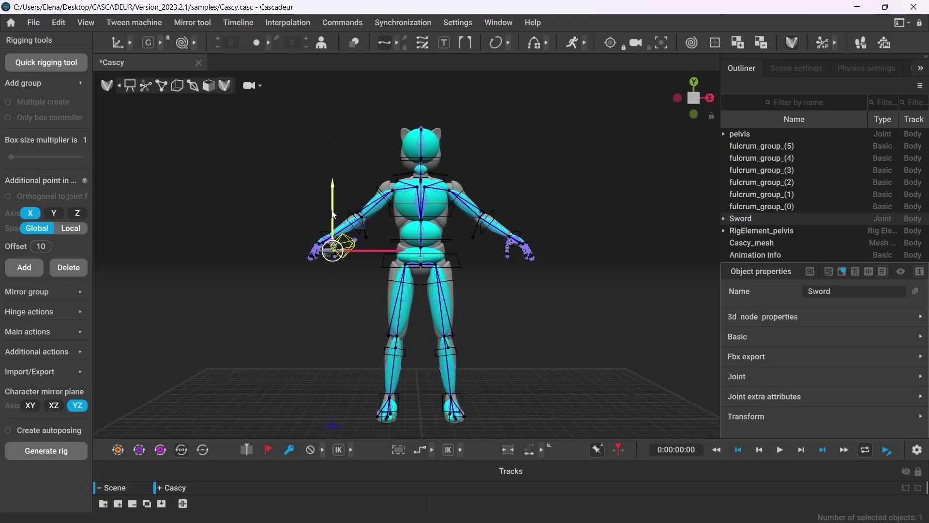
# Step: Switch to local space and shift the Sword joint along its own axes to fit the hilt against the right palm
pyautogui.keyDown('alt'); pyautogui.moveTo(204, 329); pyautogui.dragTo(303, 333); pyautogui.keyUp('alt')
pyautogui.keyDown('alt'); pyautogui.moveTo(303, 333); pyautogui.dragTo(489, 340, button='right'); pyautogui.keyUp('alt')
pyautogui.keyDown('alt'); pyautogui.moveTo(489, 340); pyautogui.dragTo(329, 373); pyautogui.keyUp('alt')
pyautogui.press('w')
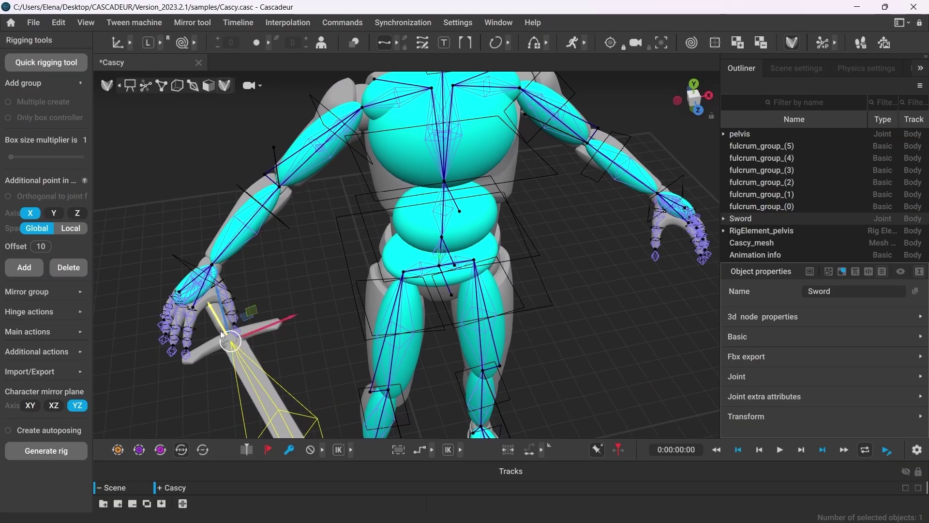
pyautogui.moveTo(222, 314); pyautogui.dragTo(203, 284)
pyautogui.keyDown('alt'); pyautogui.moveTo(222, 378); pyautogui.dragTo(364, 332); pyautogui.keyUp('alt')
pyautogui.keyDown('alt'); pyautogui.moveTo(378, 334); pyautogui.dragTo(260, 315); pyautogui.keyUp('alt')
pyautogui.keyDown('alt'); pyautogui.moveTo(260, 315); pyautogui.dragTo(339, 349); pyautogui.keyUp('alt')
pyautogui.moveTo(337, 377); pyautogui.dragTo(317, 385)
# Step: Add a rig element for the Sword joint and select it in the hierarchy
pyautogui.click(24, 267)
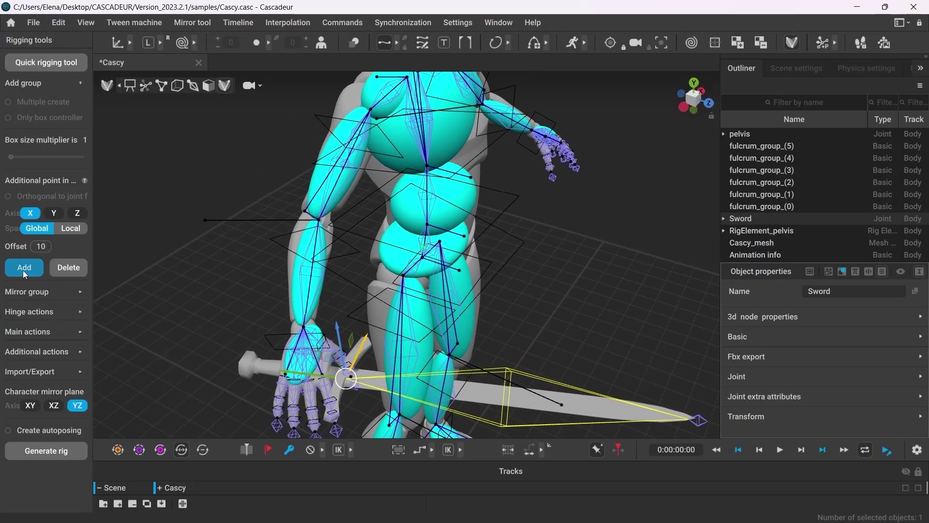
pyautogui.moveTo(184, 310); pyautogui.dragTo(228, 320, button='right')
pyautogui.click(775, 243)
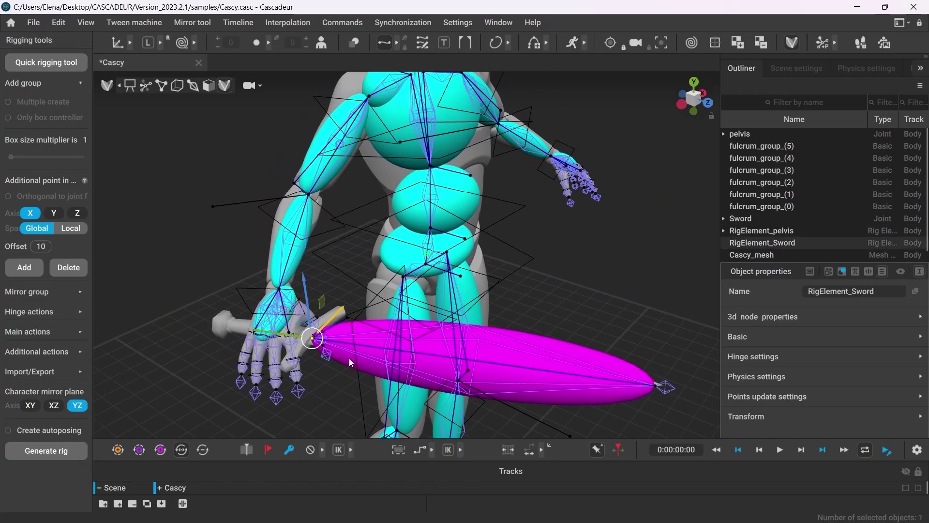
# Step: Parent RigElement_Sword to RigElement_hand_r and show its points update settings
pyautogui.click(278, 307)
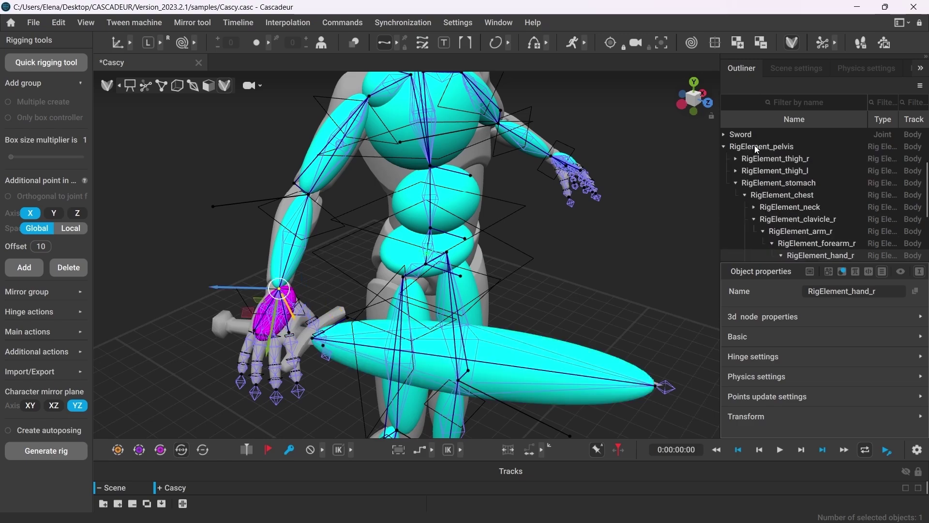
pyautogui.scroll(1, 757, 149)
pyautogui.scroll(2, 757, 149)
pyautogui.scroll(-5, 756, 153)
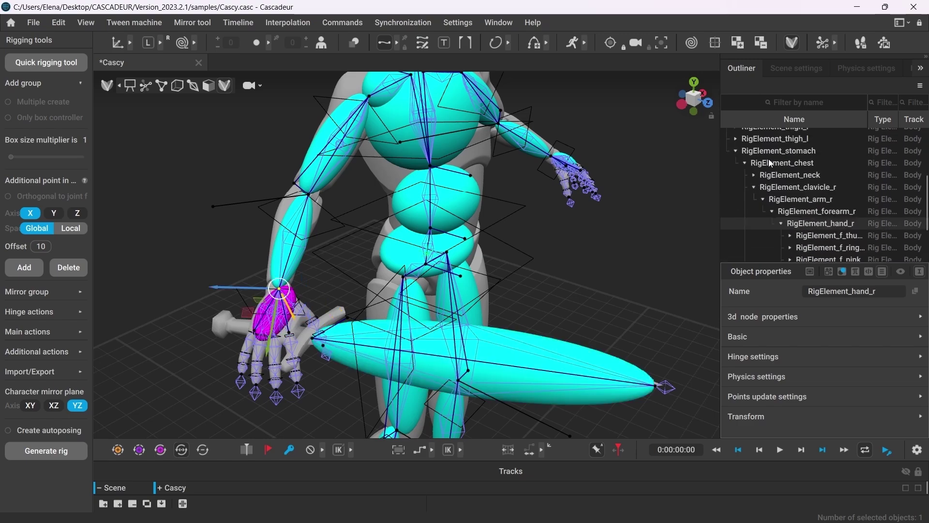
pyautogui.scroll(-1, 777, 170)
pyautogui.moveTo(784, 238); pyautogui.dragTo(812, 150)
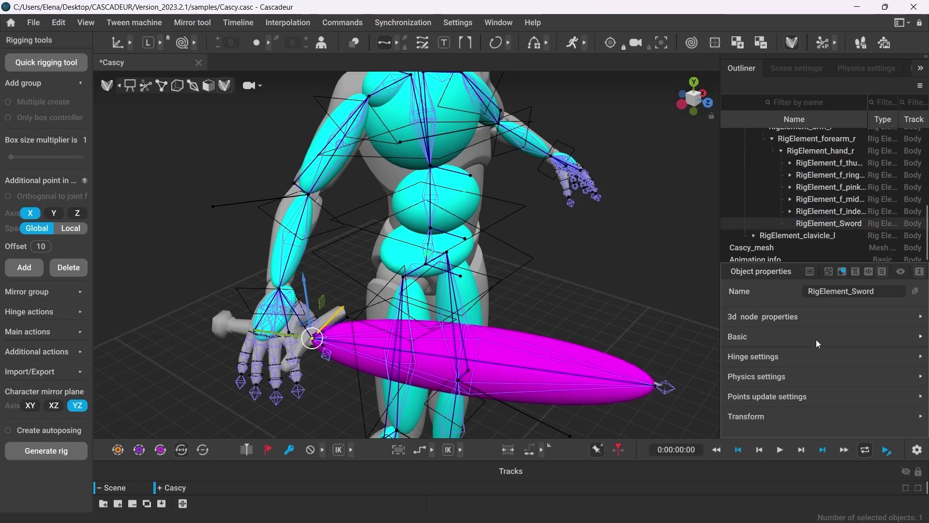
pyautogui.click(800, 399)
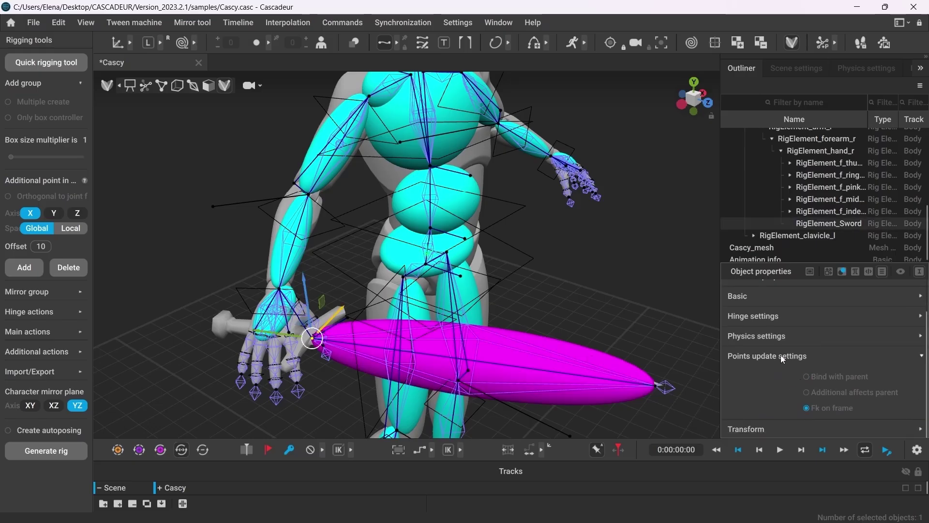
pyautogui.click(636, 305)
# Step: Leave rig mode and move the right hand's controller to test how the attached sword follows
pyautogui.scroll(-5, 600, 281)
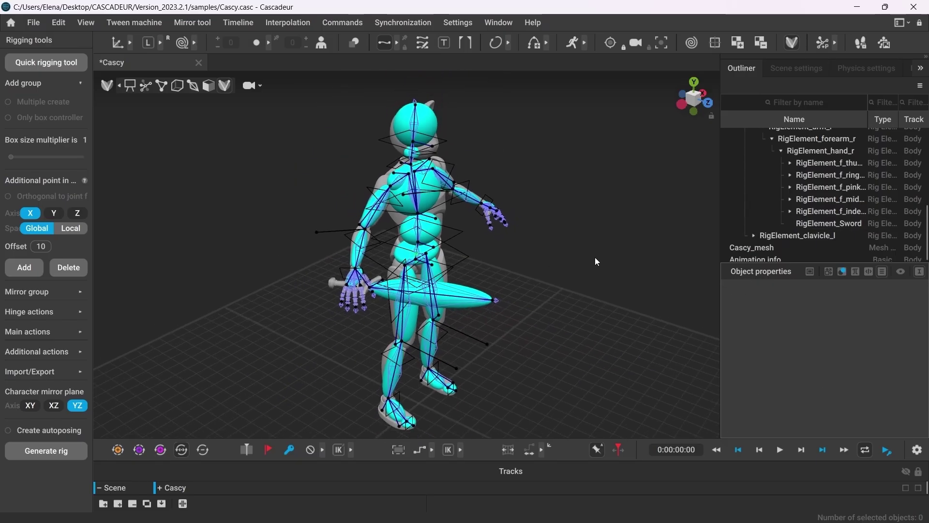
pyautogui.moveTo(597, 262); pyautogui.dragTo(542, 263, button='right')
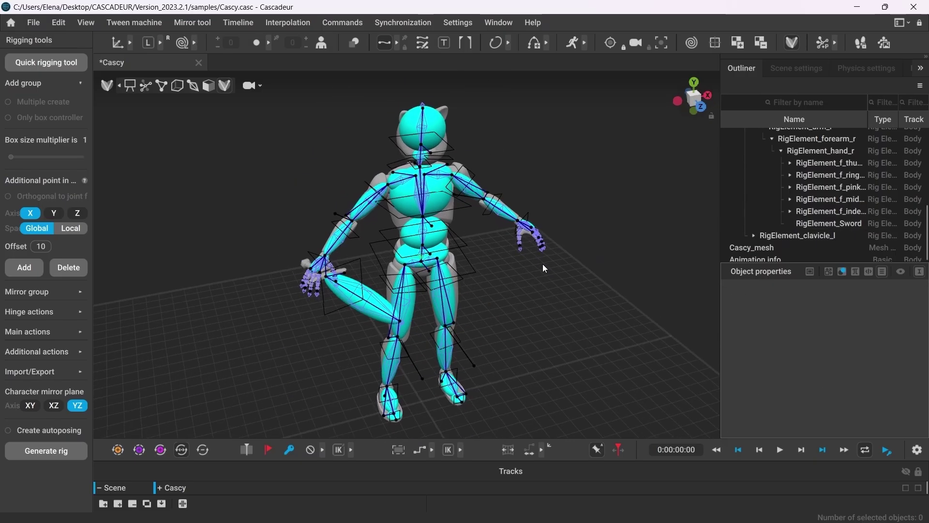
pyautogui.click(792, 43)
pyautogui.scroll(5, 291, 271)
pyautogui.click(333, 233)
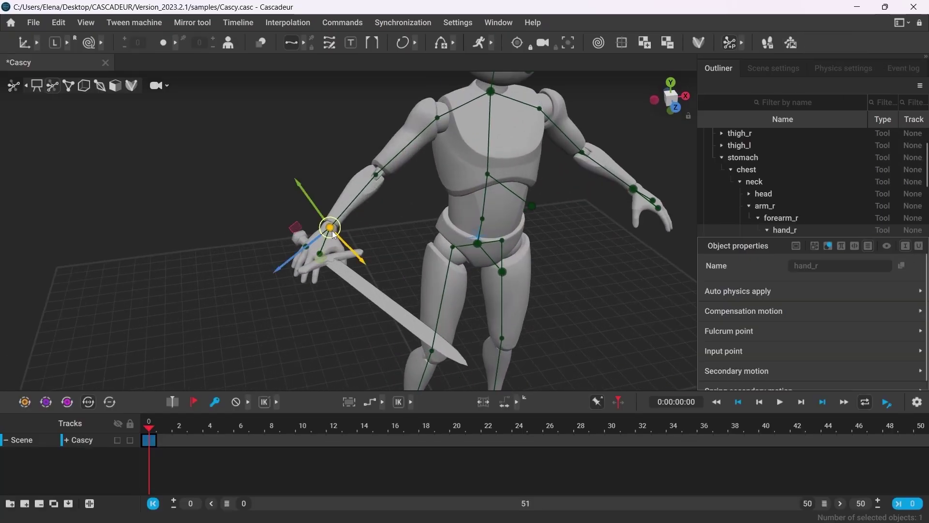
pyautogui.moveTo(334, 234); pyautogui.dragTo(267, 313)
pyautogui.click(269, 311)
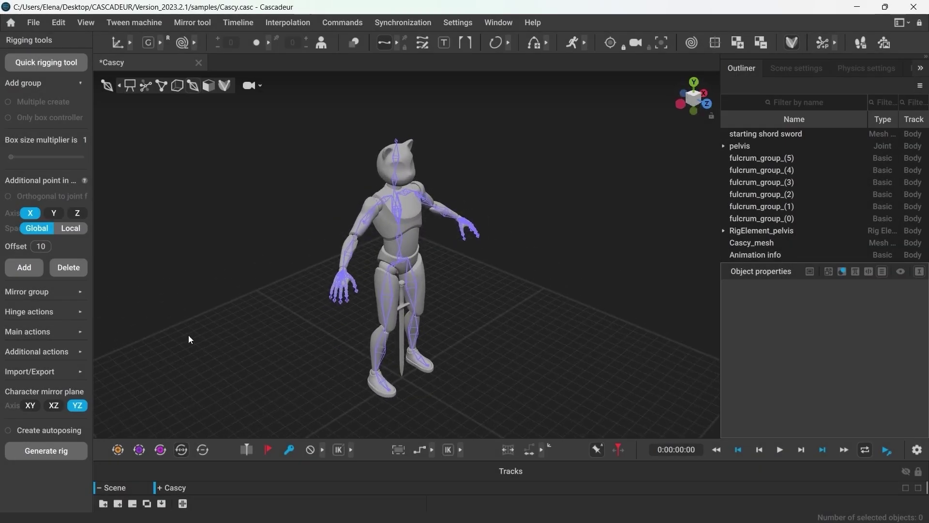
# Step: In the scene with the unparented sword, select the weapon_r joint in the character's right hand to examine it
pyautogui.scroll(5, 187, 338)
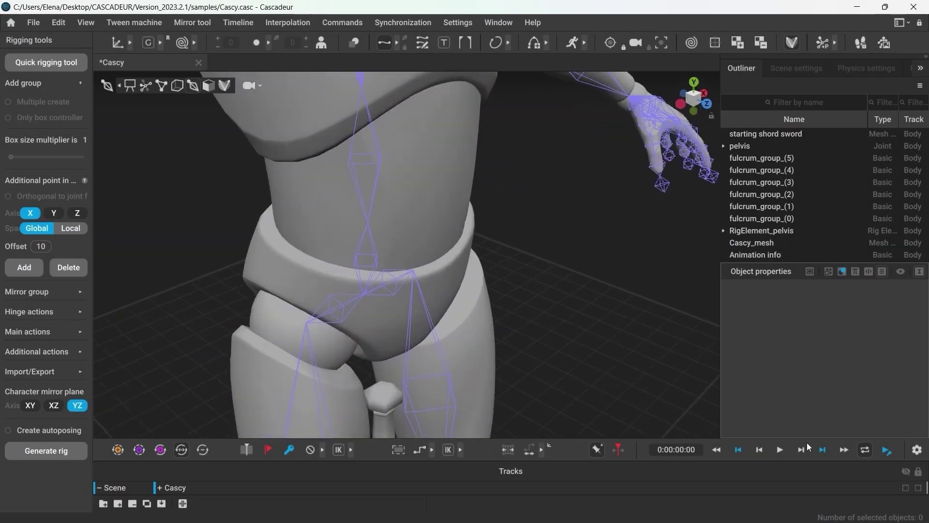
pyautogui.moveTo(380, 323); pyautogui.dragTo(656, 188, button='middle')
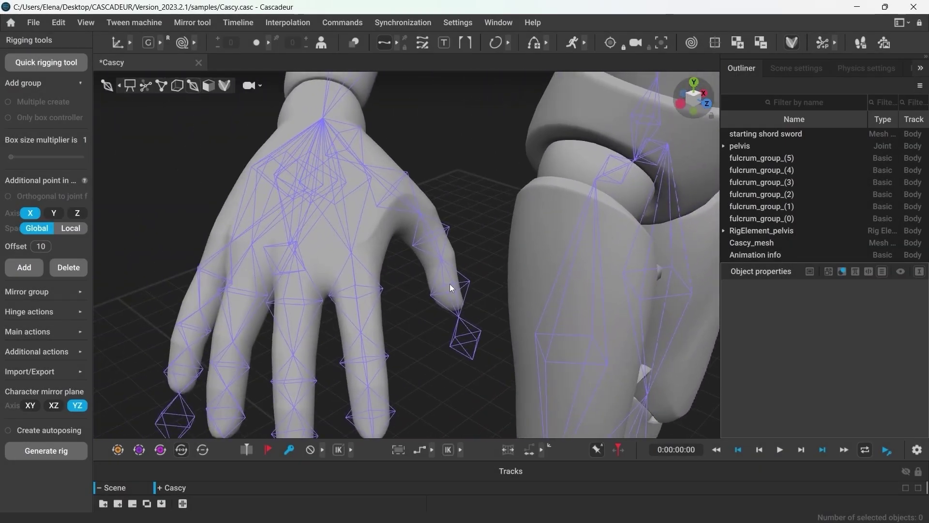
pyautogui.click(275, 271)
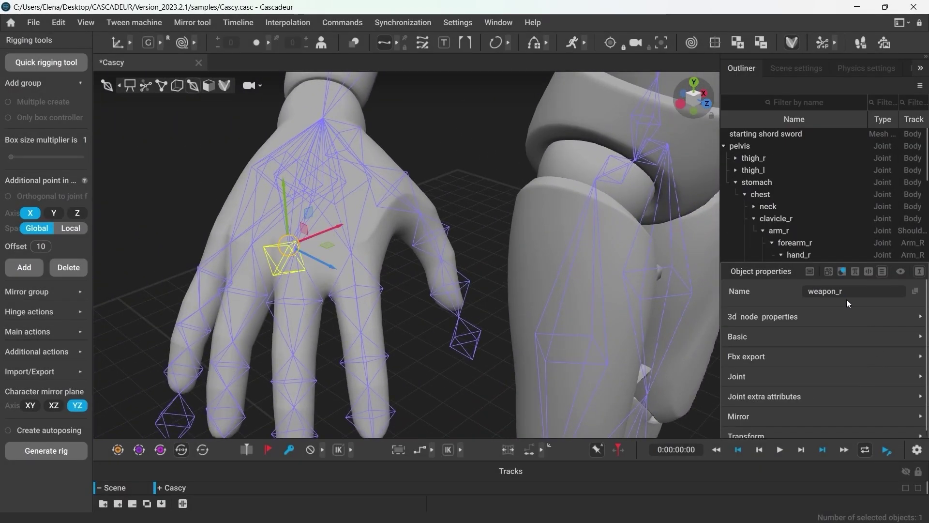
pyautogui.scroll(-5, 269, 328)
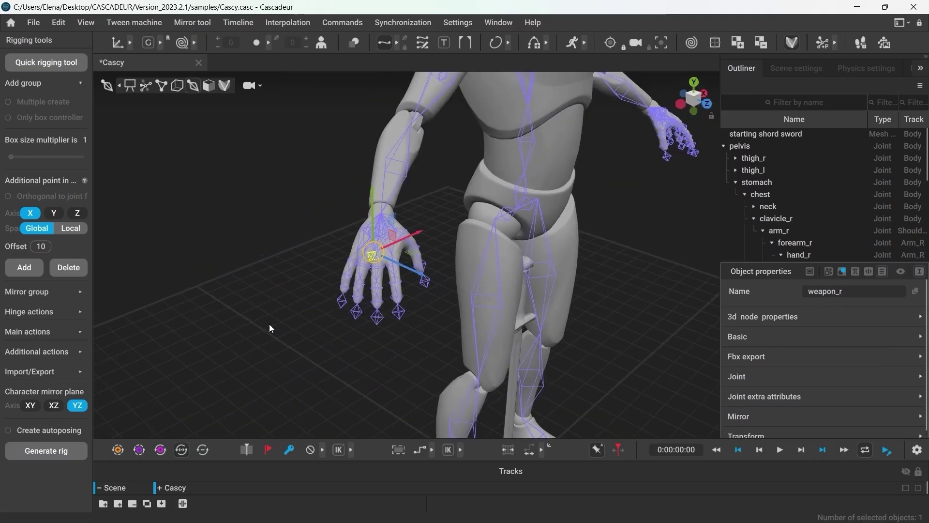
# Step: Rotate and move the sword mesh so its grip sits in the character's right hand
pyautogui.moveTo(531, 372); pyautogui.dragTo(459, 301, button='middle')
pyautogui.click(209, 86)
pyautogui.click(455, 339)
pyautogui.moveTo(451, 397); pyautogui.dragTo(373, 199)
pyautogui.press('e')
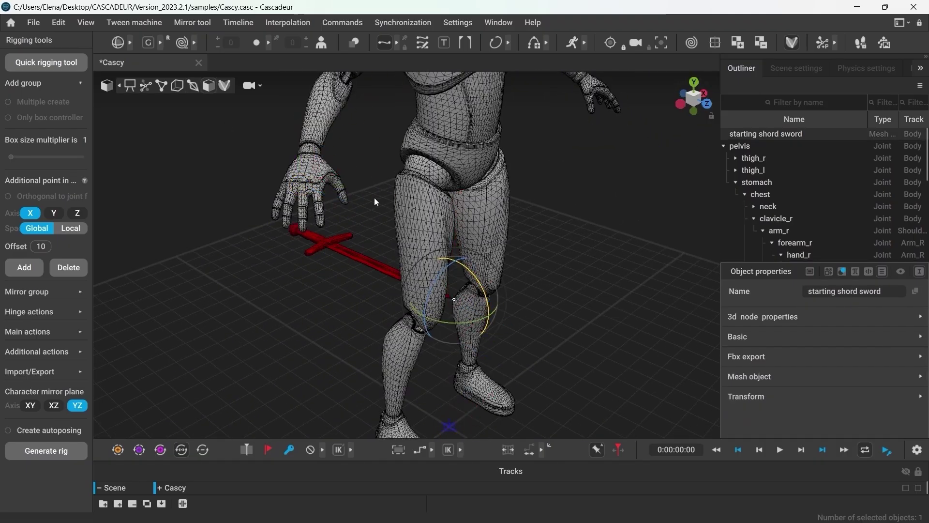
pyautogui.press('w')
pyautogui.moveTo(460, 261); pyautogui.dragTo(458, 174)
pyautogui.moveTo(479, 163); pyautogui.dragTo(322, 268)
pyautogui.moveTo(323, 272); pyautogui.dragTo(518, 370)
pyautogui.moveTo(496, 337); pyautogui.dragTo(635, 312)
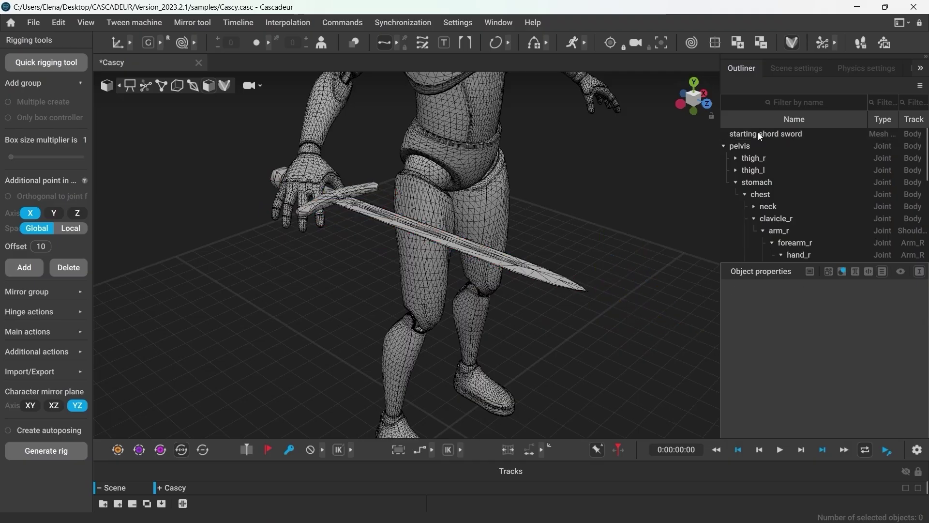
# Step: Parent the starting shord sword mesh to the weapon_r joint and switch the viewport to joint display
pyautogui.moveTo(758, 134); pyautogui.dragTo(812, 253)
pyautogui.click(193, 85)
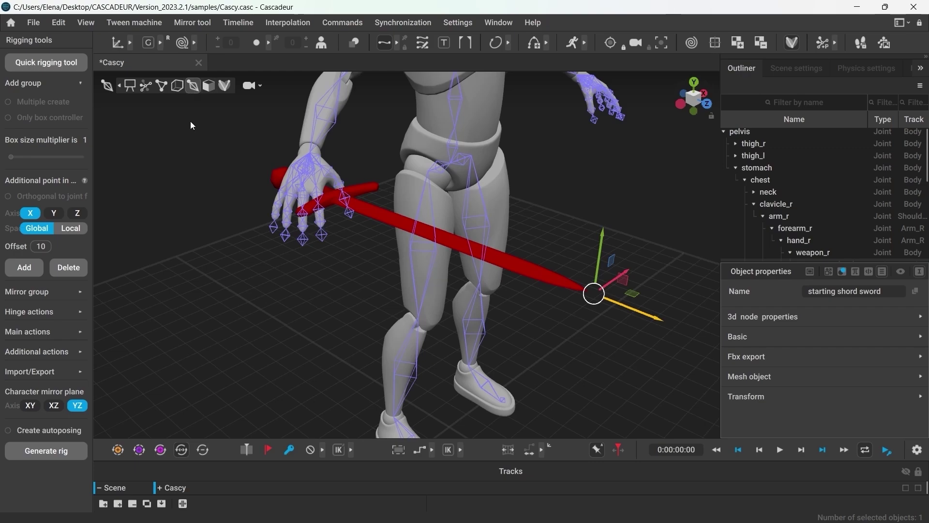
pyautogui.click(221, 224)
pyautogui.scroll(-3, 433, 165)
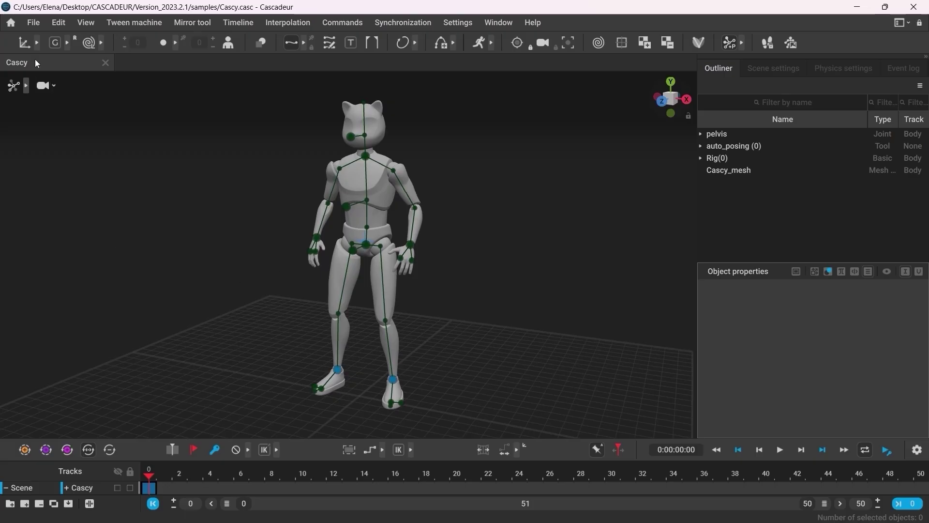
# Step: Create a new scene and import the Sword_Mesh FBX model into it without entering rig mode
pyautogui.click(33, 23)
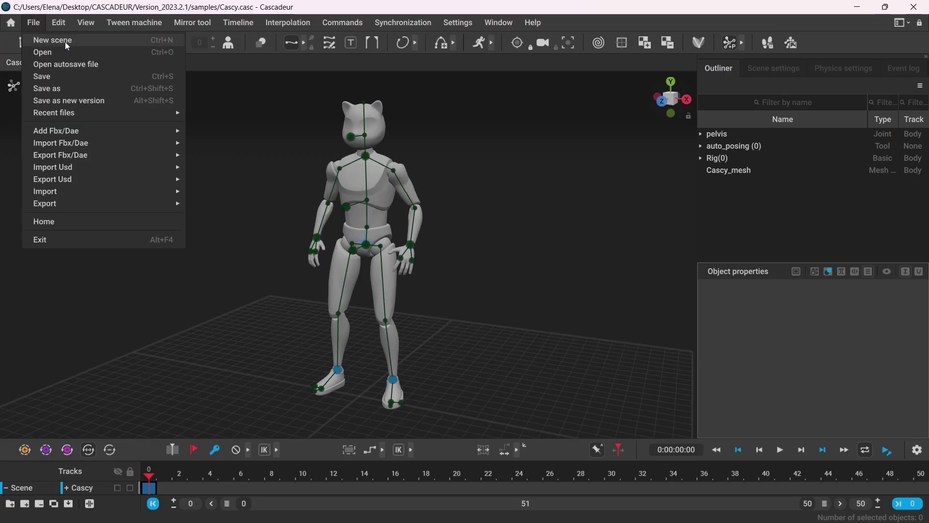
pyautogui.click(82, 41)
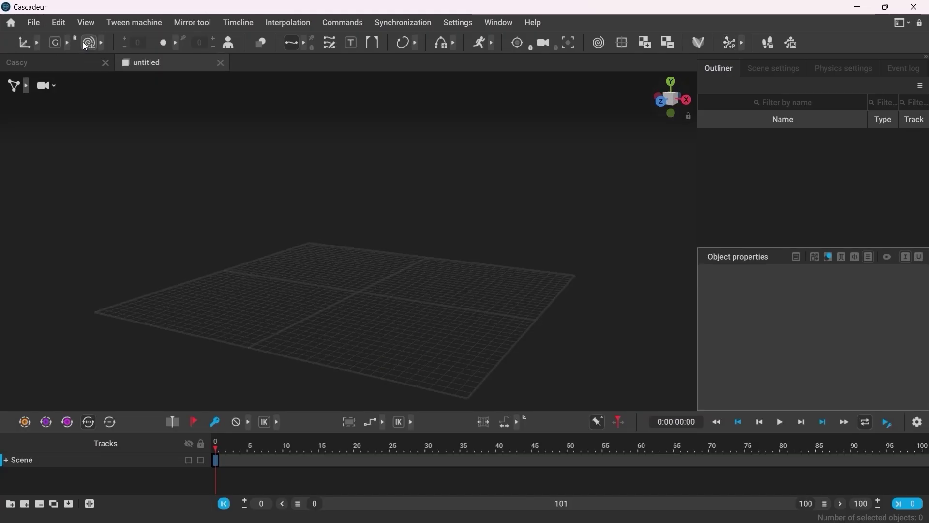
pyautogui.click(34, 28)
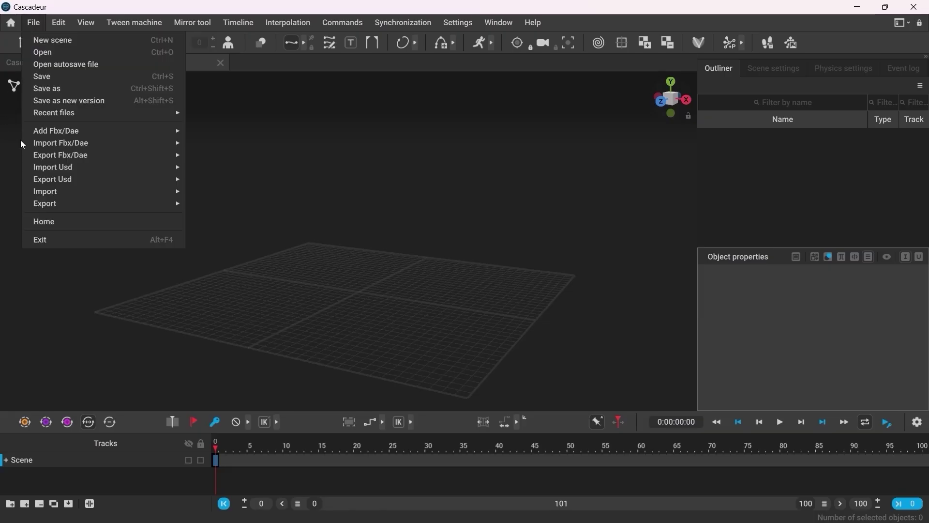
pyautogui.moveTo(155, 148)
pyautogui.click(215, 180)
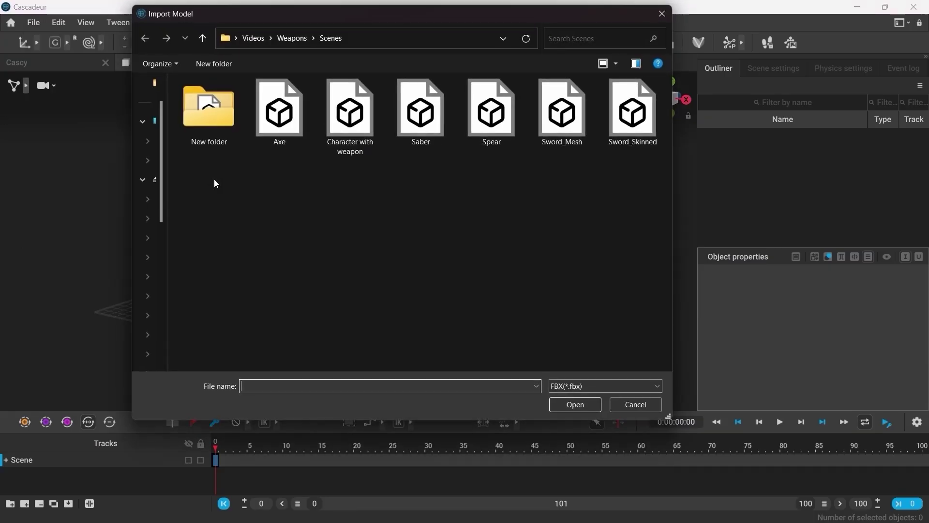
pyautogui.click(586, 137)
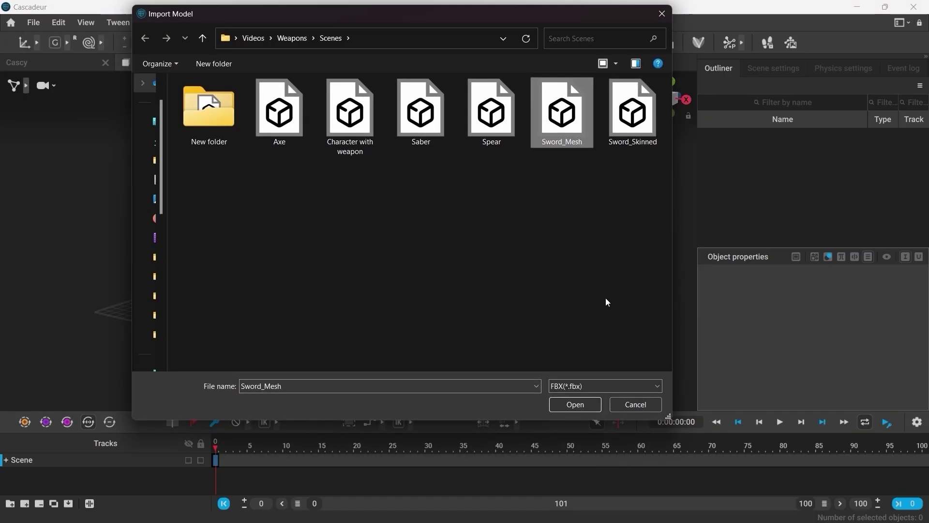
pyautogui.click(576, 405)
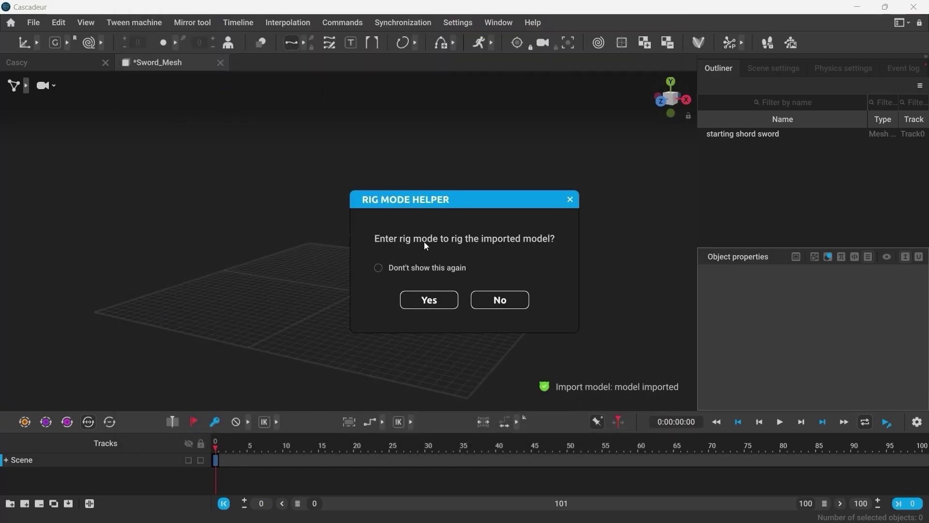
pyautogui.click(499, 301)
pyautogui.keyDown('alt'); pyautogui.moveTo(208, 314); pyautogui.dragTo(653, 350, button='right'); pyautogui.keyUp('alt')
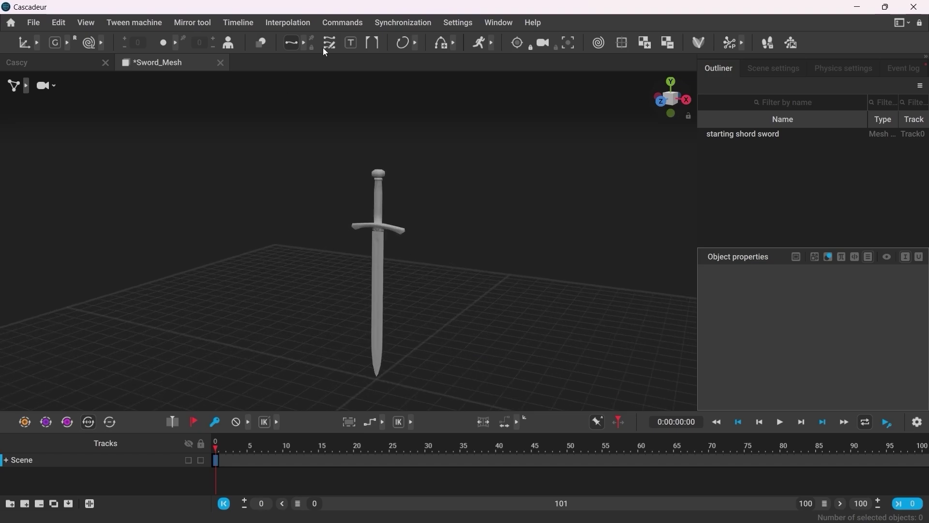
# Step: Add a joint to the scene and raise it to the sword's crossguard
pyautogui.click(343, 23)
pyautogui.moveTo(349, 42)
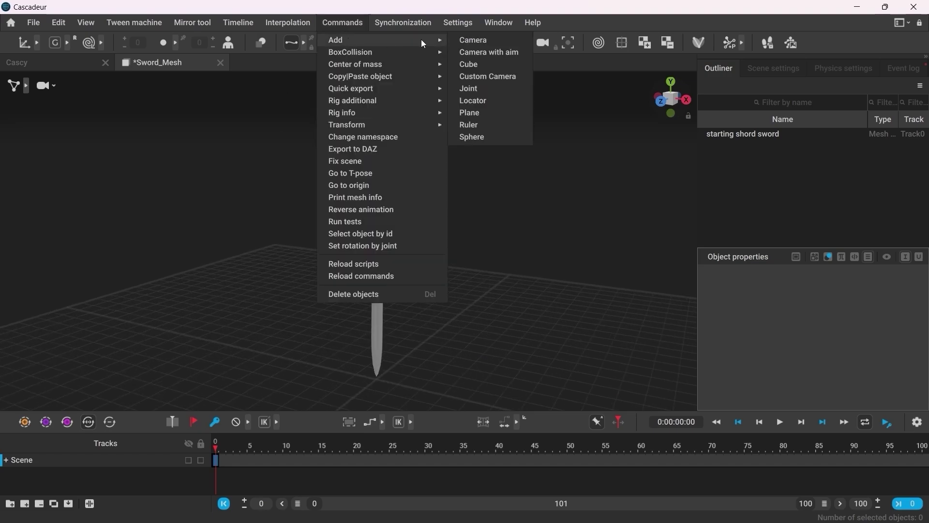
pyautogui.click(474, 89)
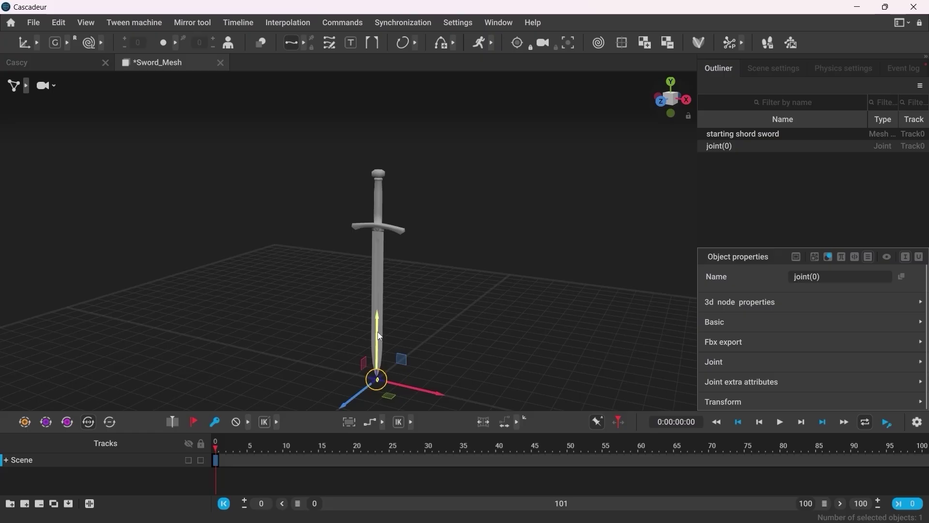
pyautogui.moveTo(378, 330); pyautogui.dragTo(379, 175)
pyautogui.keyDown('alt'); pyautogui.moveTo(383, 193); pyautogui.dragTo(433, 301, button='right'); pyautogui.keyUp('alt')
pyautogui.scroll(-5, 436, 301)
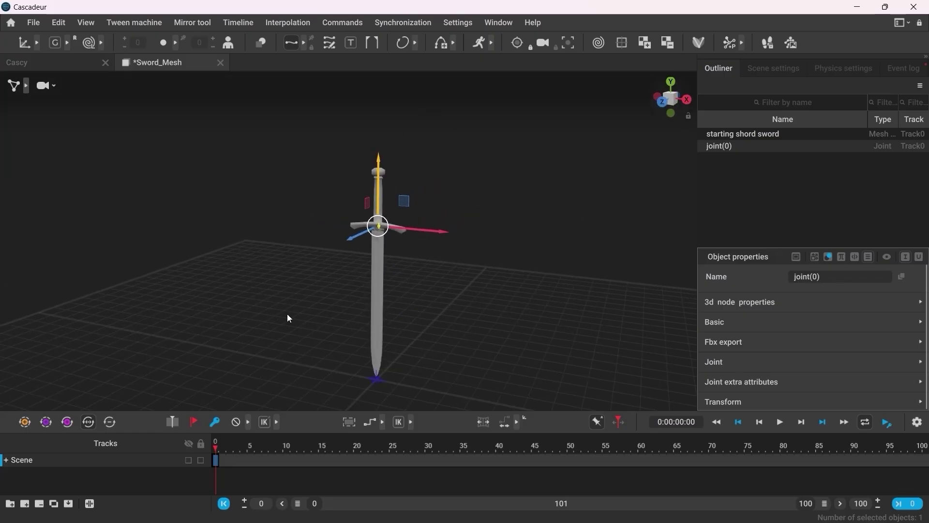
pyautogui.click(322, 309)
# Step: Parent the sword mesh to the crossguard joint and add a second joint at the blade's tip as its child
pyautogui.moveTo(729, 141); pyautogui.dragTo(721, 147)
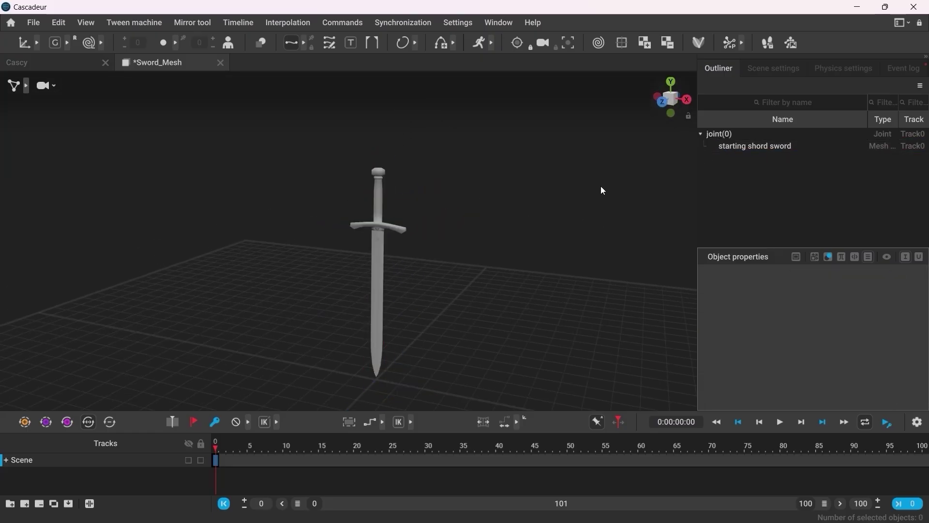
pyautogui.click(471, 89)
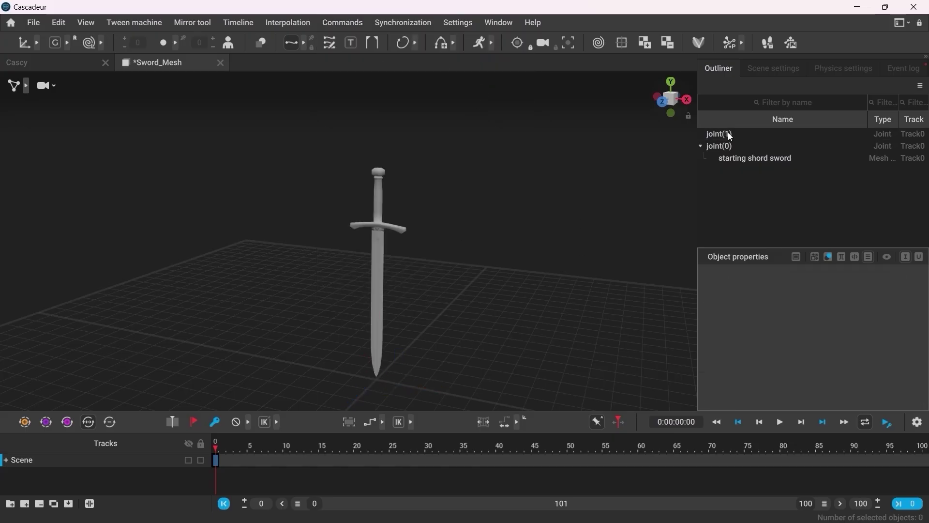
pyautogui.moveTo(726, 135); pyautogui.dragTo(724, 148)
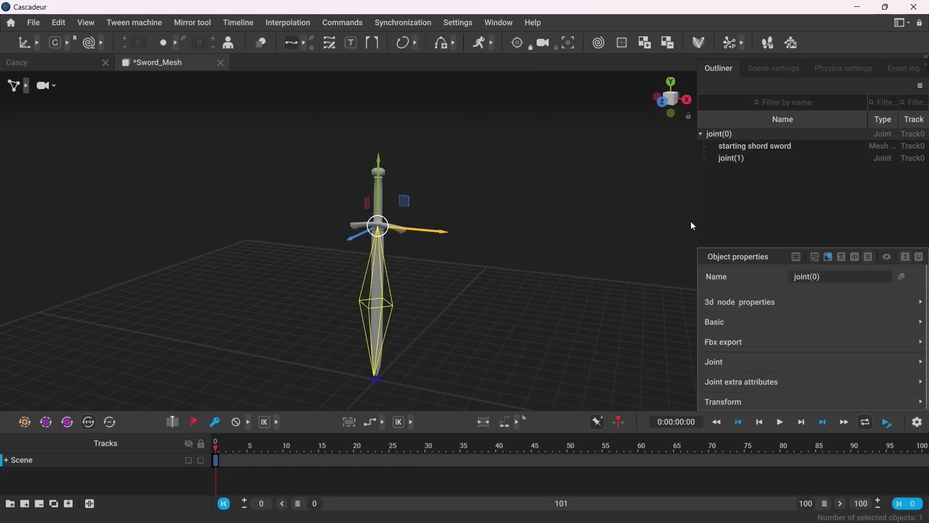
# Step: Rename the crossguard joint to Sword
pyautogui.click(830, 277)
pyautogui.write('Sword')
pyautogui.press('Return')
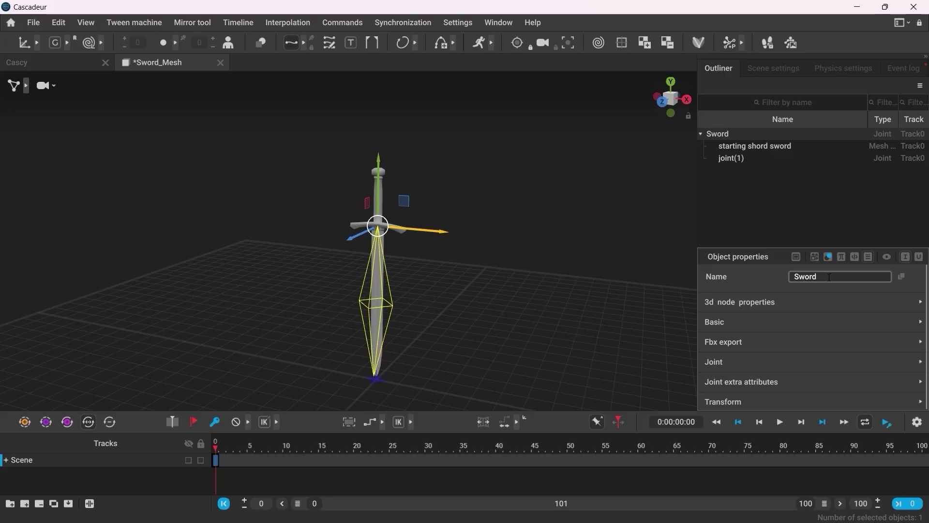
pyautogui.click(628, 272)
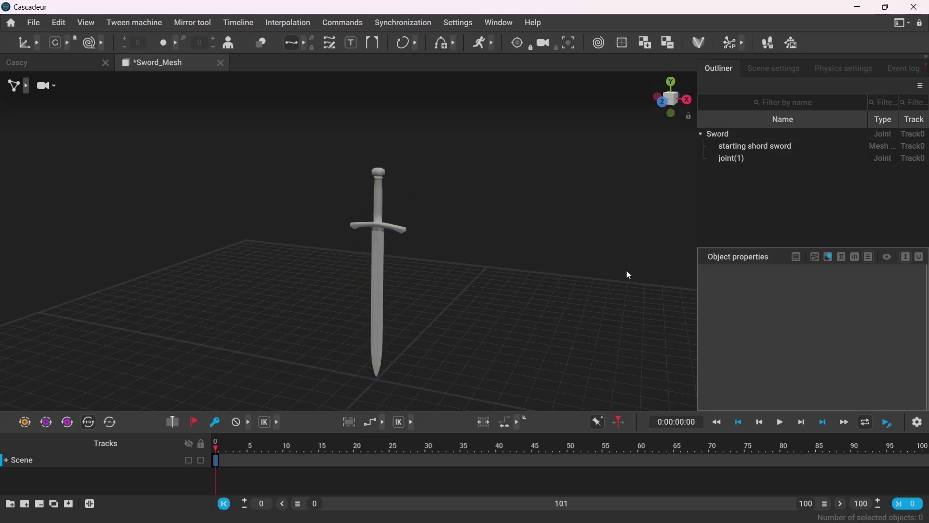
# Step: Enter rig mode and set the visibility of the starting shord sword mesh to Visible
pyautogui.click(700, 45)
pyautogui.click(433, 310)
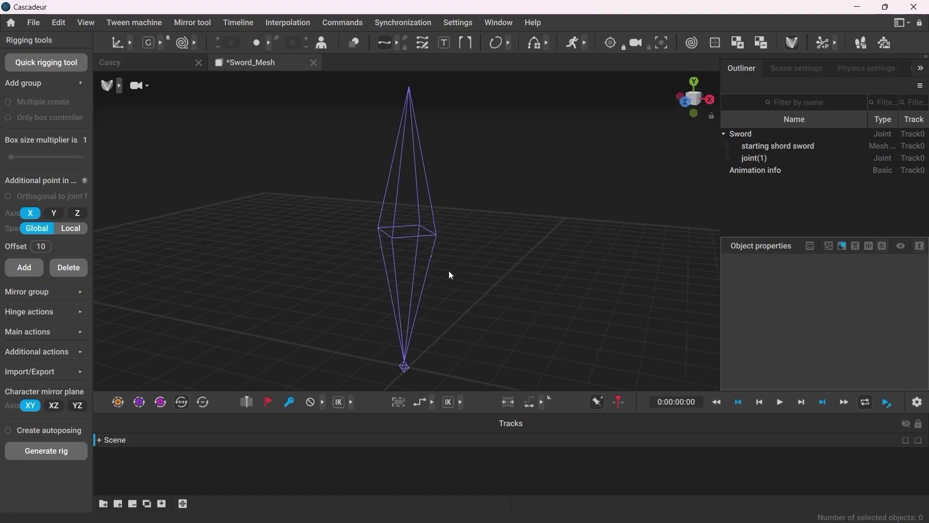
pyautogui.click(791, 148)
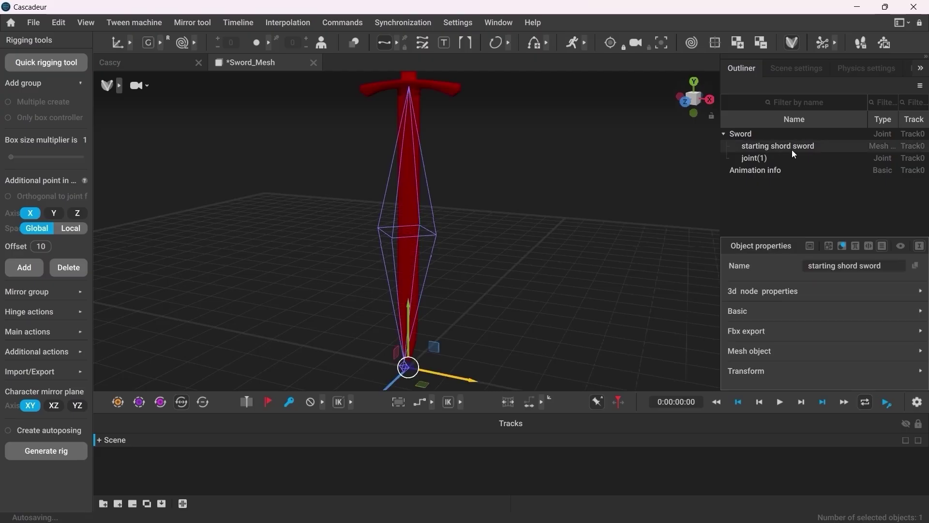
pyautogui.moveTo(631, 297); pyautogui.dragTo(502, 284, button='right')
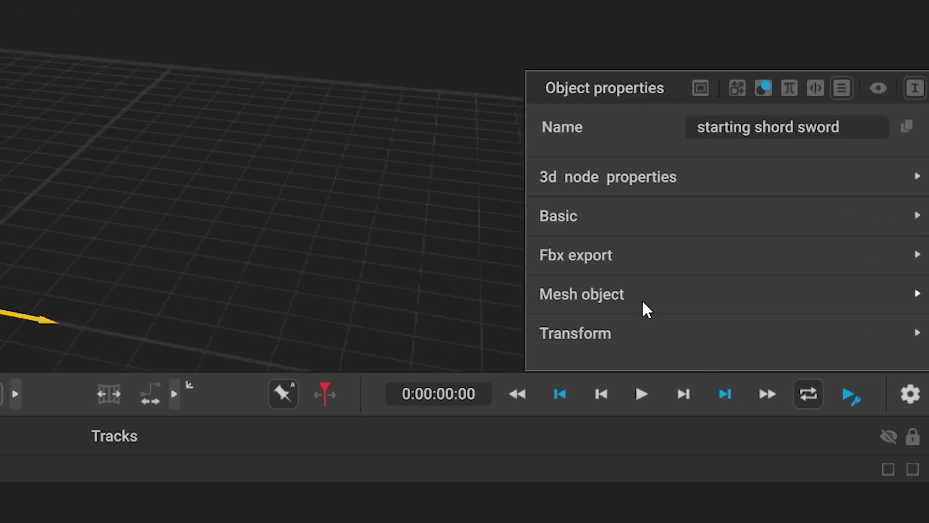
pyautogui.click(576, 219)
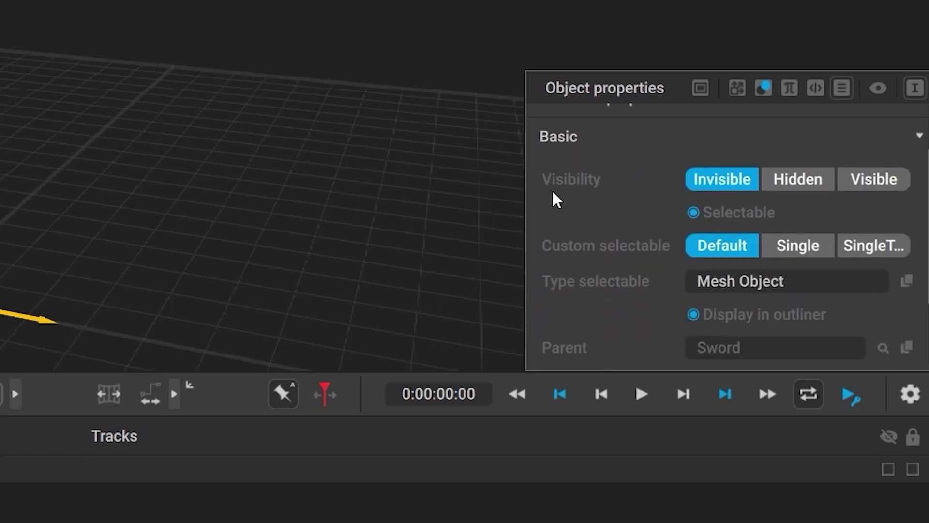
pyautogui.click(844, 183)
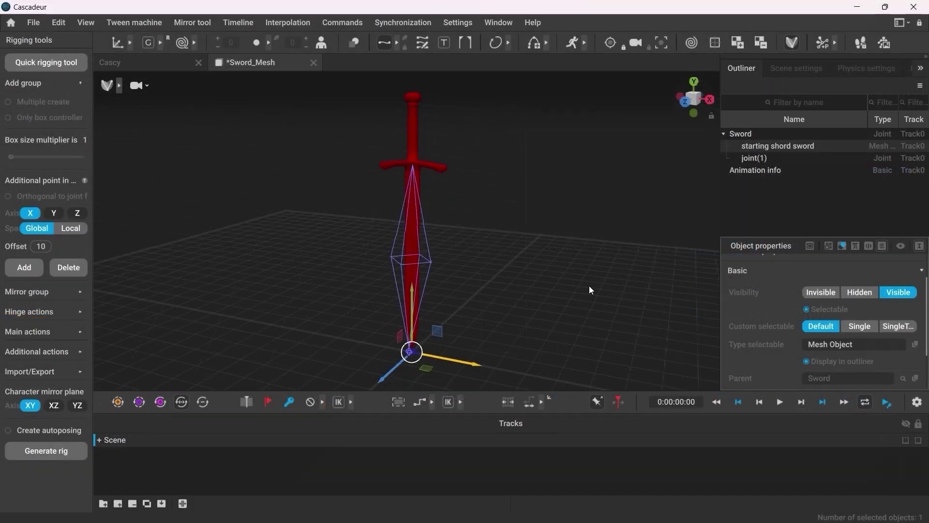
pyautogui.click(589, 290)
# Step: Add a rig element for the Sword joint and leave rig mode to produce the sword's rig
pyautogui.click(379, 253)
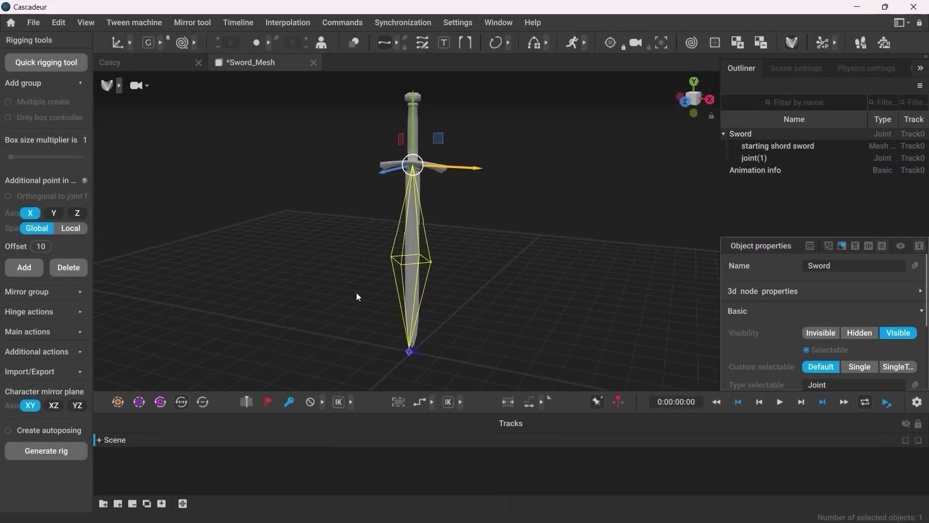
pyautogui.click(25, 267)
pyautogui.click(275, 288)
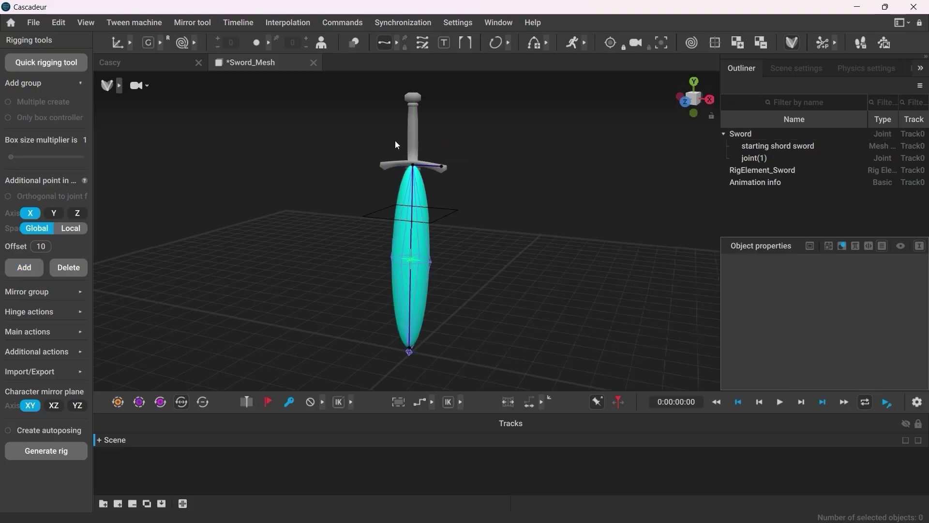
pyautogui.click(799, 45)
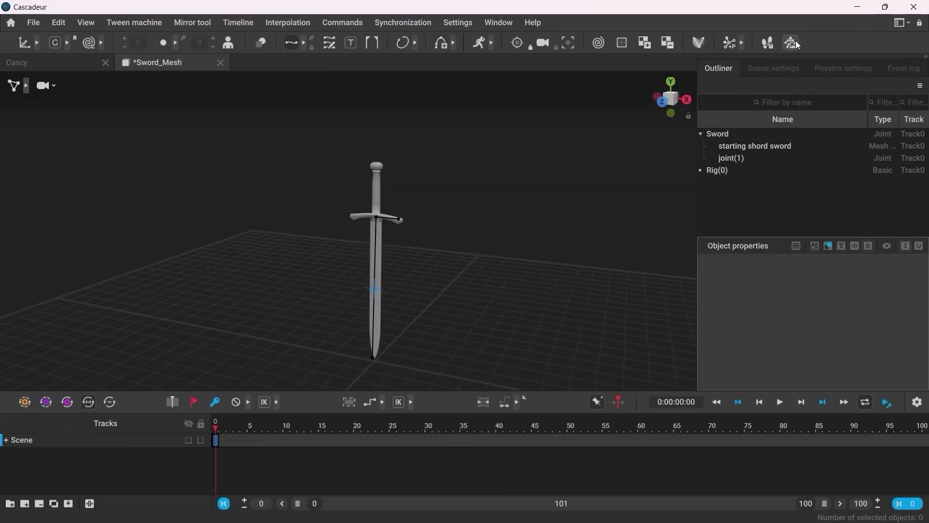
# Step: Save the sword scene as a new project file named Sword_rig in the Scenes folder
pyautogui.click(34, 22)
pyautogui.click(50, 88)
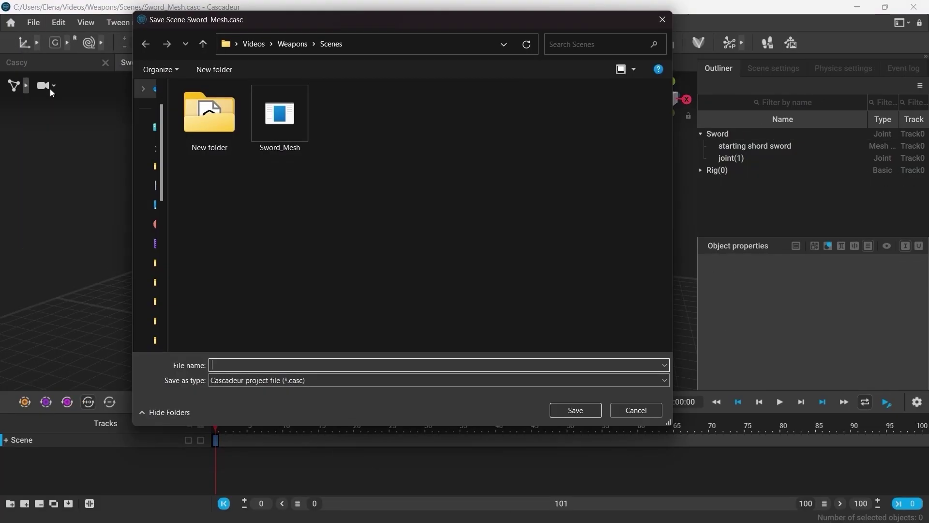
pyautogui.write('Sword_rig')
pyautogui.click(554, 412)
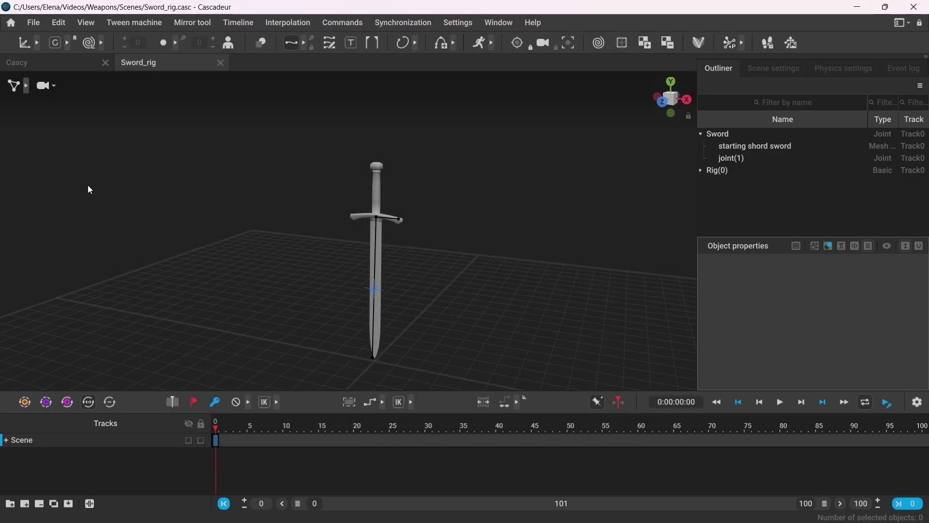
# Step: Import the Sword_rig scene into the open Cascy scene
pyautogui.click(73, 65)
pyautogui.click(33, 23)
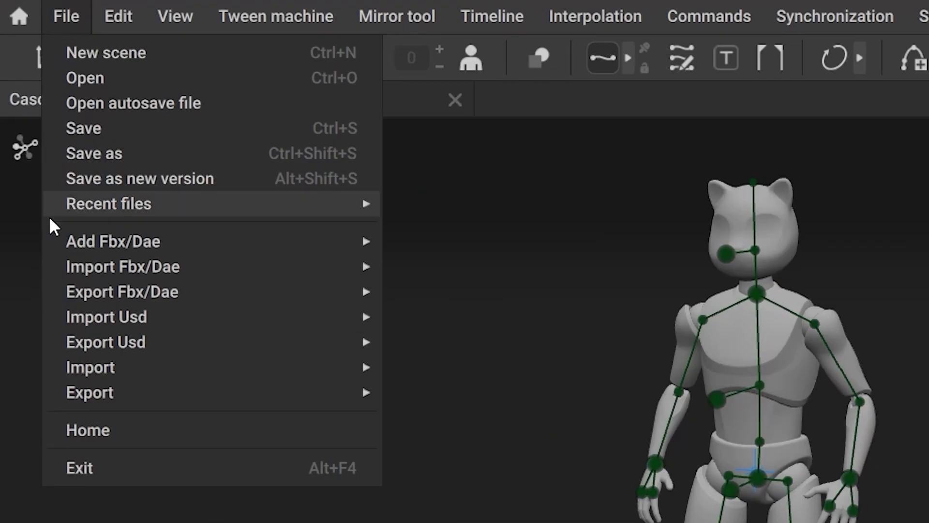
pyautogui.moveTo(190, 376)
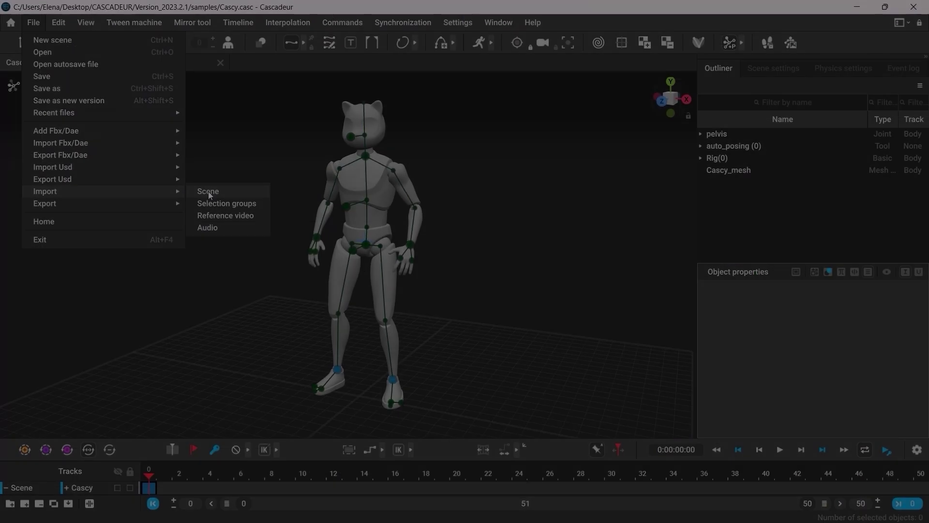
pyautogui.click(404, 372)
pyautogui.click(367, 128)
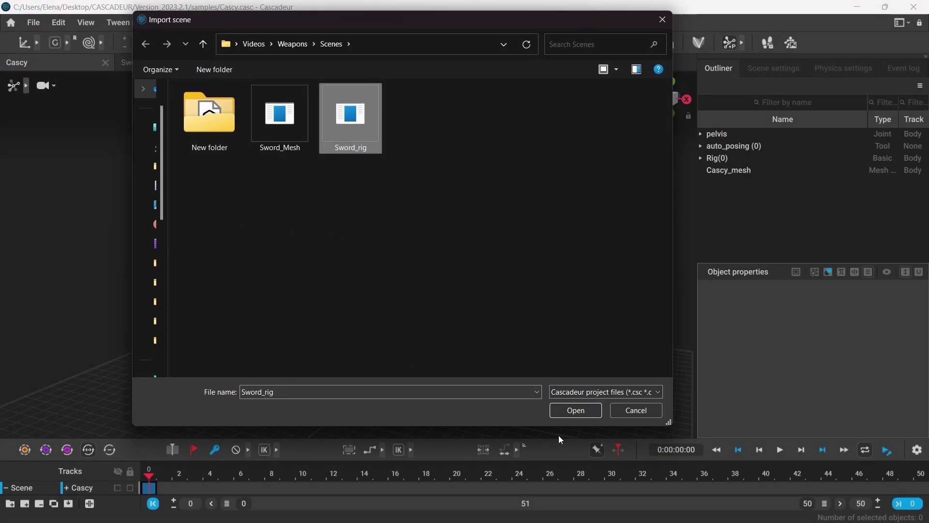
pyautogui.click(591, 416)
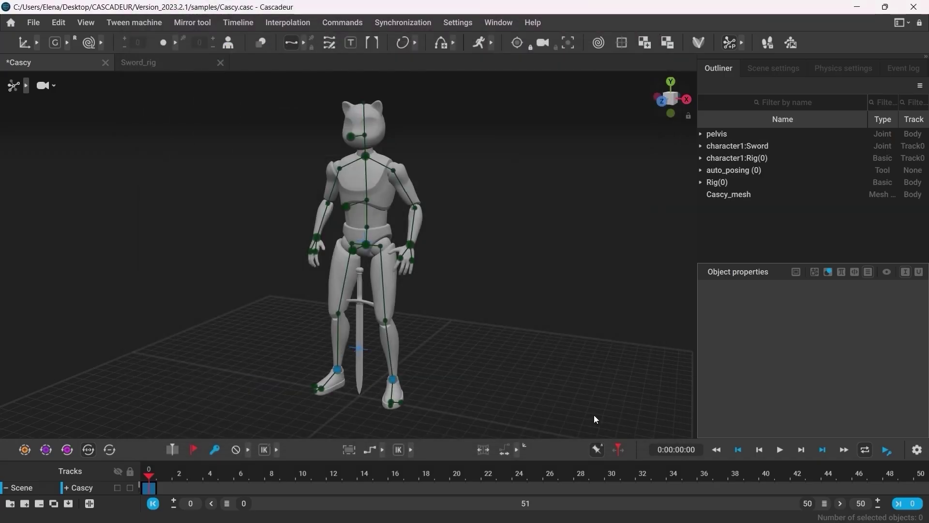
# Step: Show the point controllers and examine the points on the imported sword and the character's hand
pyautogui.click(26, 87)
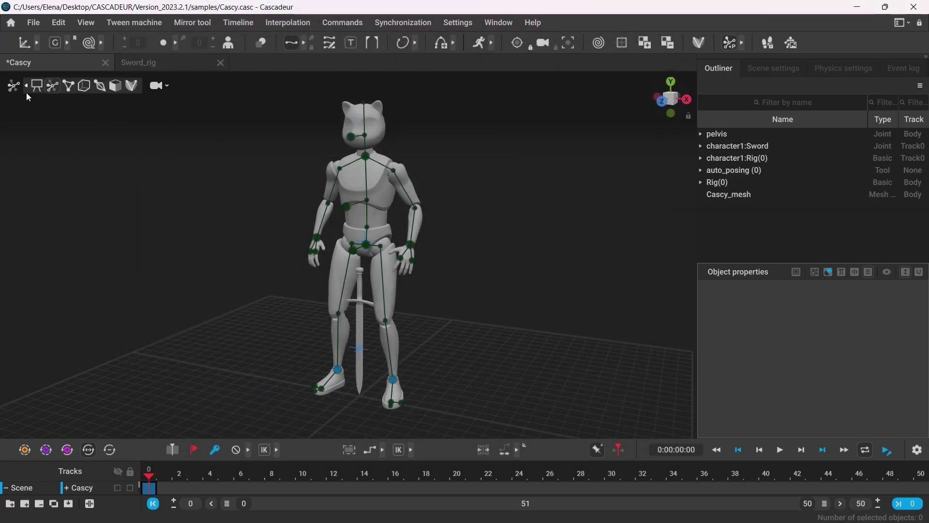
pyautogui.click(68, 86)
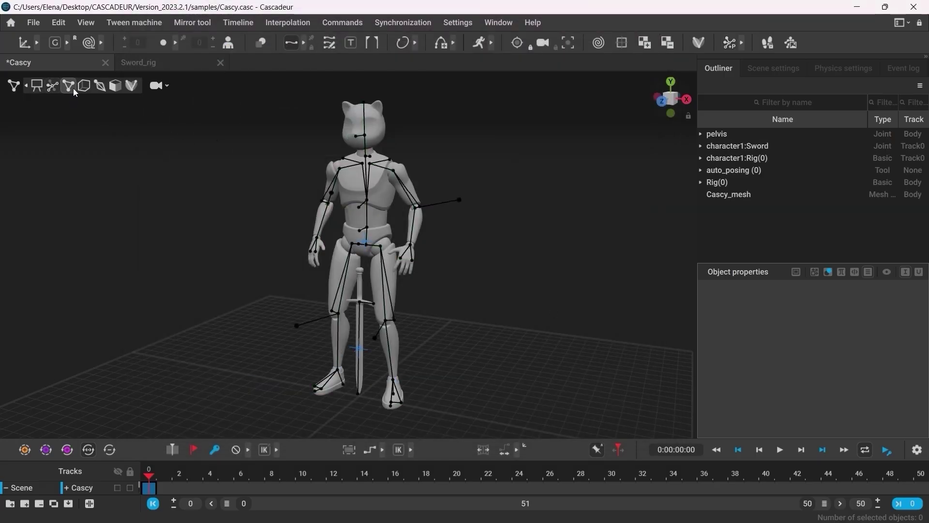
pyautogui.click(361, 303)
pyautogui.moveTo(362, 305)
pyautogui.mouseDown()
pyautogui.moveTo(356, 298)
pyautogui.moveTo(363, 305)
pyautogui.mouseUp()
pyautogui.click(292, 222)
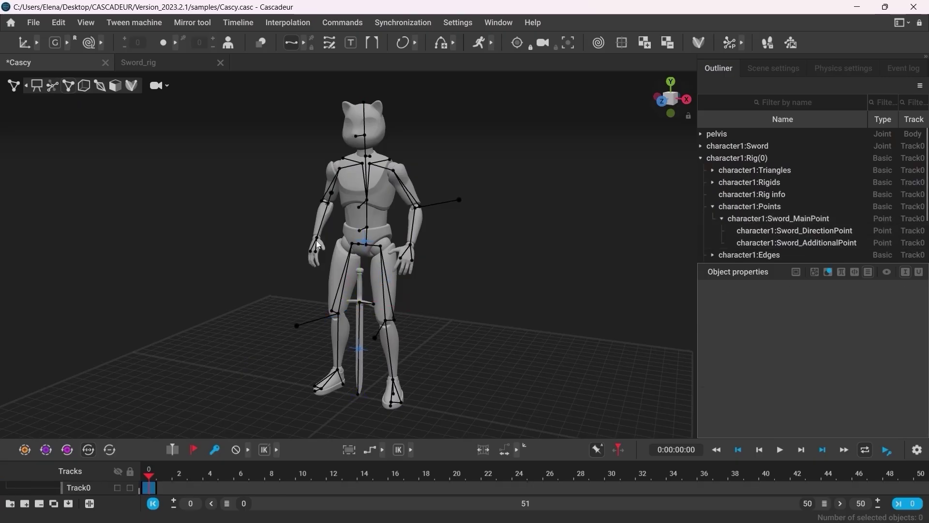
pyautogui.moveTo(315, 240)
pyautogui.mouseDown()
pyautogui.moveTo(305, 240)
pyautogui.moveTo(313, 234)
pyautogui.mouseUp()
pyautogui.click(296, 271)
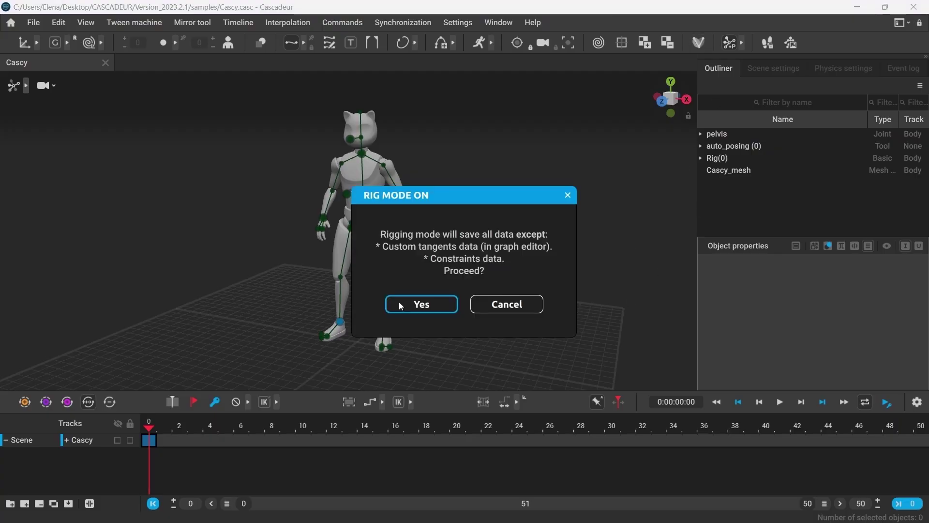
# Step: Enter rig mode in the Cascy scene and import the Axe FBX file as a model
pyautogui.click(401, 306)
pyautogui.click(35, 24)
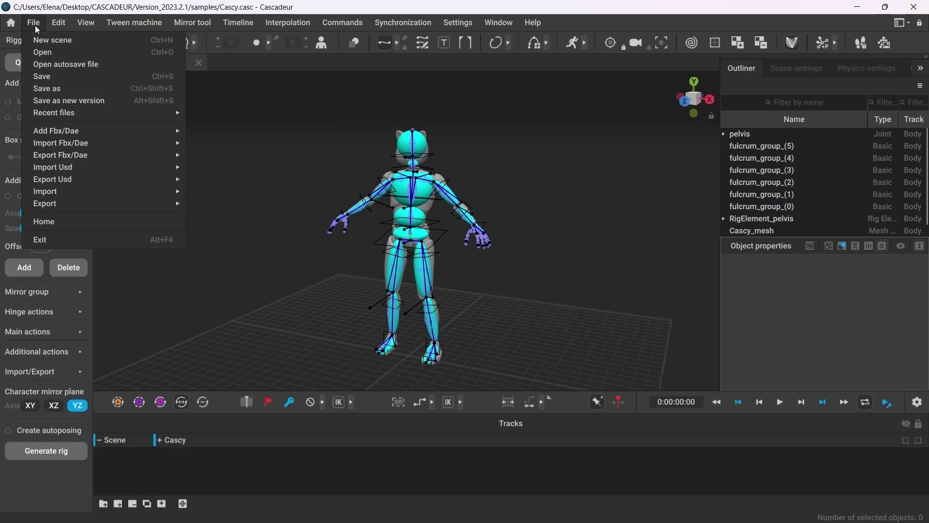
pyautogui.moveTo(66, 144)
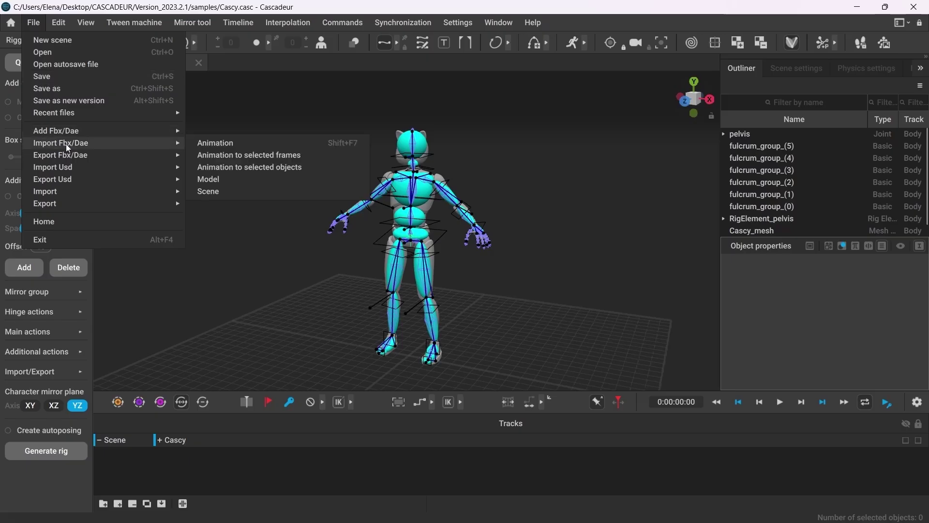
pyautogui.click(216, 178)
pyautogui.click(285, 138)
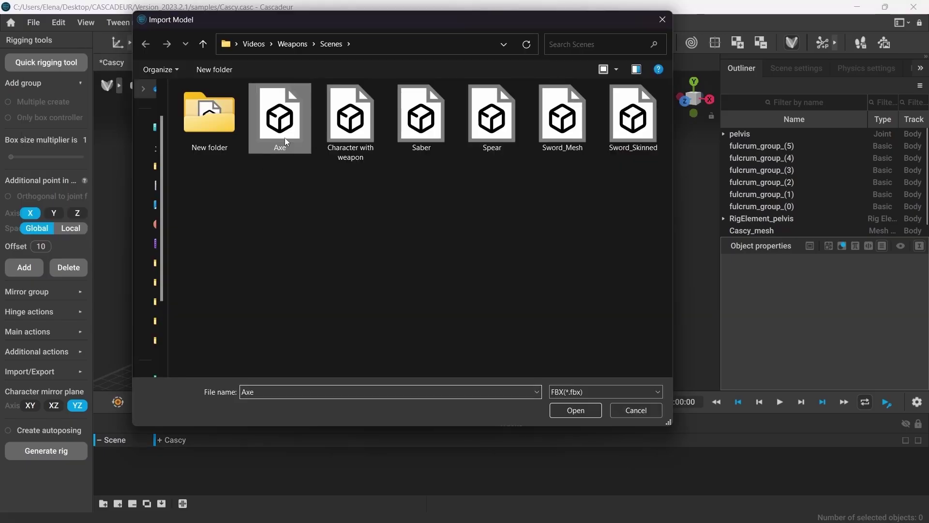
pyautogui.click(574, 411)
# Step: Reduce the timeline area's height to enlarge the viewport and frame the whole axe beside the character
pyautogui.scroll(-3, 420, 237)
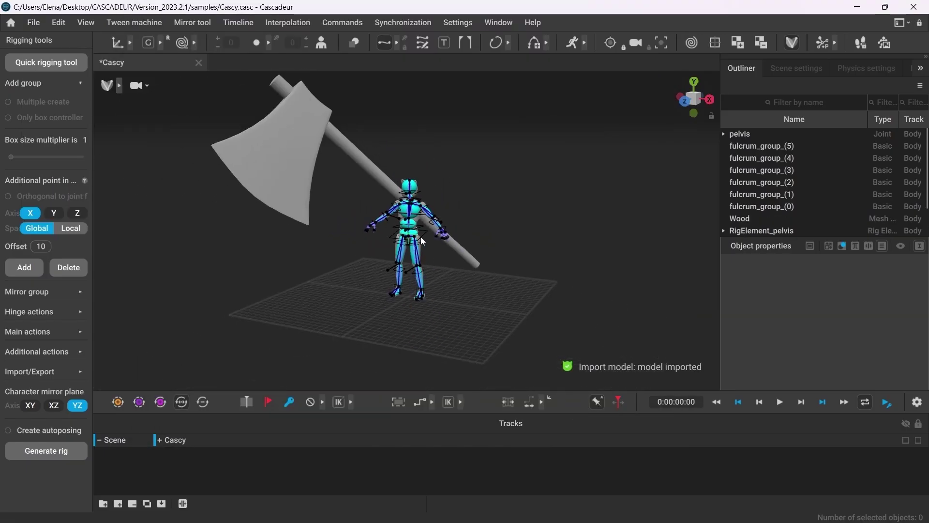
pyautogui.keyDown('alt'); pyautogui.moveTo(420, 237); pyautogui.dragTo(469, 298, button='middle'); pyautogui.keyUp('alt')
pyautogui.keyDown('alt'); pyautogui.moveTo(533, 312); pyautogui.dragTo(448, 345); pyautogui.keyUp('alt')
pyautogui.moveTo(448, 346); pyautogui.dragTo(463, 323, button='right')
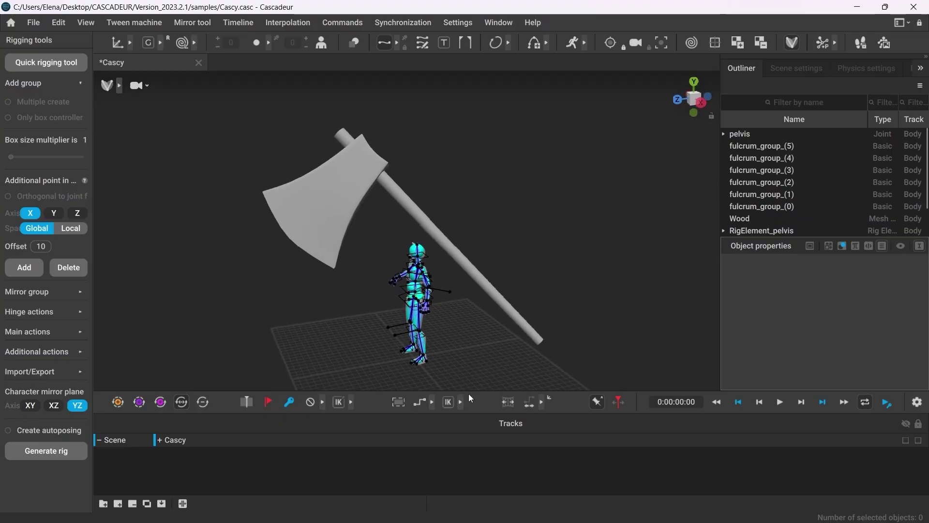
pyautogui.moveTo(467, 393); pyautogui.dragTo(460, 476)
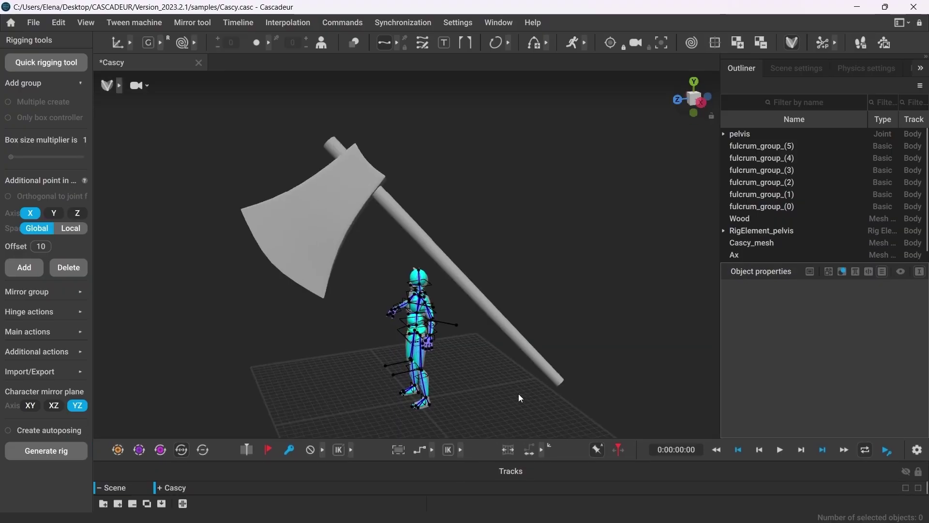
pyautogui.moveTo(519, 393); pyautogui.dragTo(444, 385, button='right')
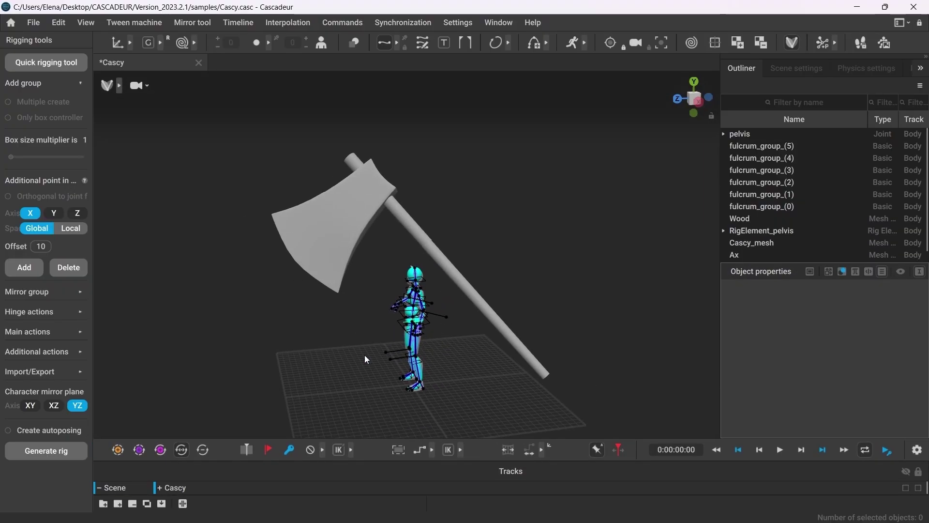
# Step: Show the meshes in mesh mode and set the Ax mesh's local scale to 50 on X and Y
pyautogui.click(117, 89)
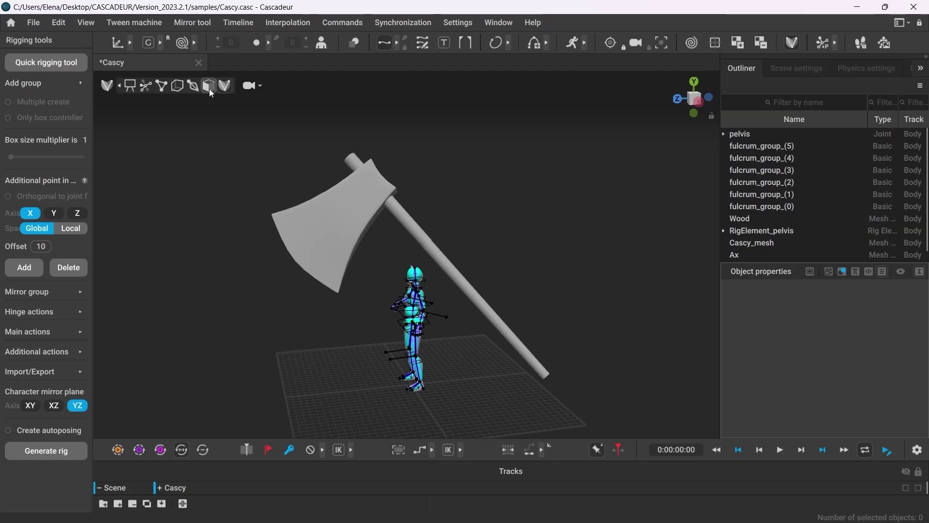
pyautogui.click(209, 89)
pyautogui.click(318, 235)
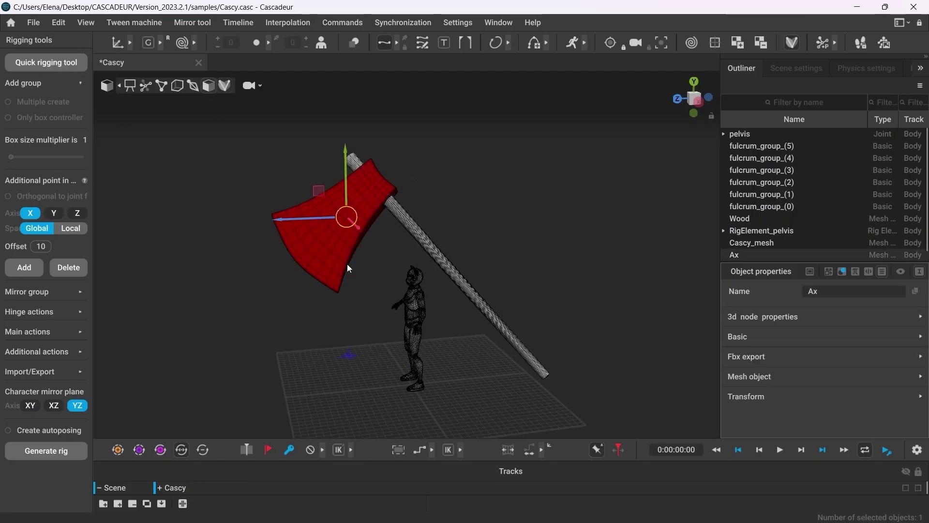
pyautogui.click(776, 399)
pyautogui.click(823, 426)
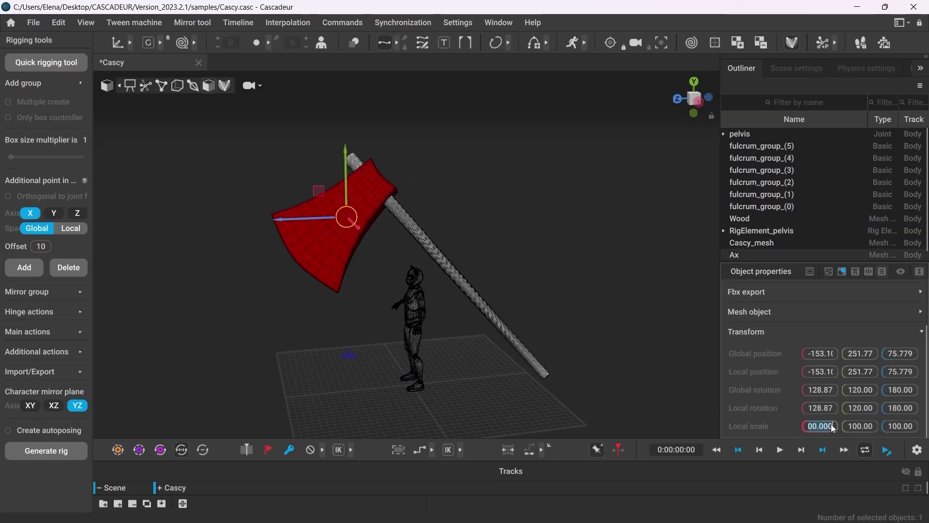
pyautogui.write('50')
pyautogui.press('Return')
pyautogui.click(860, 426)
pyautogui.write('50')
pyautogui.press('Return')
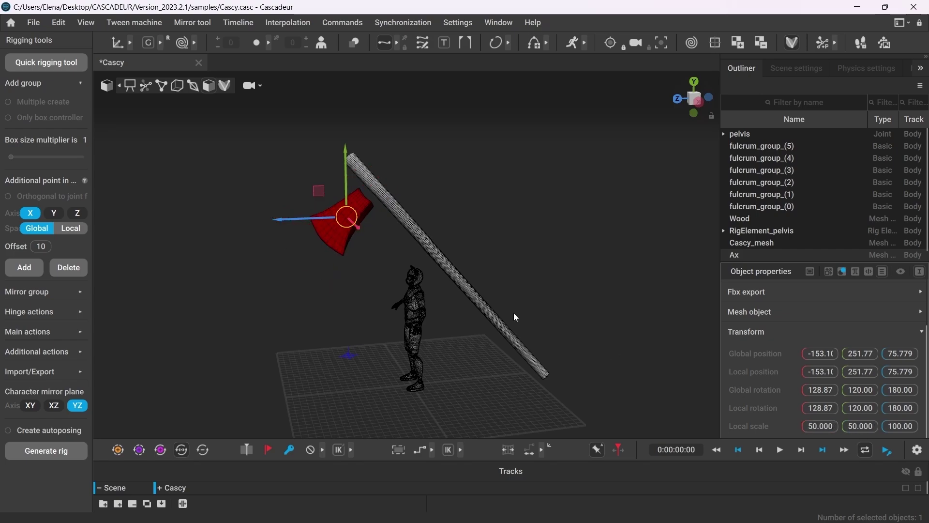
# Step: Undo the scale changes made to the Ax mesh
pyautogui.click(512, 262)
pyautogui.hotkey('ctrl', 'z')
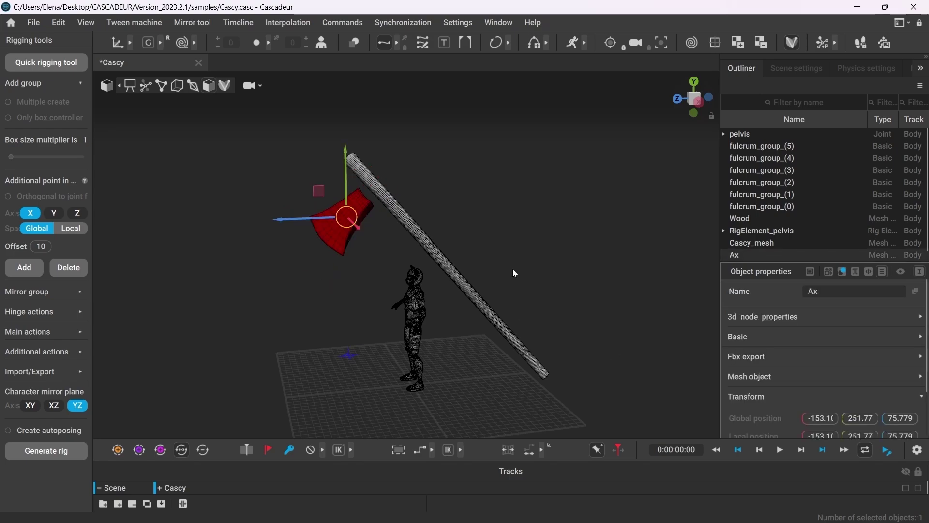
pyautogui.hotkey('ctrl', 'z')
pyautogui.hotkey('ctrl', 'z')
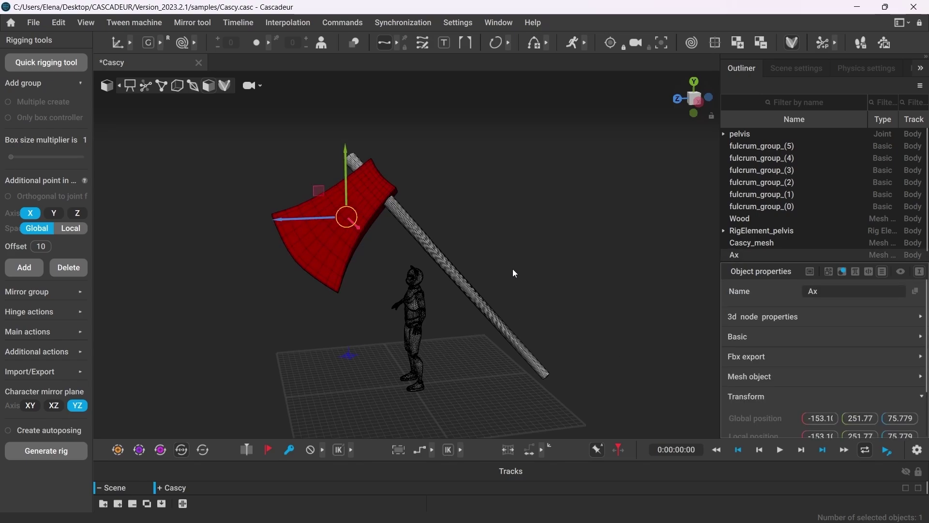
pyautogui.hotkey('ctrl', 'z')
# Step: Select the Wood and Ax meshes together and set their local X scale to 50
pyautogui.click(429, 250)
pyautogui.click(330, 231)
pyautogui.click(421, 237)
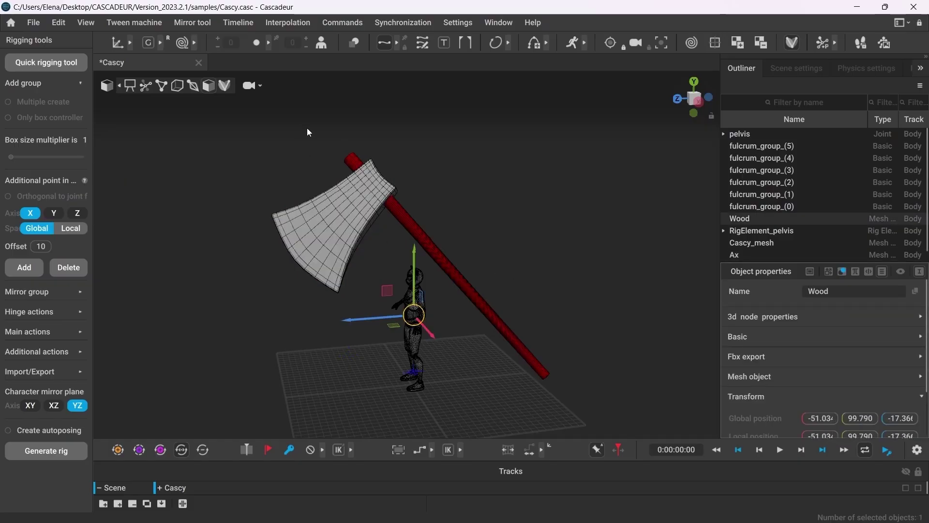
pyautogui.moveTo(306, 128); pyautogui.dragTo(428, 234)
pyautogui.scroll(-3, 823, 363)
pyautogui.click(821, 426)
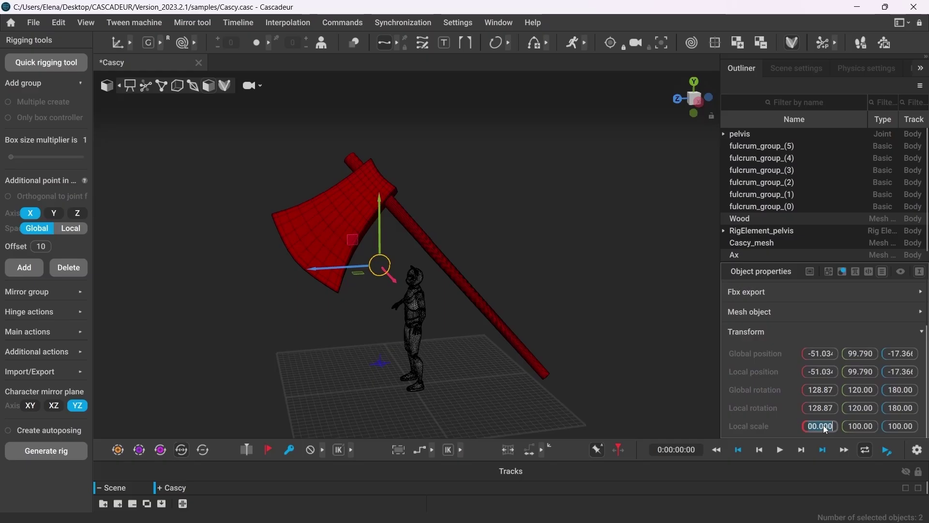
pyautogui.write('50')
pyautogui.press('Return')
# Step: Undo the joint scaling of the Wood and Ax meshes and deselect them
pyautogui.click(557, 220)
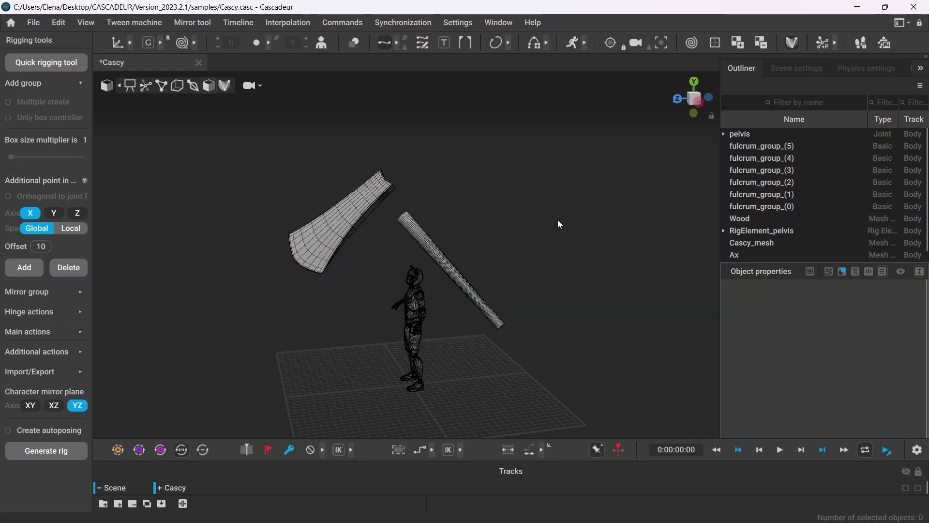
pyautogui.hotkey('ctrl', 'z')
pyautogui.hotkey('ctrl', 'z')
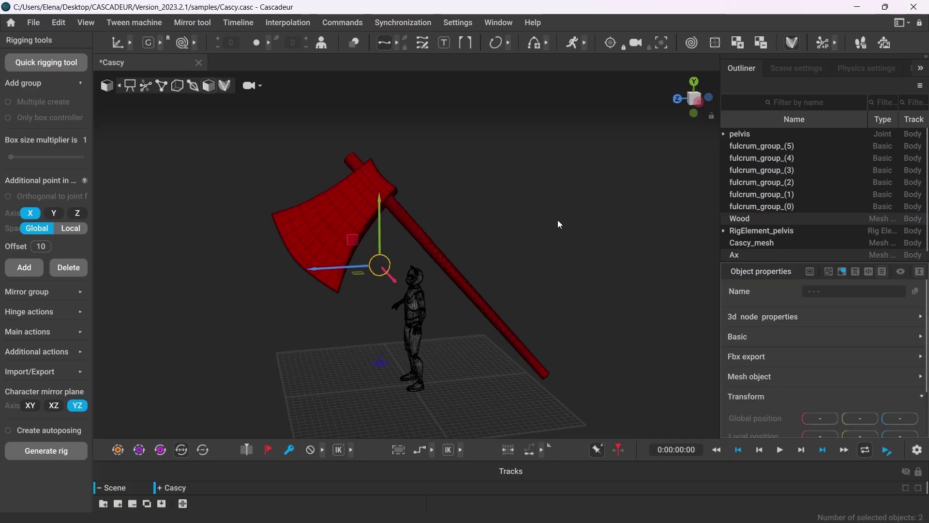
pyautogui.click(557, 220)
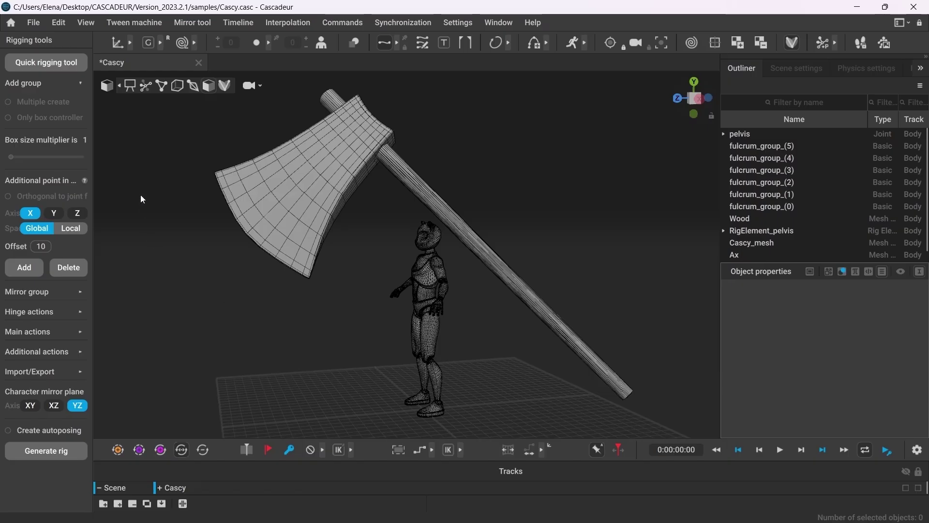
# Step: Add a new joint in joint mode and move it along the Z axis towards the lower end of the axe handle
pyautogui.click(196, 92)
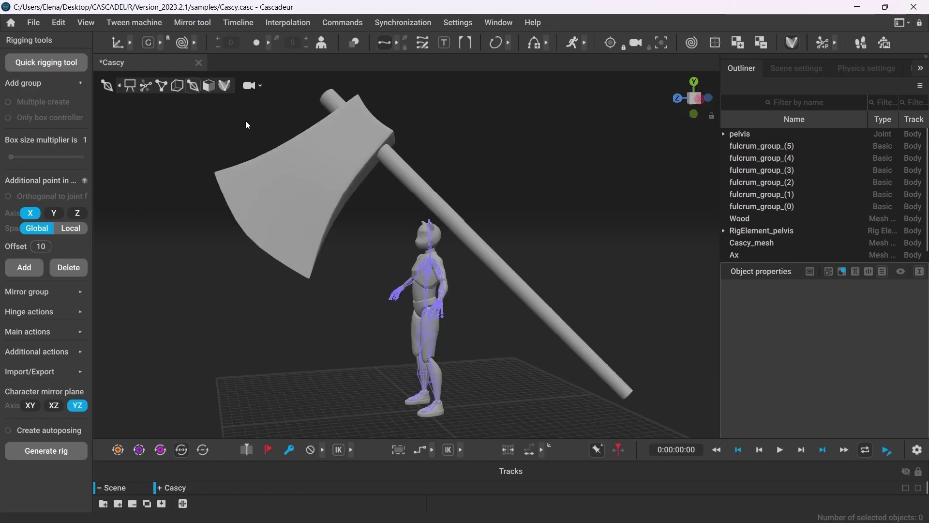
pyautogui.click(336, 23)
pyautogui.moveTo(353, 39)
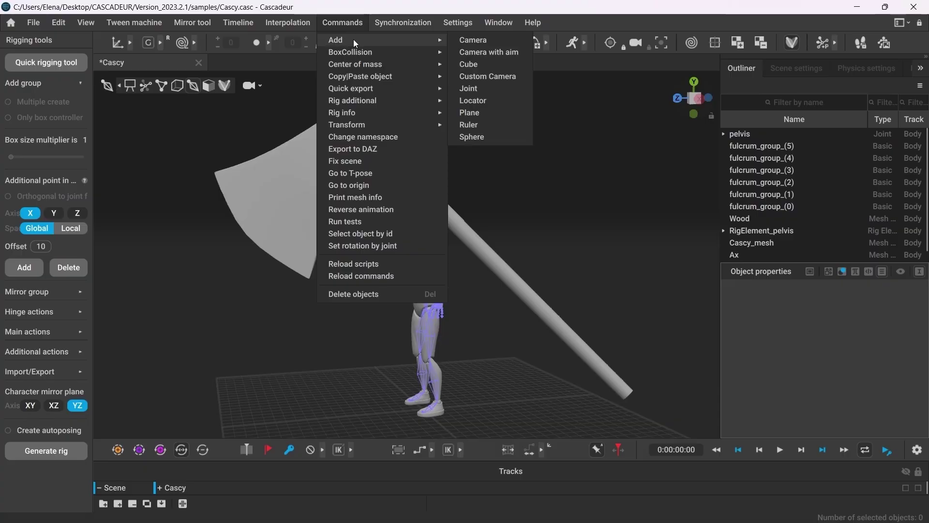
pyautogui.click(479, 88)
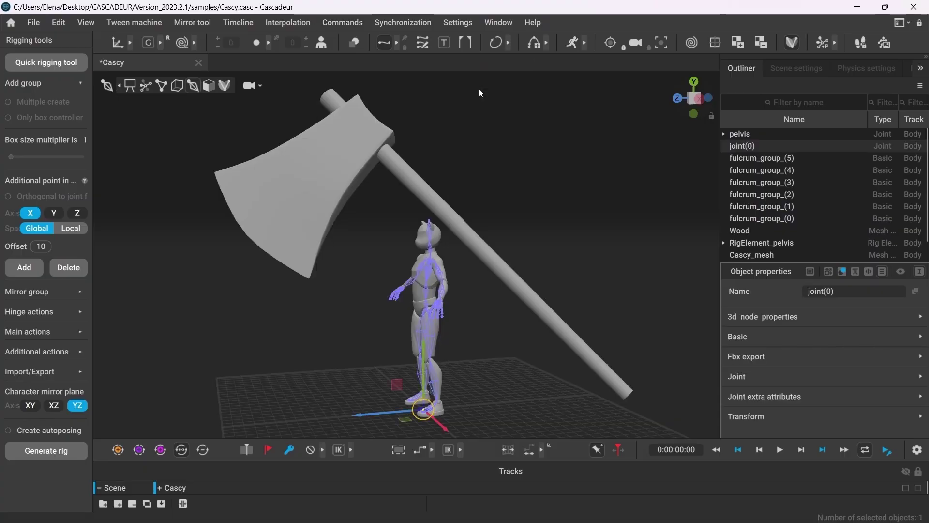
pyautogui.moveTo(393, 419); pyautogui.dragTo(531, 401)
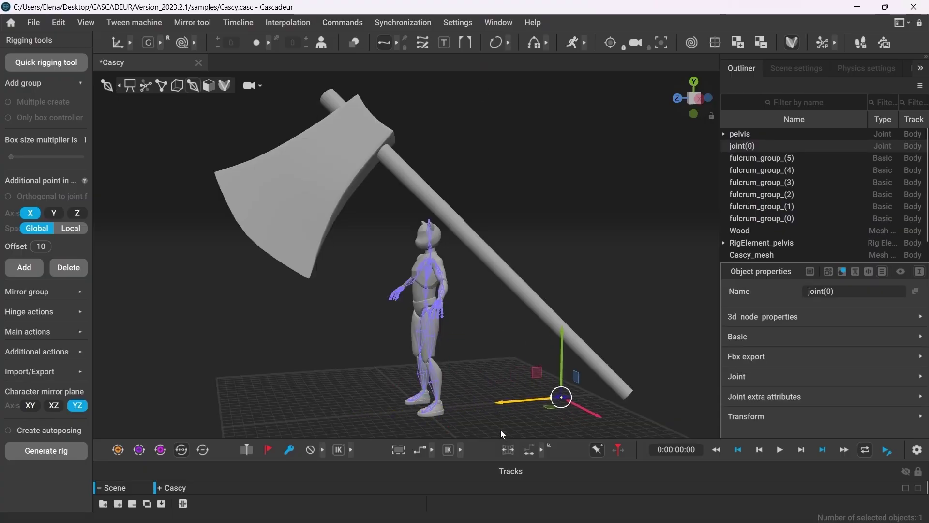
pyautogui.click(649, 415)
# Step: Select the Wood handle mesh in mesh mode, use local axis orientation, and copy the mesh's transform
pyautogui.moveTo(649, 415); pyautogui.dragTo(490, 377, button='right')
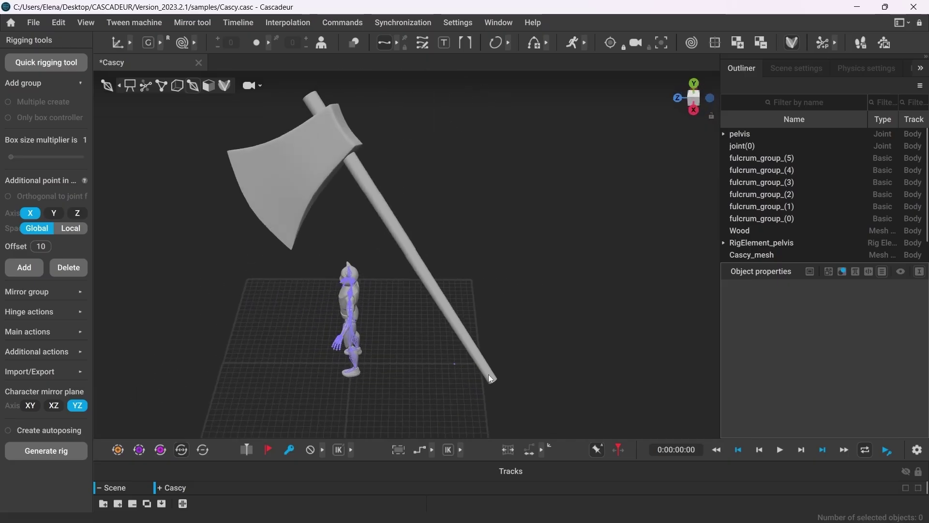
pyautogui.moveTo(406, 241); pyautogui.dragTo(510, 328, button='right')
pyautogui.press('KP_3')
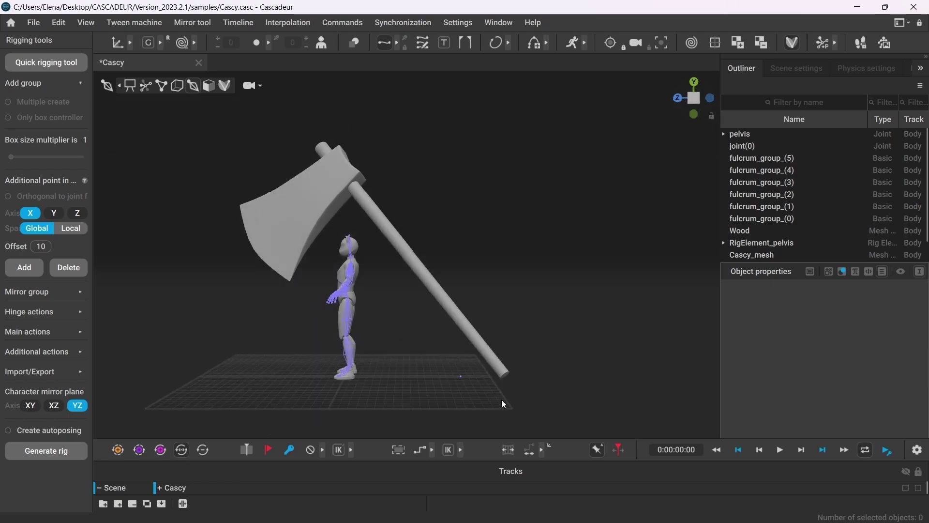
pyautogui.click(209, 86)
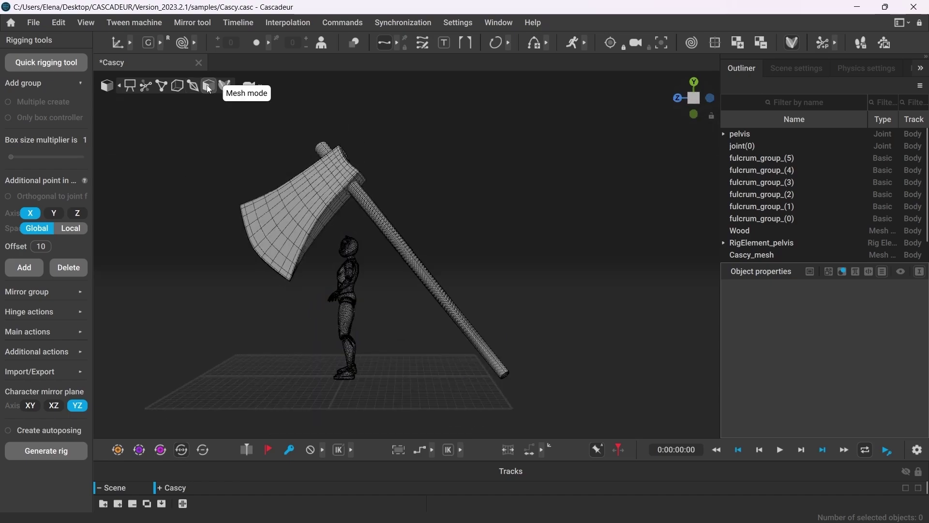
pyautogui.click(452, 307)
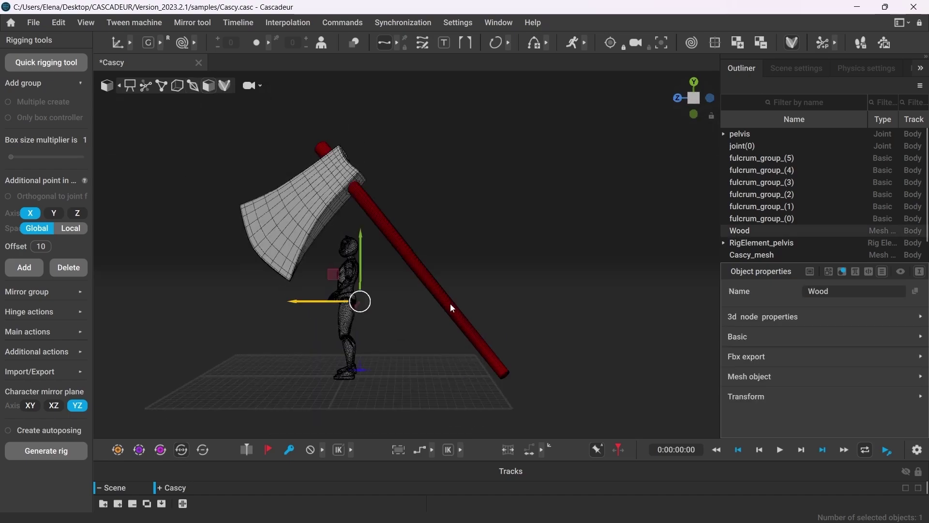
pyautogui.click(151, 48)
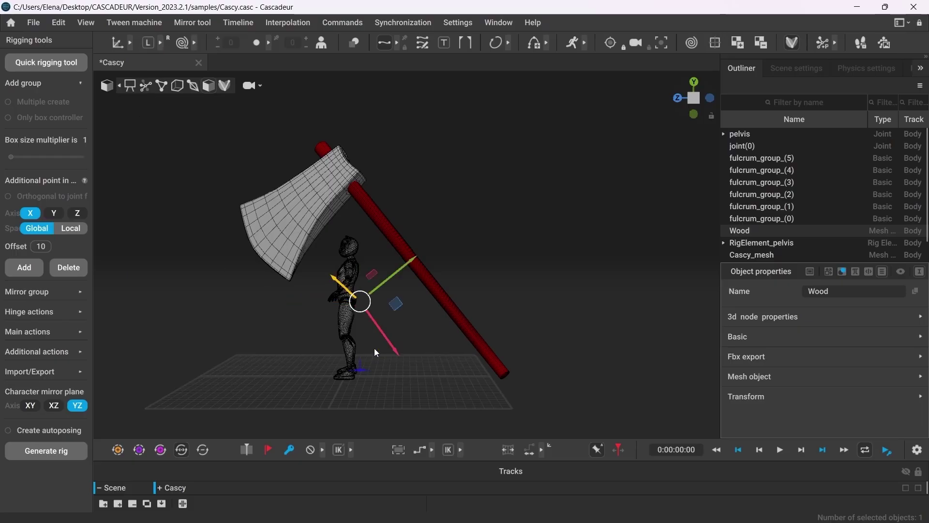
pyautogui.hotkey('ctrl', 'c')
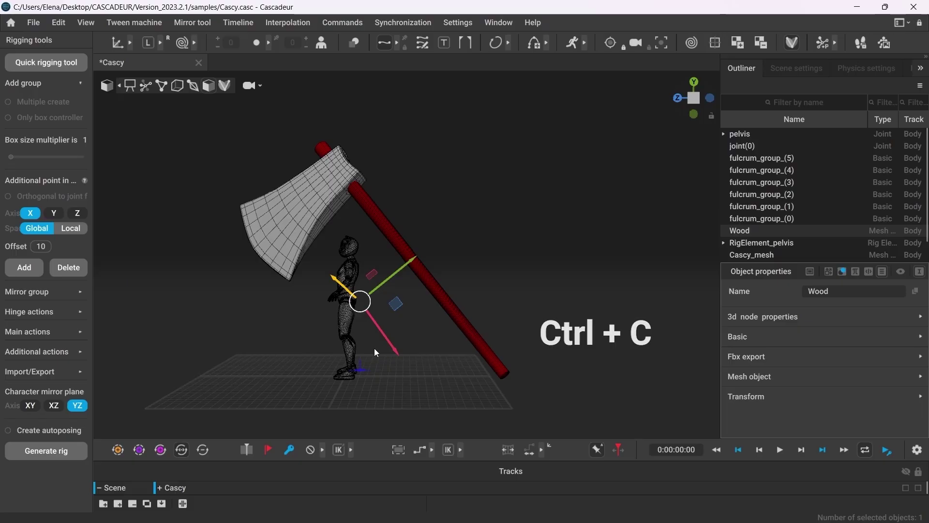
# Step: Paste the handle's copied transform onto the new joint(0) in joint mode
pyautogui.click(374, 349)
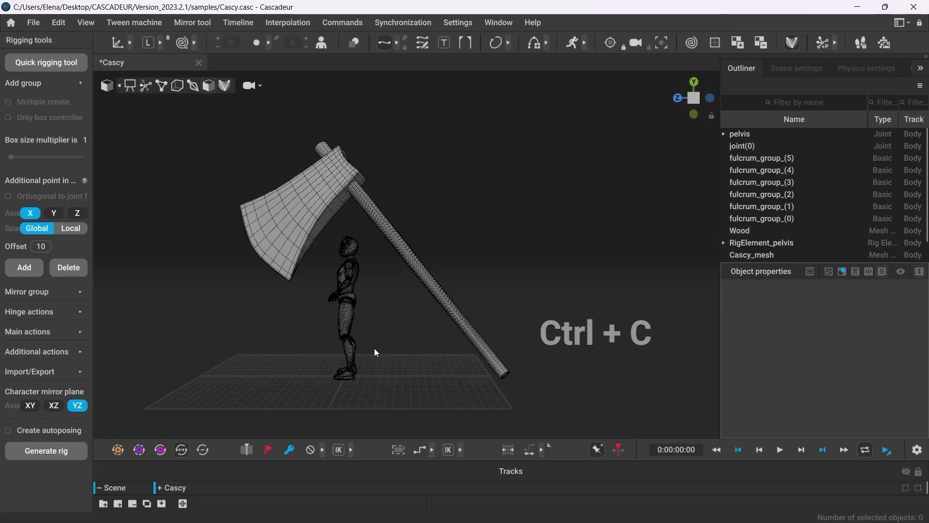
pyautogui.click(192, 88)
pyautogui.click(461, 376)
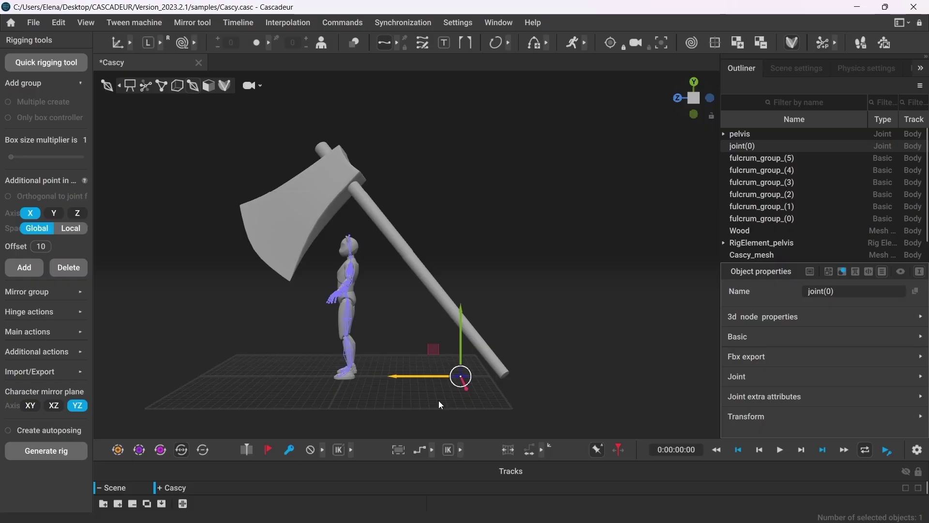
pyautogui.hotkey('ctrl', 'v')
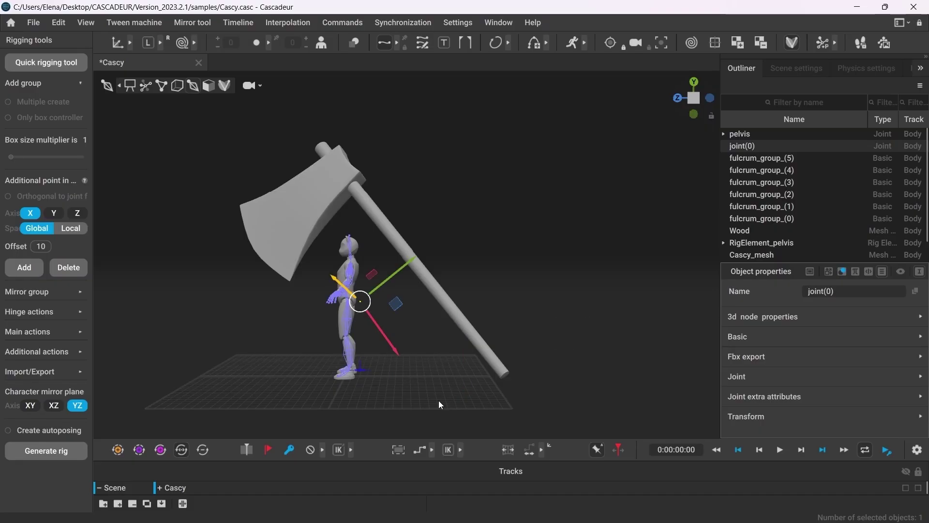
# Step: Compare the local axis orientation of joint(0) with that of the Wood handle mesh
pyautogui.click(444, 395)
pyautogui.scroll(3, 350, 368)
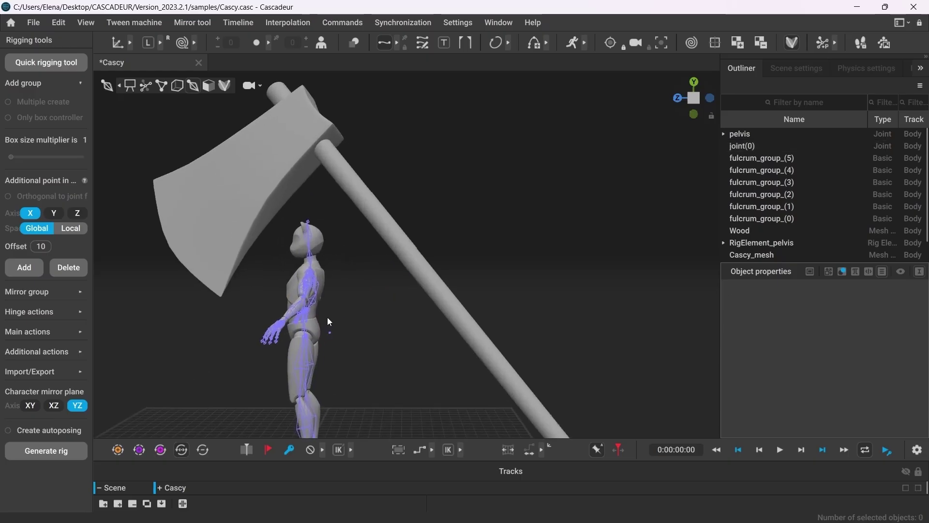
pyautogui.click(382, 289)
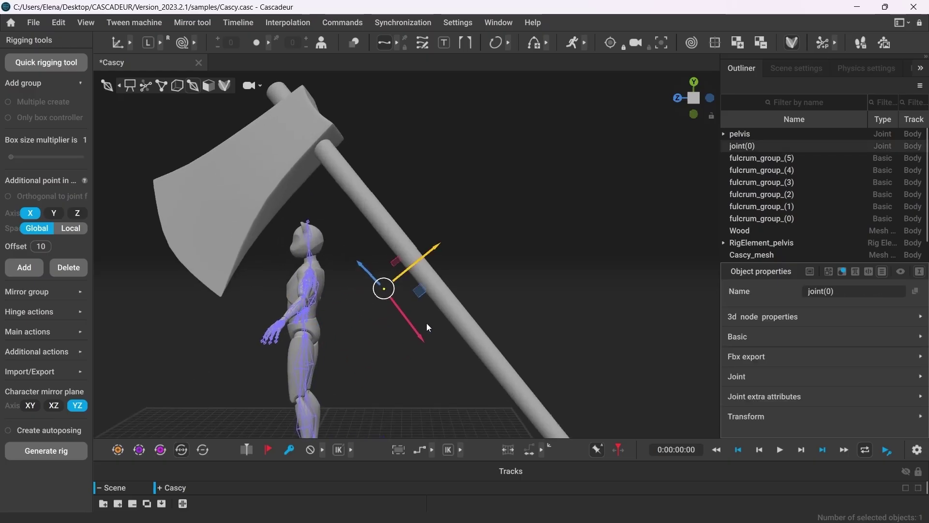
pyautogui.click(208, 93)
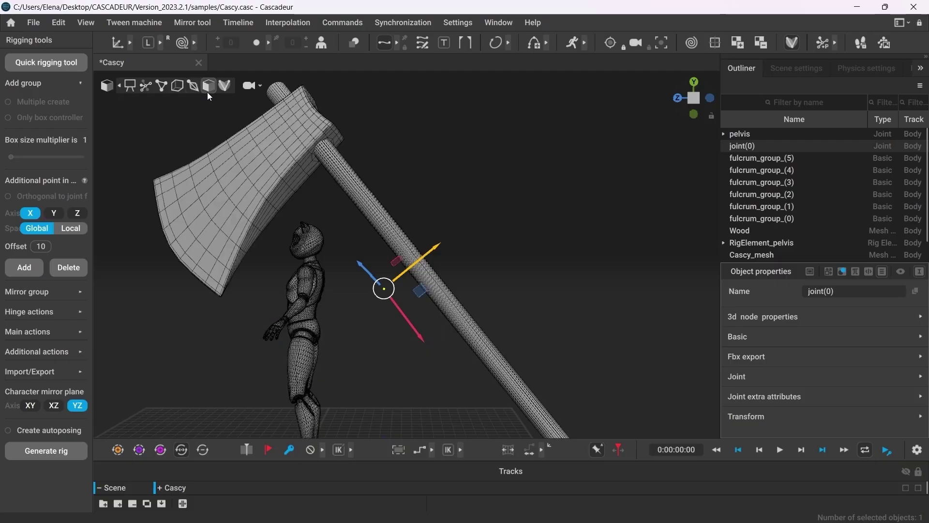
pyautogui.click(443, 299)
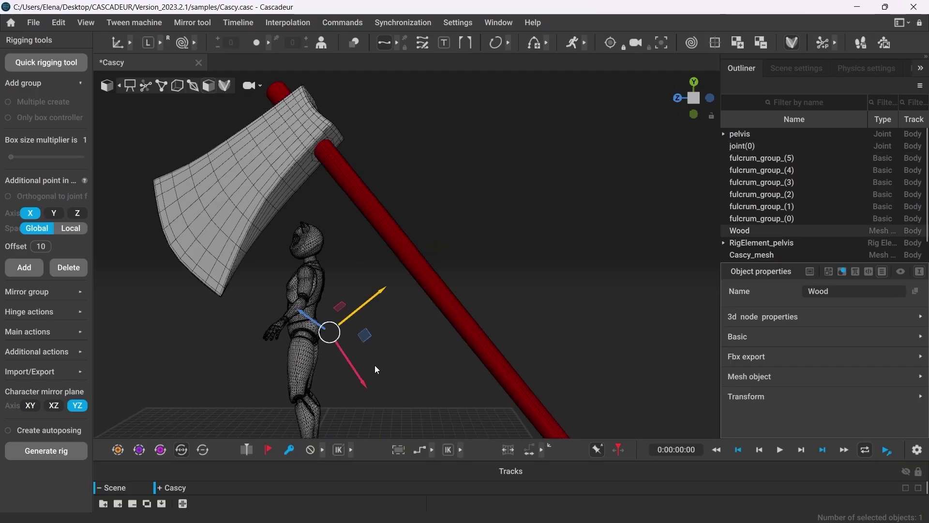
pyautogui.click(213, 89)
pyautogui.click(406, 333)
pyautogui.click(383, 289)
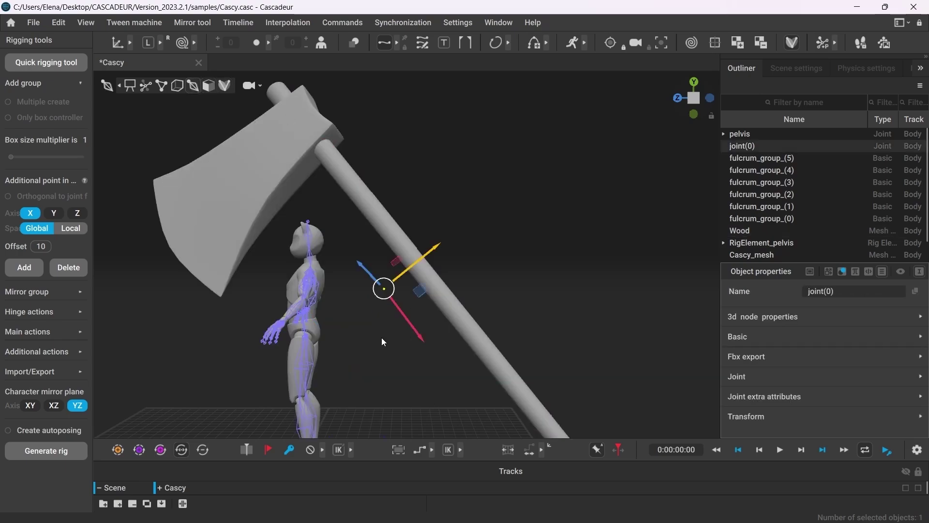
# Step: Move joint(0) along its local Y and X axes to the lower end of the axe handle in side view
pyautogui.moveTo(408, 272); pyautogui.dragTo(438, 252)
pyautogui.click(698, 107)
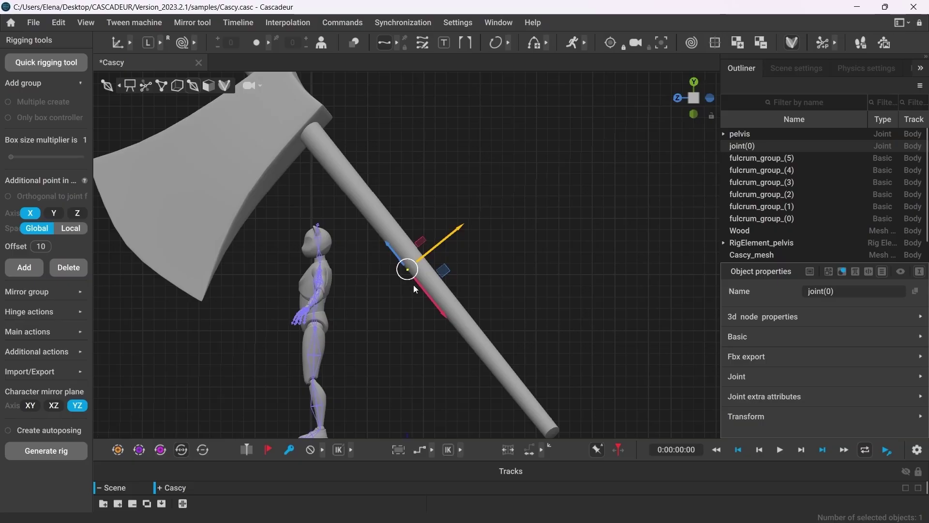
pyautogui.moveTo(444, 316); pyautogui.dragTo(568, 473)
pyautogui.keyDown('alt'); pyautogui.moveTo(391, 430); pyautogui.dragTo(333, 330, button='middle'); pyautogui.keyUp('alt')
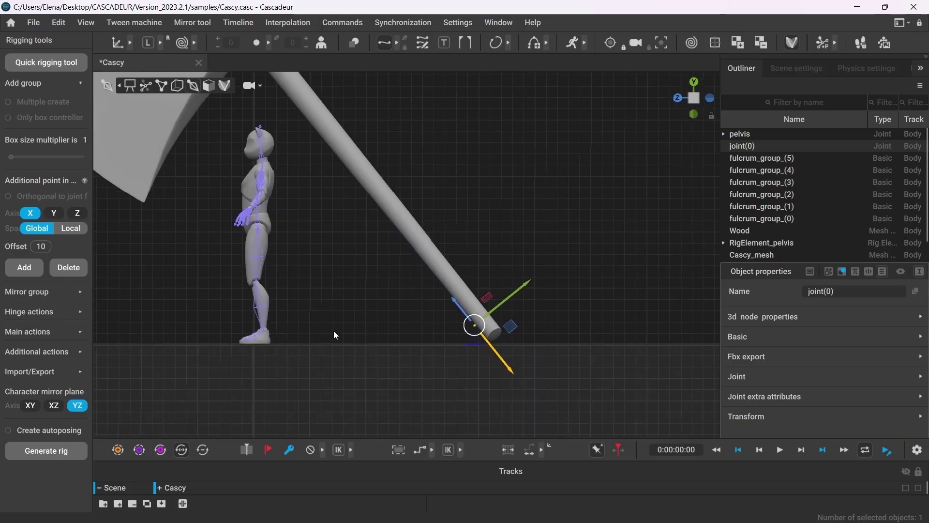
# Step: Centre joint(0) inside the handle's lower end along its local Z axis, checking it from the front and above
pyautogui.scroll(3, 333, 330)
pyautogui.moveTo(553, 334); pyautogui.dragTo(251, 349, button='right')
pyautogui.moveTo(170, 325); pyautogui.dragTo(194, 338)
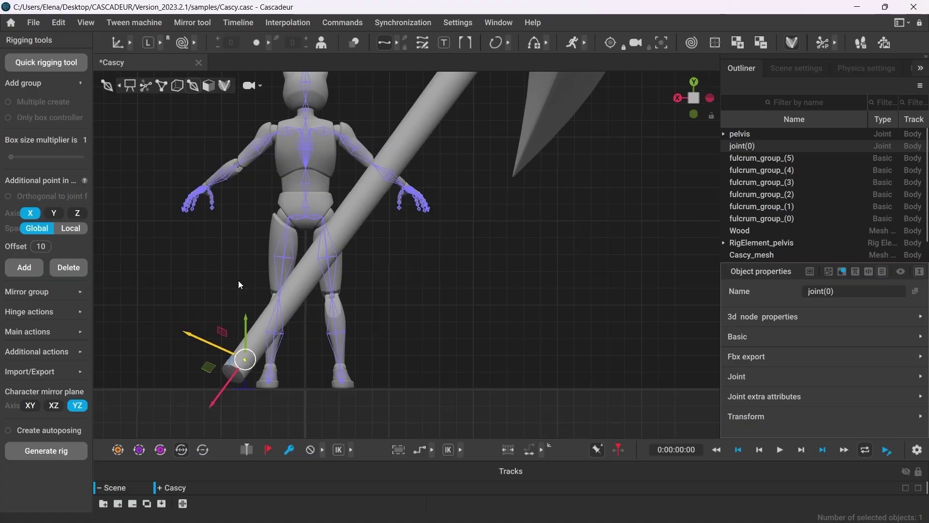
pyautogui.keyDown('alt'); pyautogui.moveTo(238, 280); pyautogui.dragTo(248, 411); pyautogui.keyUp('alt')
pyautogui.moveTo(248, 411); pyautogui.dragTo(216, 358, button='right')
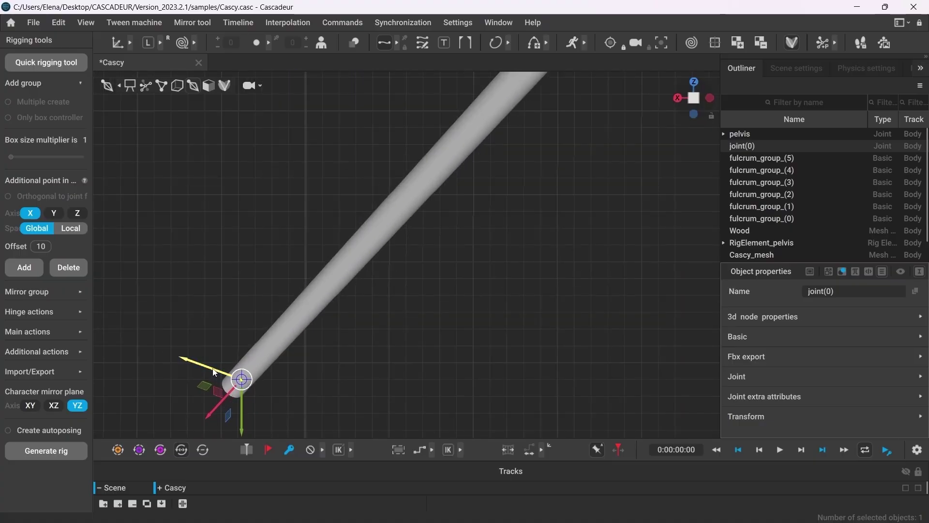
pyautogui.click(360, 402)
# Step: Add a second joint and move it between the character and the lower end of the axe handle
pyautogui.moveTo(467, 370); pyautogui.dragTo(463, 210, button='right')
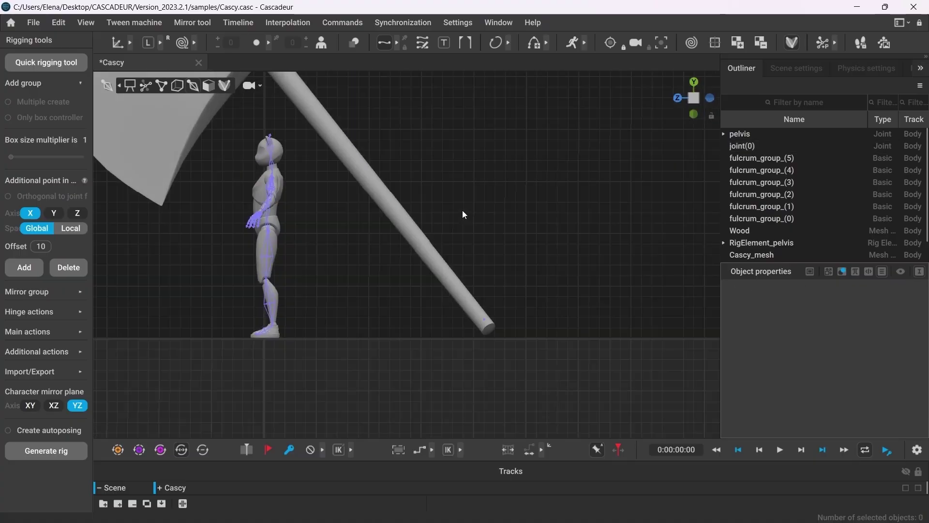
pyautogui.moveTo(362, 246); pyautogui.dragTo(398, 333, button='right')
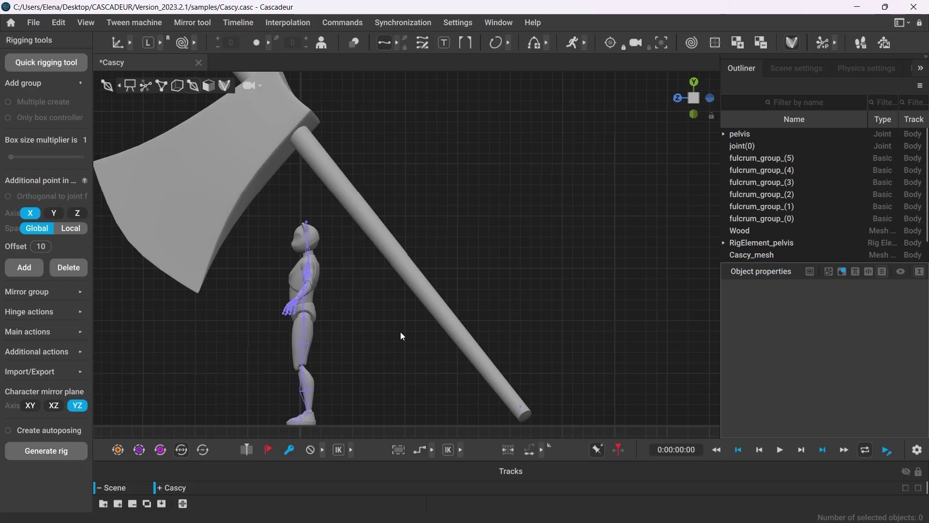
pyautogui.click(363, 23)
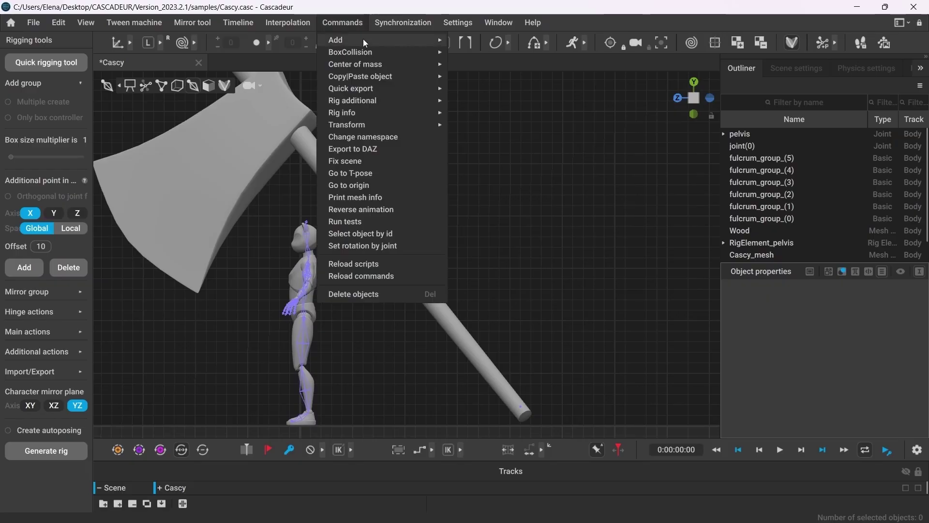
pyautogui.moveTo(395, 40)
pyautogui.click(483, 89)
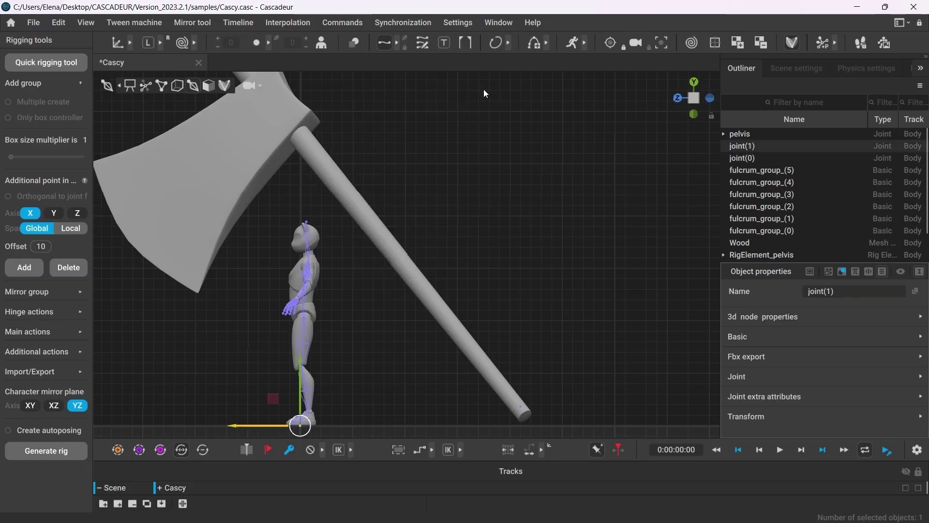
pyautogui.moveTo(258, 433); pyautogui.dragTo(437, 375)
pyautogui.click(472, 411)
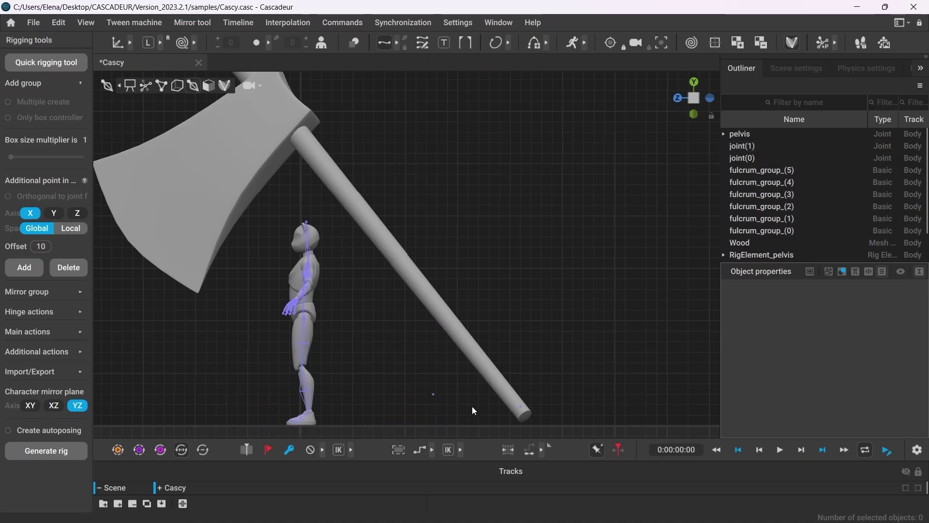
# Step: Copy the transform of joint(0) in global mode and paste it onto joint(1)
pyautogui.click(528, 414)
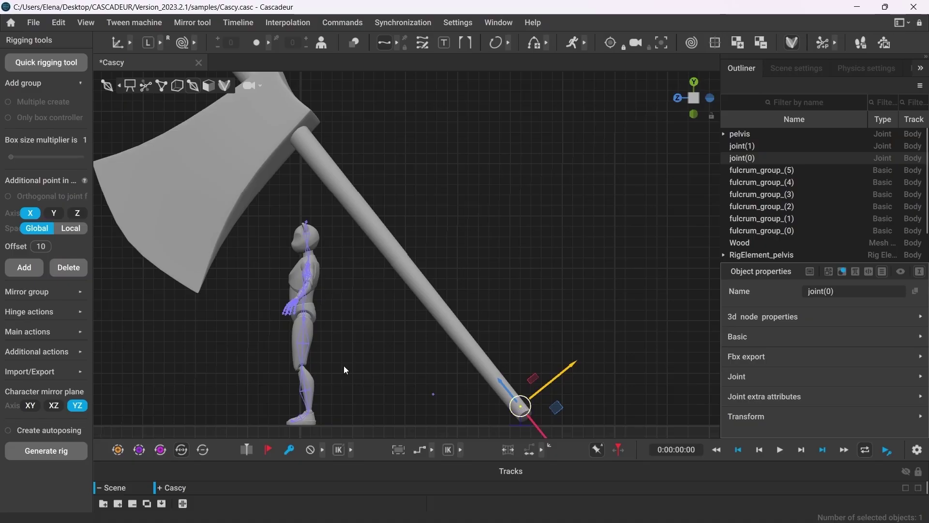
pyautogui.click(149, 43)
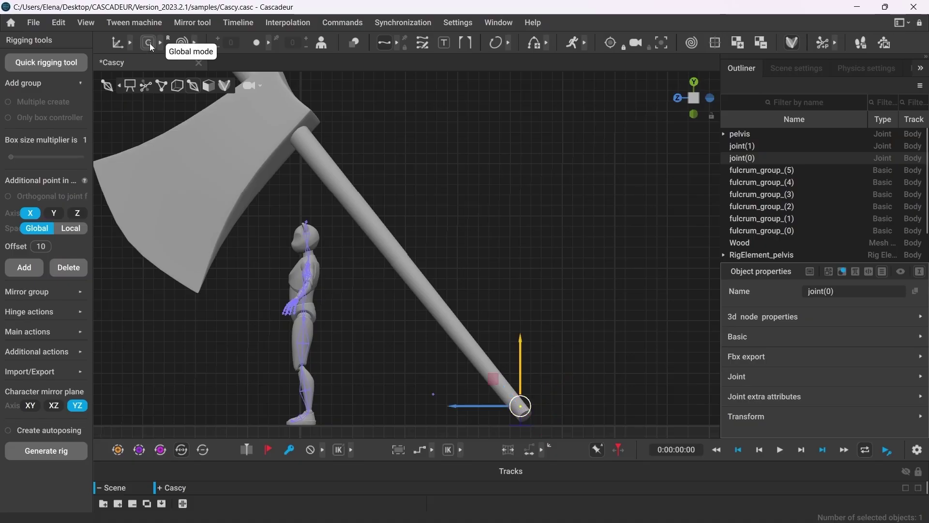
pyautogui.hotkey('ctrl', 'c')
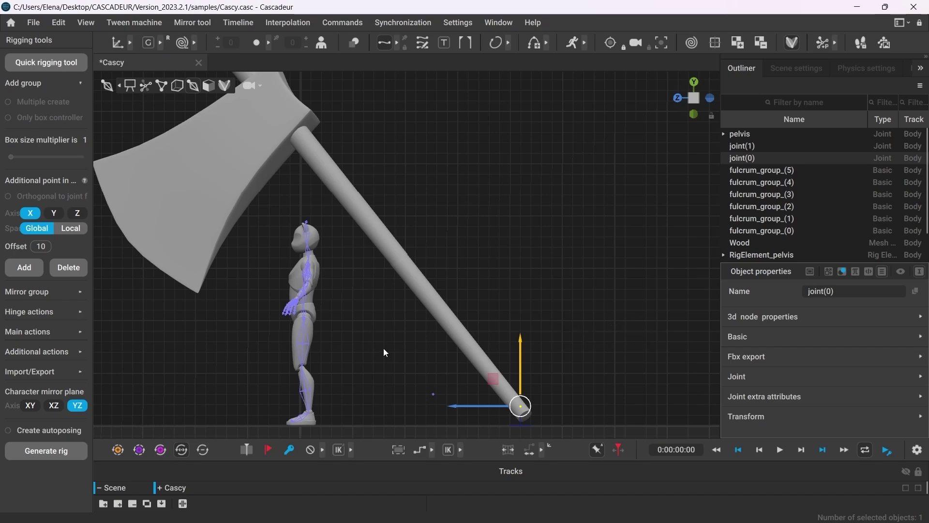
pyautogui.click(410, 383)
pyautogui.click(443, 407)
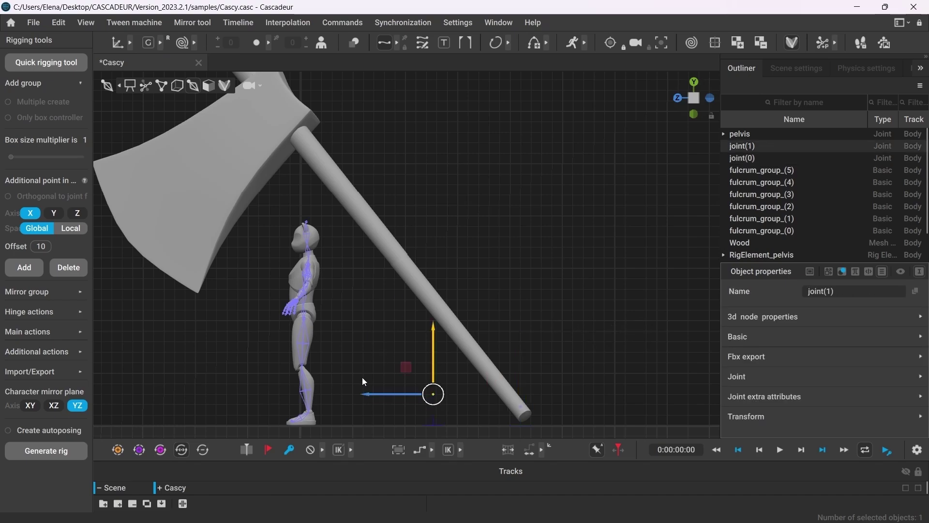
pyautogui.hotkey('ctrl', 'v')
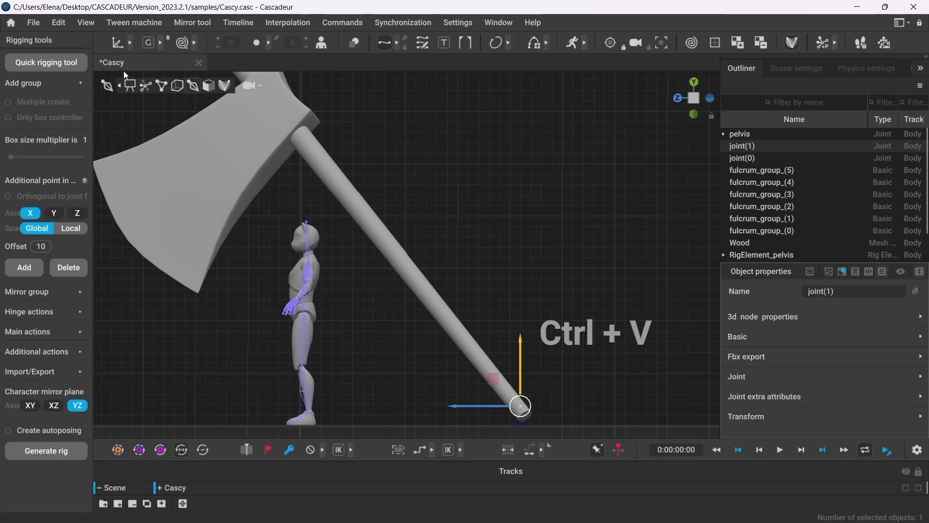
# Step: Switch back to local axis mode and move joint(1) along its X axis up the handle to the axe head
pyautogui.click(150, 42)
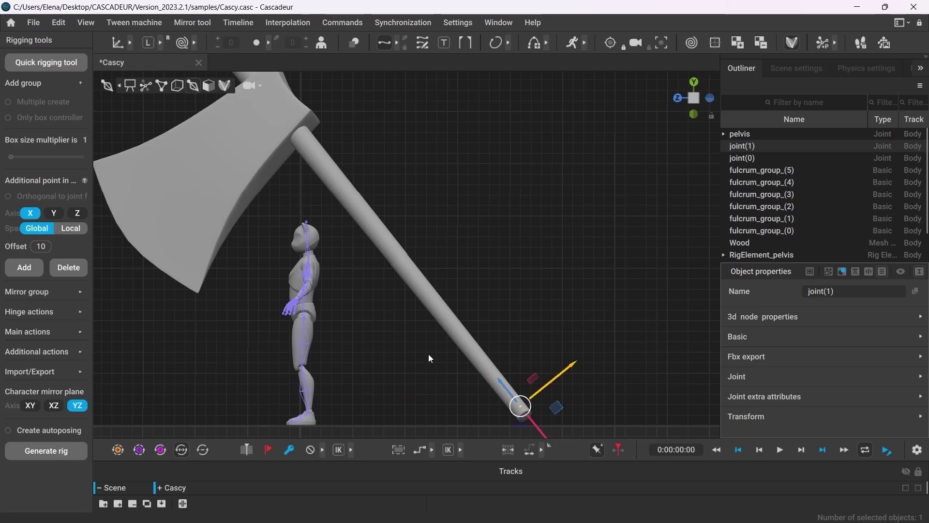
pyautogui.scroll(-2, 430, 358)
pyautogui.moveTo(533, 423); pyautogui.dragTo(320, 170)
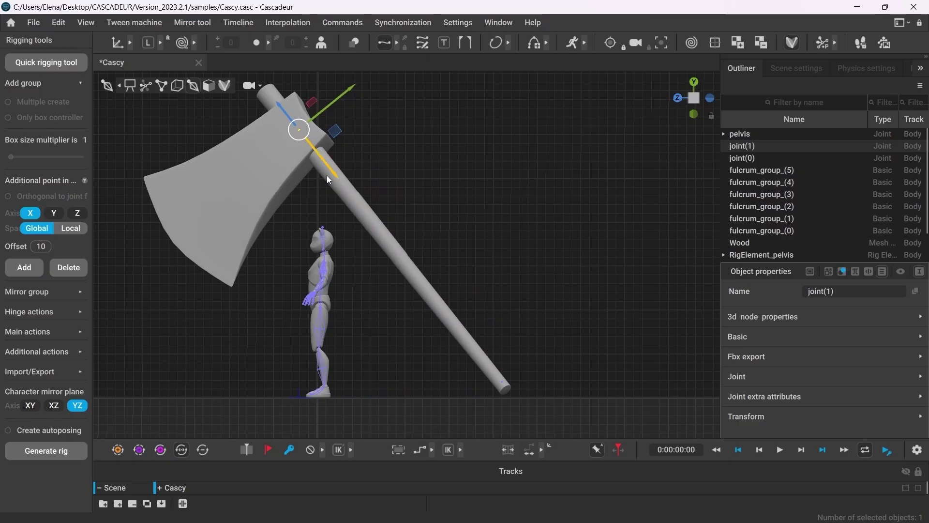
pyautogui.click(341, 213)
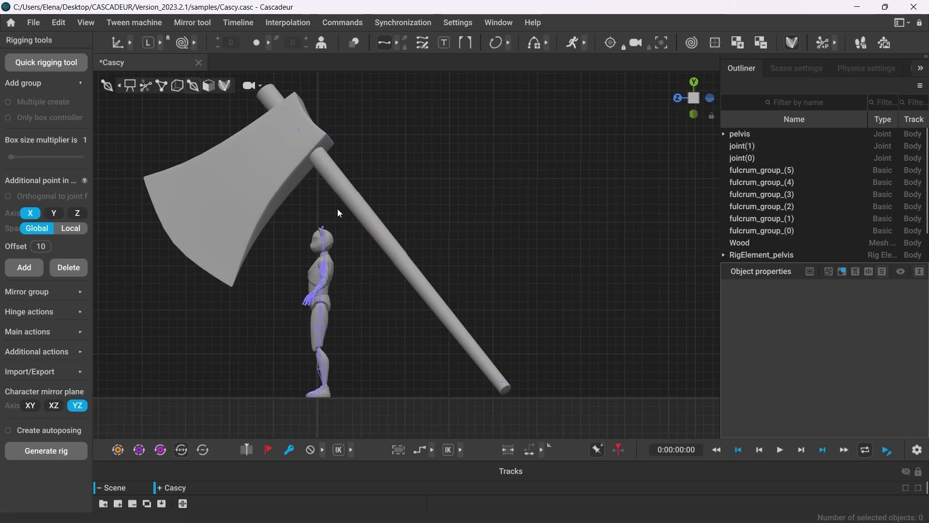
# Step: Parent joint(1) to joint(0) in the object hierarchy
pyautogui.click(741, 147)
pyautogui.moveTo(741, 146); pyautogui.dragTo(750, 160)
pyautogui.click(527, 296)
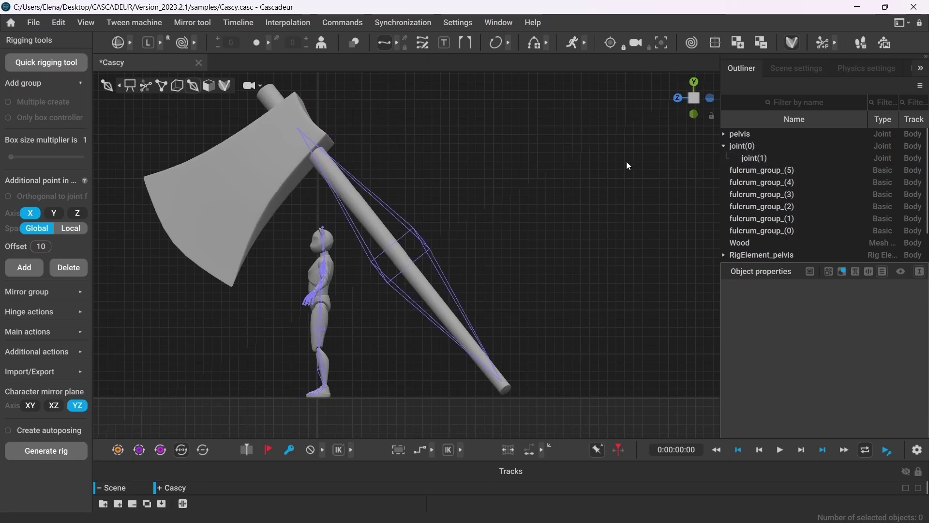
# Step: Parent the Wood and Ax meshes to joint(0) in the object hierarchy
pyautogui.scroll(-1, 756, 168)
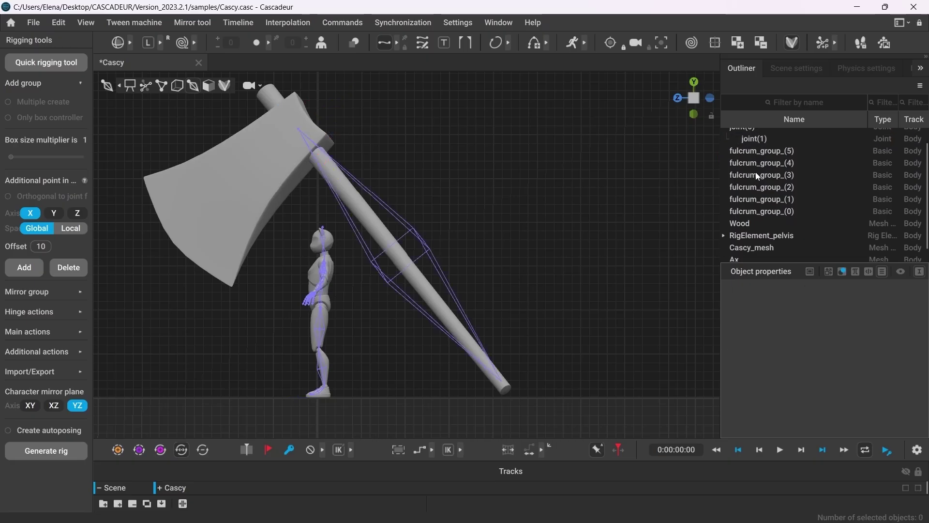
pyautogui.click(744, 224)
pyautogui.moveTo(744, 223); pyautogui.dragTo(748, 129)
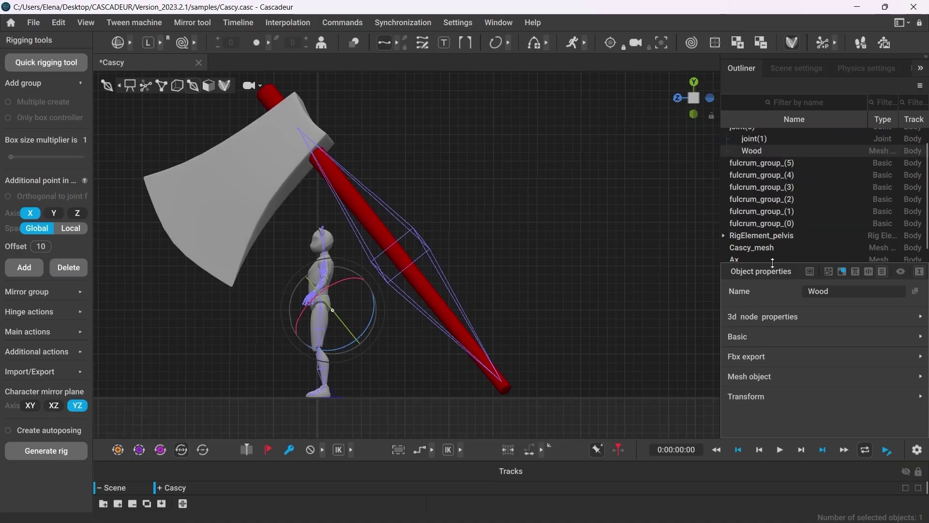
pyautogui.moveTo(773, 263); pyautogui.dragTo(773, 349)
pyautogui.moveTo(736, 282); pyautogui.dragTo(740, 147)
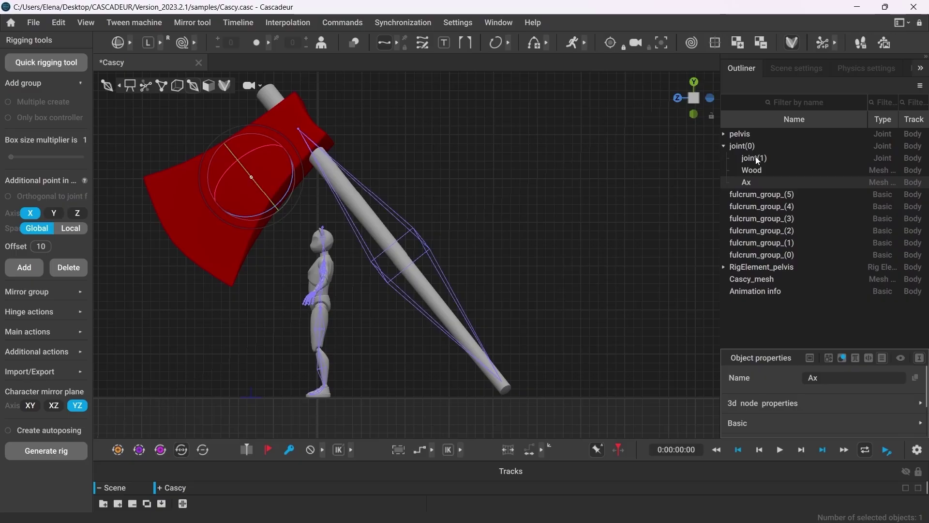
pyautogui.click(643, 208)
# Step: Try rotating joint(0) to test that the axe meshes follow it
pyautogui.click(736, 145)
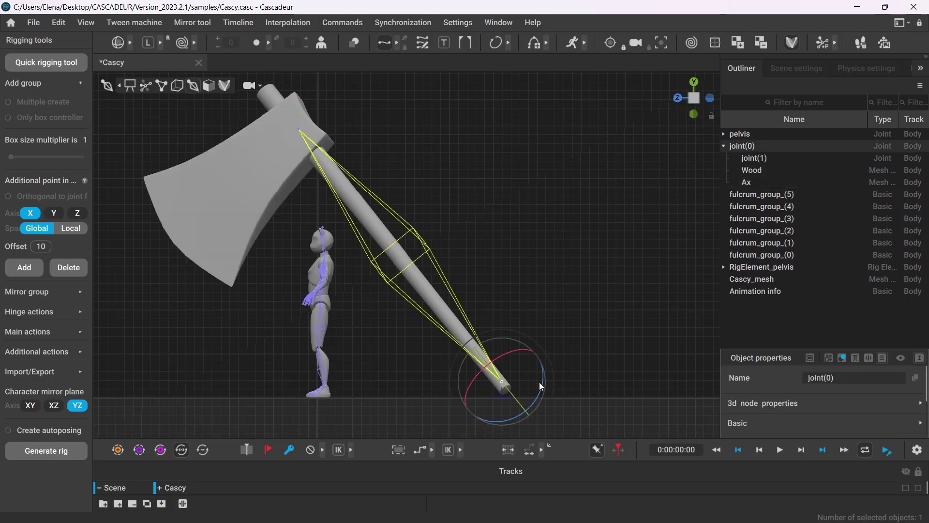
pyautogui.moveTo(551, 376); pyautogui.dragTo(580, 345)
pyautogui.click(589, 330)
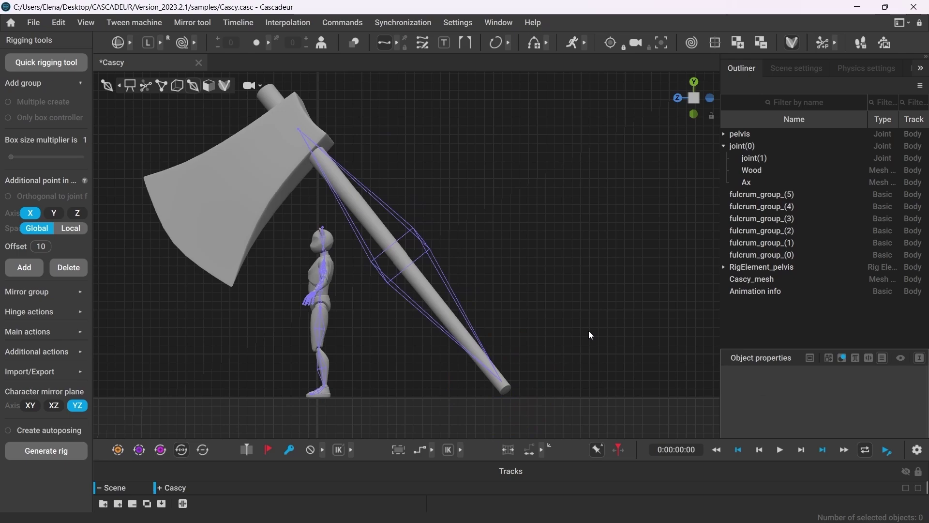
# Step: Set the local scale of joint(0) to 15 on the X, Y and Z axes to shrink the whole axe
pyautogui.click(749, 148)
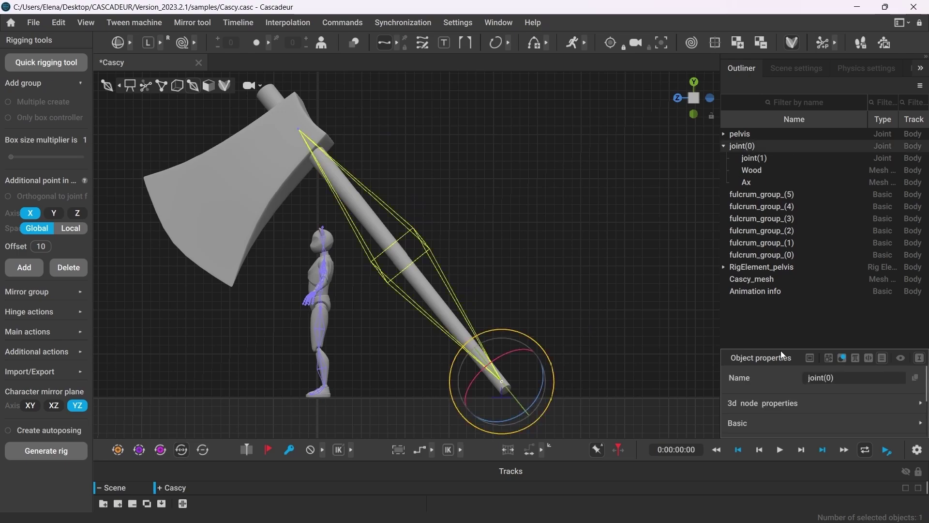
pyautogui.moveTo(780, 350); pyautogui.dragTo(771, 162)
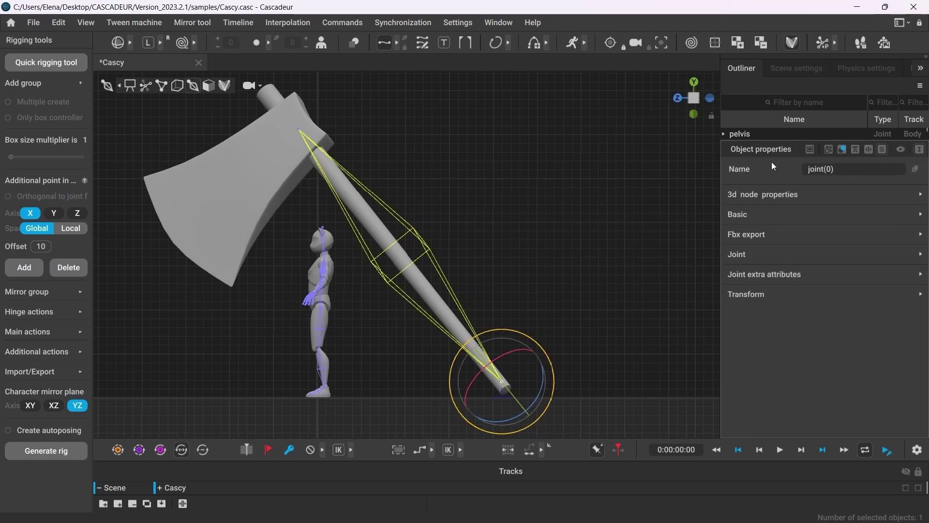
pyautogui.click(744, 292)
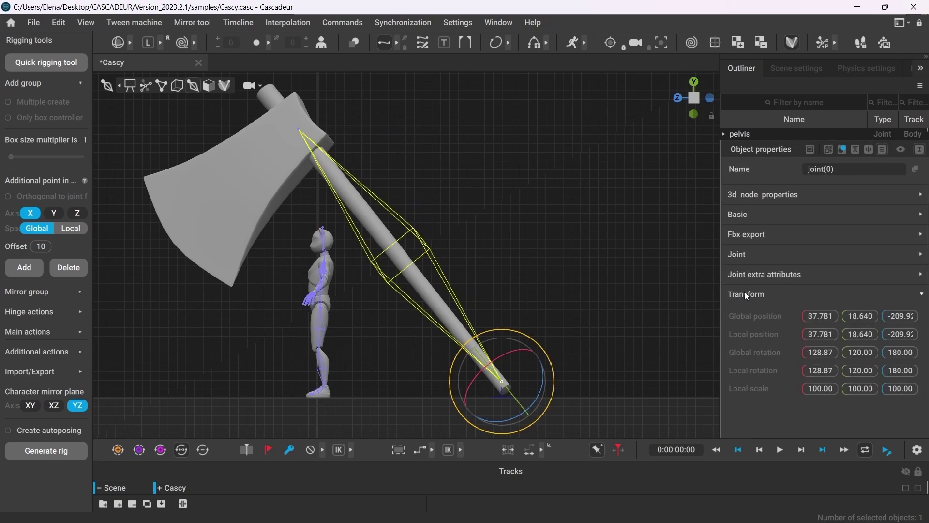
pyautogui.click(826, 391)
pyautogui.write('15')
pyautogui.press('Return')
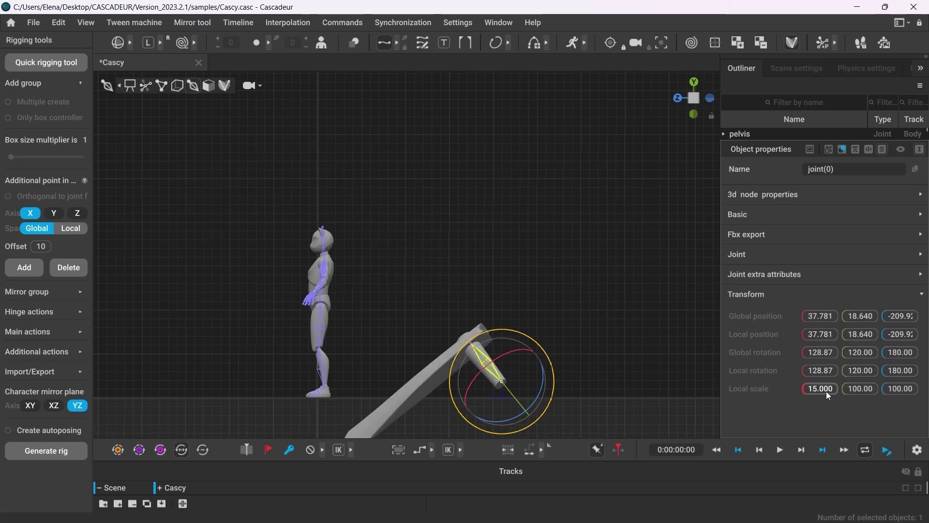
pyautogui.click(865, 388)
pyautogui.write('15')
pyautogui.press('Return')
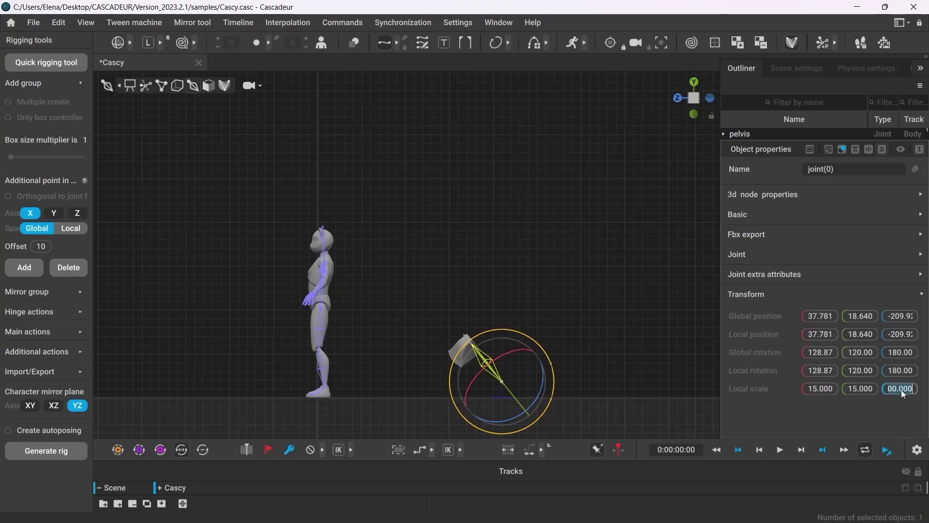
pyautogui.click(902, 390)
pyautogui.write('15')
pyautogui.press('Return')
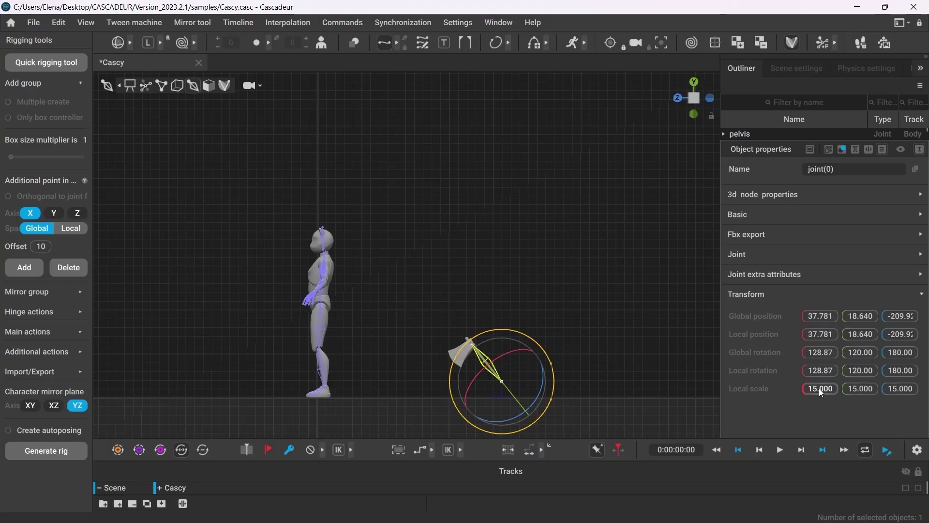
pyautogui.click(582, 341)
pyautogui.scroll(5, 387, 321)
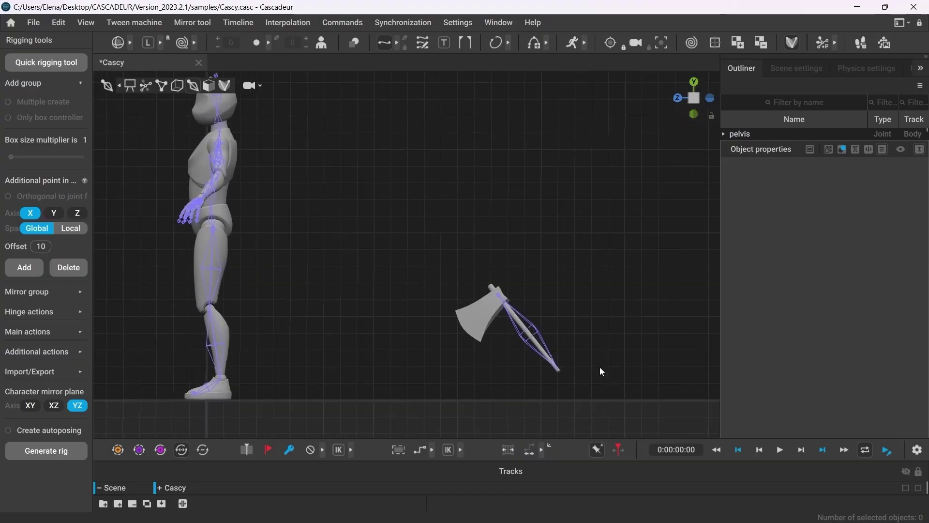
# Step: Move joint(0) to bring the whole axe from its spot in front of the character over to the body
pyautogui.click(527, 342)
pyautogui.moveTo(576, 365); pyautogui.dragTo(187, 241)
pyautogui.keyDown('alt'); pyautogui.moveTo(207, 315); pyautogui.dragTo(393, 406, button='middle'); pyautogui.keyUp('alt')
pyautogui.scroll(3, 392, 396)
pyautogui.press('e')
pyautogui.moveTo(387, 338); pyautogui.dragTo(450, 382)
pyautogui.scroll(-2, 449, 383)
# Step: Rotate and move joint(0) so the end of the axe handle lies beside the left hand with the blade pointing forward
pyautogui.press('e')
pyautogui.press('w')
pyautogui.moveTo(462, 300); pyautogui.dragTo(571, 303)
pyautogui.moveTo(552, 347); pyautogui.dragTo(575, 327)
pyautogui.press('e')
pyautogui.keyDown('alt'); pyautogui.moveTo(575, 327); pyautogui.dragTo(445, 273); pyautogui.keyUp('alt')
pyautogui.press('w')
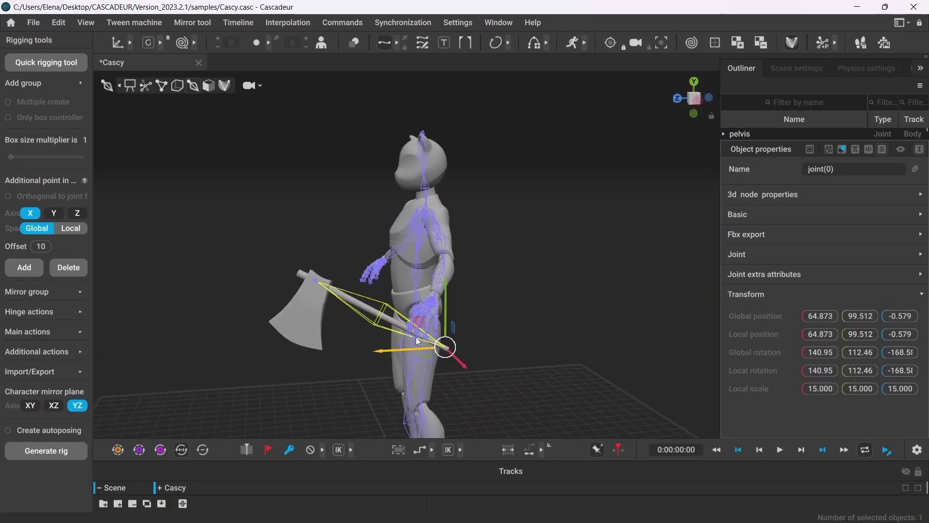
# Step: Fine-tune the position and rotation of joint(0) so the axe handle lies in the palm of the left hand
pyautogui.moveTo(417, 337); pyautogui.dragTo(504, 367)
pyautogui.moveTo(496, 325); pyautogui.dragTo(501, 313)
pyautogui.keyDown('alt'); pyautogui.moveTo(435, 400); pyautogui.dragTo(480, 373); pyautogui.keyUp('alt')
pyautogui.scroll(3, 480, 373)
pyautogui.press('e')
pyautogui.moveTo(576, 331); pyautogui.dragTo(428, 343)
pyautogui.hotkey('ctrl', 'z')
pyautogui.press('w')
pyautogui.moveTo(419, 296); pyautogui.dragTo(423, 290)
pyautogui.moveTo(421, 337); pyautogui.dragTo(434, 344)
pyautogui.click(534, 326)
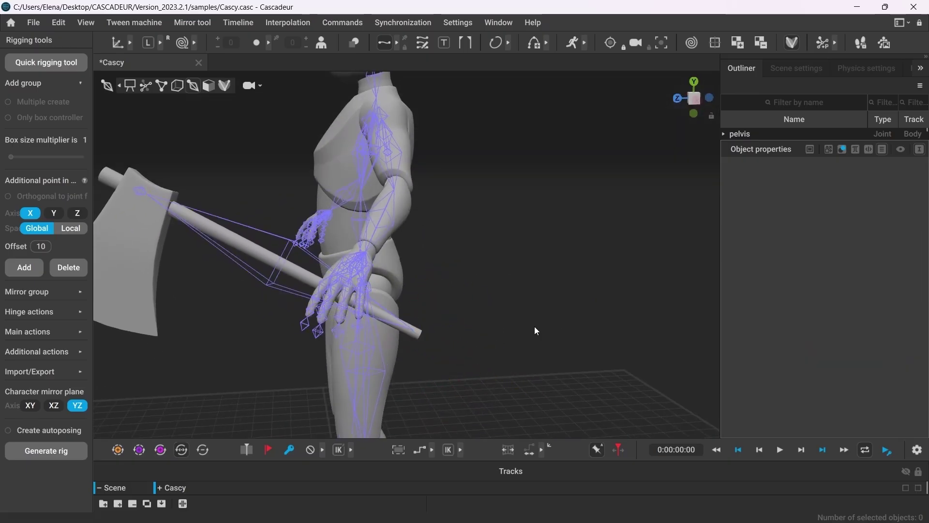
# Step: Show the rig elements in the viewport and add a rig element for the axe's joint(0)
pyautogui.keyDown('alt'); pyautogui.moveTo(534, 327); pyautogui.dragTo(594, 387, button='middle'); pyautogui.keyUp('alt')
pyautogui.scroll(-3, 594, 387)
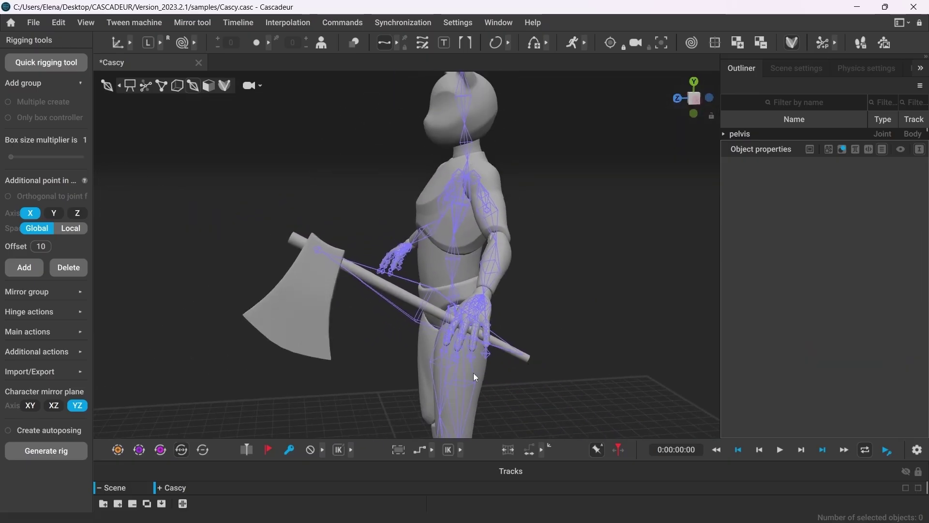
pyautogui.click(224, 86)
pyautogui.click(375, 294)
pyautogui.click(29, 270)
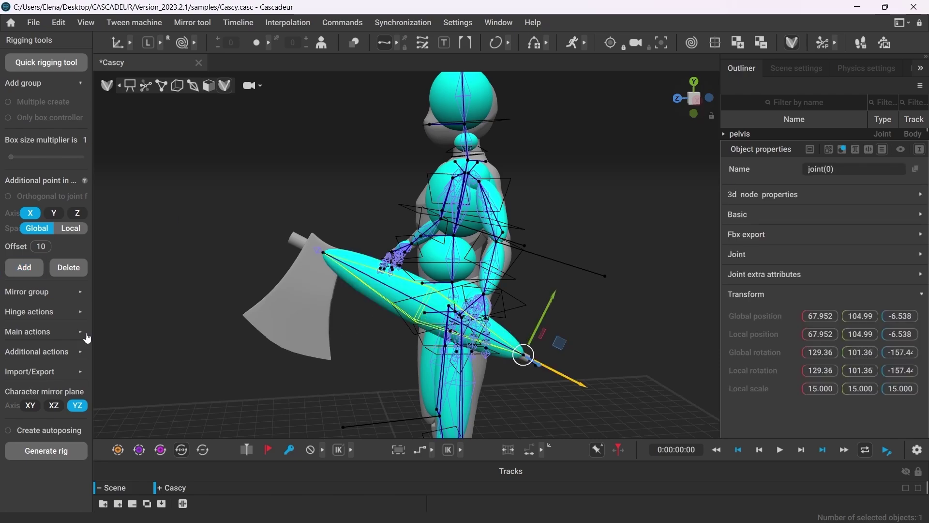
# Step: Parent RigElement_joint(0) to RigElement_hand_l in the object hierarchy
pyautogui.click(360, 288)
pyautogui.moveTo(769, 142); pyautogui.dragTo(769, 371)
pyautogui.click(484, 393)
pyautogui.keyDown('alt'); pyautogui.moveTo(484, 393); pyautogui.dragTo(516, 396); pyautogui.keyUp('alt')
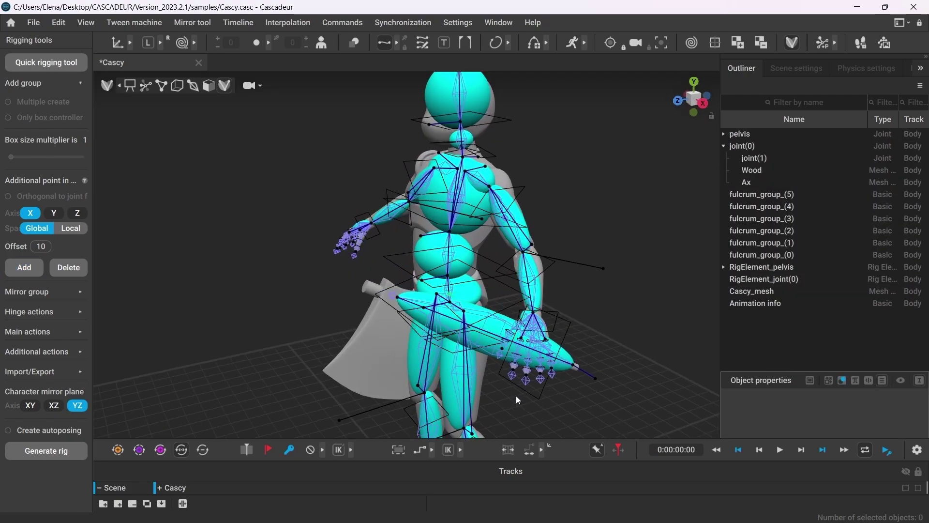
pyautogui.scroll(3, 516, 396)
pyautogui.click(569, 331)
pyautogui.click(548, 335)
pyautogui.keyDown('alt'); pyautogui.moveTo(549, 335); pyautogui.dragTo(594, 340); pyautogui.keyUp('alt')
pyautogui.click(597, 341)
pyautogui.click(644, 390)
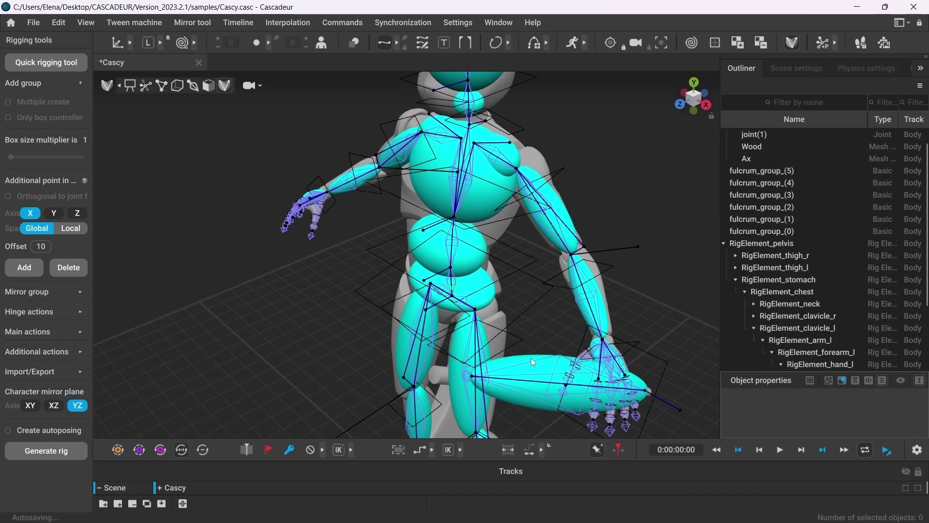
pyautogui.moveTo(764, 364); pyautogui.dragTo(814, 293)
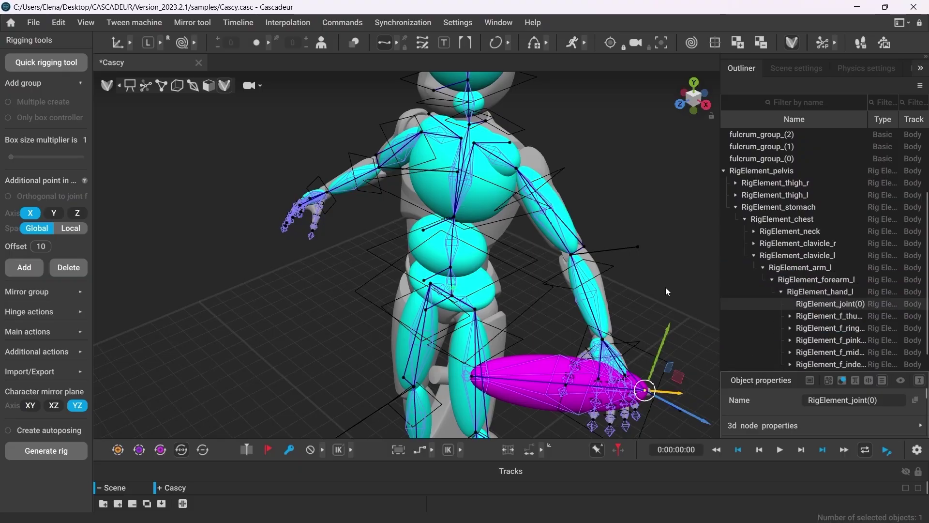
# Step: Open the Points update settings of RigElement_joint(0) to examine its Fk on frame option
pyautogui.moveTo(788, 372); pyautogui.dragTo(806, 206)
pyautogui.click(756, 344)
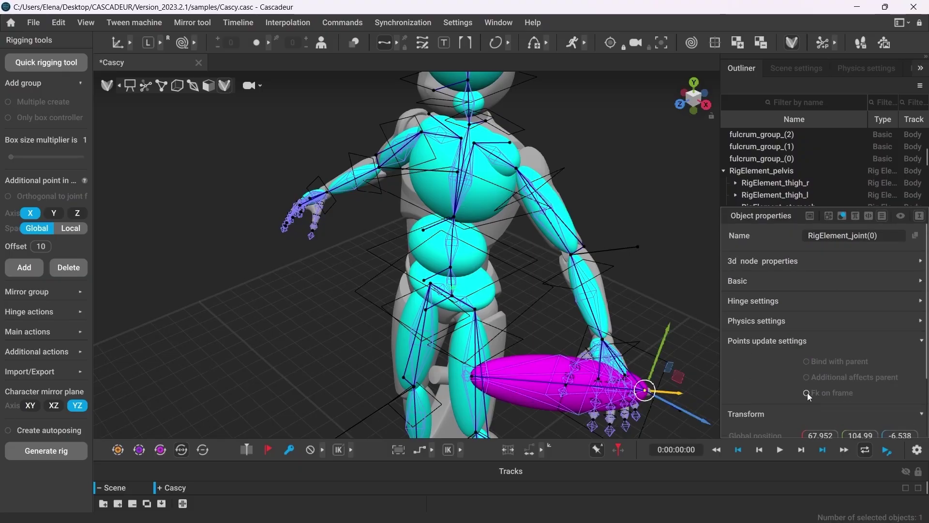
pyautogui.click(677, 296)
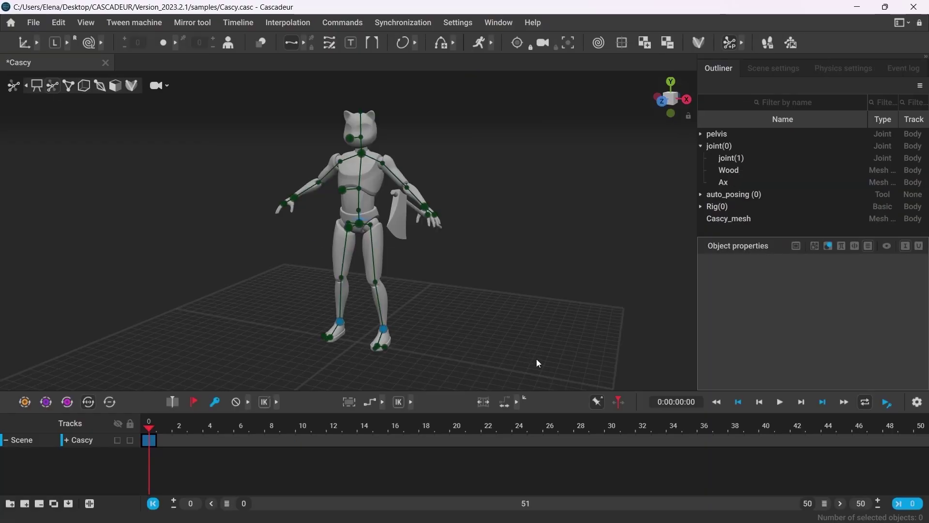
# Step: Generate the rig and move the left wrist controller to test that the axe follows the hand
pyautogui.scroll(5, 536, 358)
pyautogui.moveTo(520, 275)
pyautogui.mouseDown()
pyautogui.moveTo(556, 245)
pyautogui.moveTo(495, 280)
pyautogui.moveTo(362, 265)
pyautogui.moveTo(509, 264)
pyautogui.mouseUp()
pyautogui.click(568, 308)
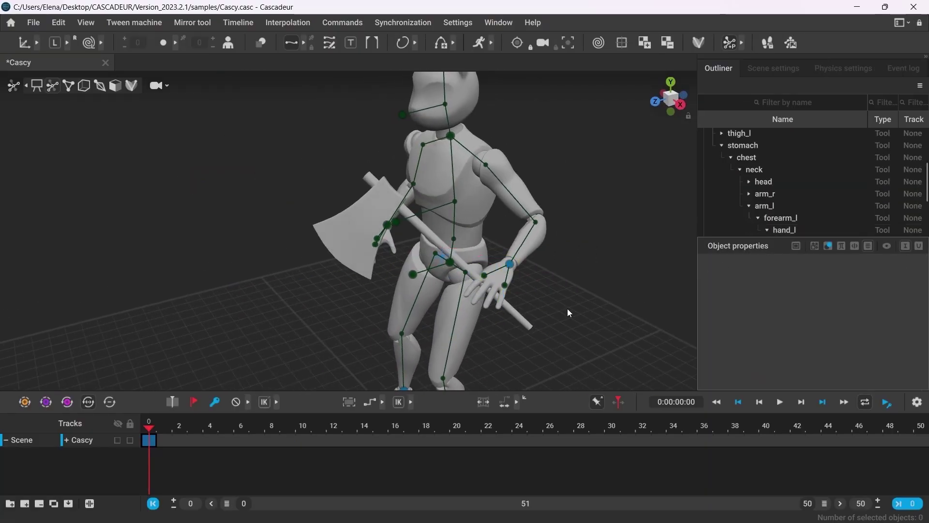